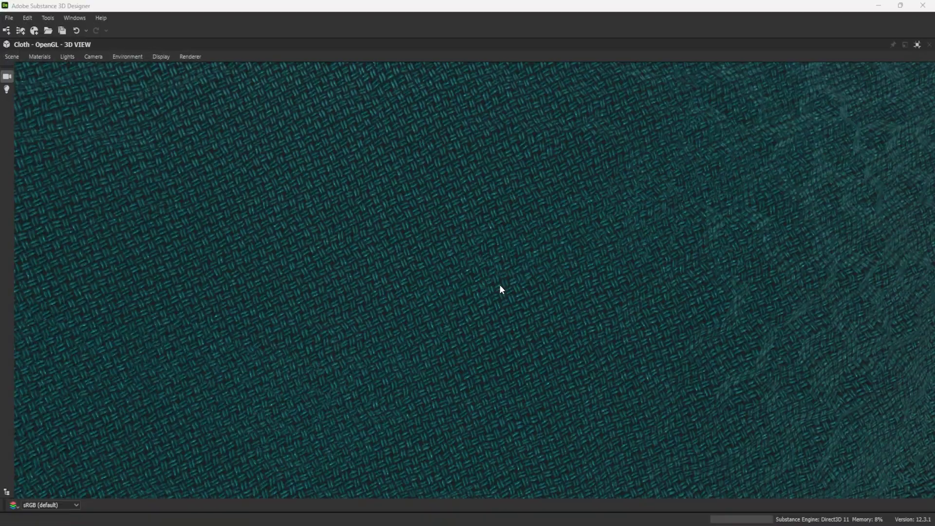
- Orbit the teal Cloth preview in Designer's 3D view to inspect the fabric
{"action": "mouse_move", "coordinate": [499, 284]}
{"action": "left_mouse_down"}
{"action": "mouse_move", "coordinate": [524, 311]}
{"action": "mouse_move", "coordinate": [483, 318]}
{"action": "mouse_move", "coordinate": [444, 279]}
{"action": "mouse_move", "coordinate": [497, 258]}
{"action": "mouse_move", "coordinate": [488, 278]}
{"action": "mouse_move", "coordinate": [567, 279]}
{"action": "mouse_move", "coordinate": [521, 292]}
{"action": "mouse_move", "coordinate": [348, 302]}
{"action": "left_mouse_up"}
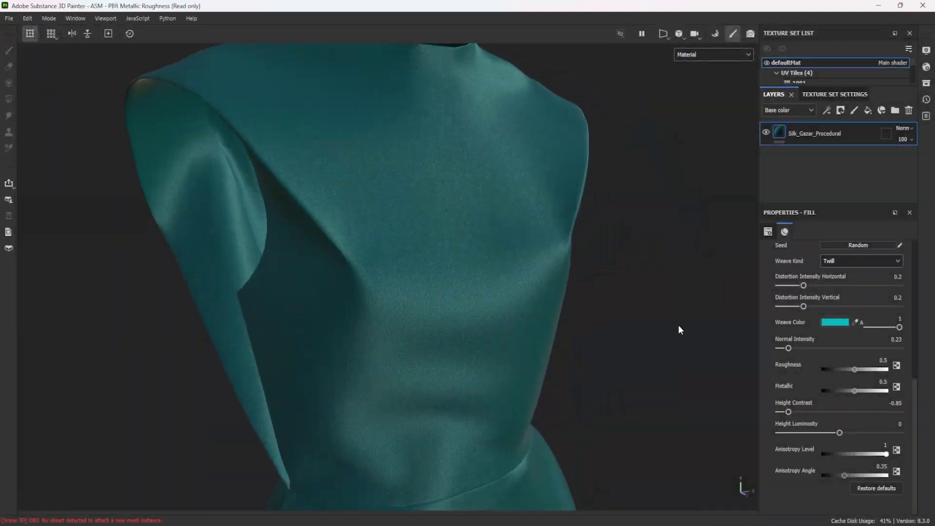
{"action": "scroll", "coordinate": [568, 290], "scroll_direction": "up", "scroll_amount": 3}
{"action": "scroll", "coordinate": [568, 288], "scroll_direction": "down", "scroll_amount": 5}
{"action": "mouse_move", "coordinate": [572, 283]}
{"action": "left_mouse_down", "text": "alt"}
{"action": "mouse_move", "coordinate": [603, 328]}
{"action": "mouse_move", "coordinate": [630, 333]}
{"action": "mouse_move", "coordinate": [649, 304]}
{"action": "mouse_move", "coordinate": [597, 334]}
{"action": "mouse_move", "coordinate": [667, 336]}
{"action": "mouse_move", "coordinate": [555, 319]}
{"action": "mouse_move", "coordinate": [534, 326]}
{"action": "left_mouse_up", "text": "alt"}
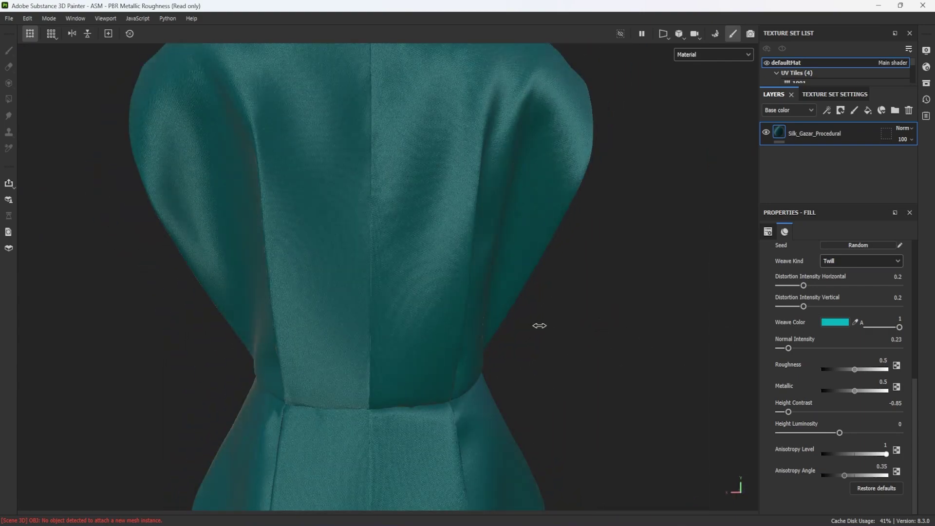
{"action": "scroll", "coordinate": [411, 318], "scroll_direction": "up", "scroll_amount": 3}
{"action": "scroll", "coordinate": [410, 319], "scroll_direction": "down", "scroll_amount": 5}
{"action": "left_click_drag", "start_coordinate": [461, 309], "coordinate": [499, 318], "text": "alt"}
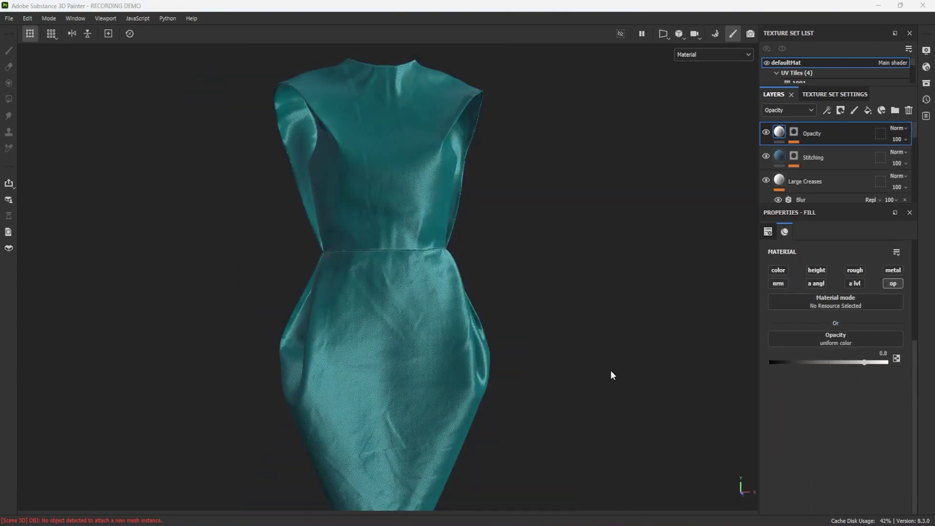
- Rotate the environment lighting and orbit around the dress to inspect its back seam and skirt
{"action": "mouse_move", "coordinate": [612, 337]}
{"action": "right_mouse_down", "text": "shift"}
{"action": "mouse_move", "coordinate": [594, 334]}
{"action": "mouse_move", "coordinate": [621, 337]}
{"action": "right_mouse_up", "text": "shift"}
{"action": "middle_click_drag", "start_coordinate": [621, 337], "coordinate": [621, 309]}
{"action": "right_click_drag", "start_coordinate": [622, 309], "coordinate": [506, 334], "text": "shift"}
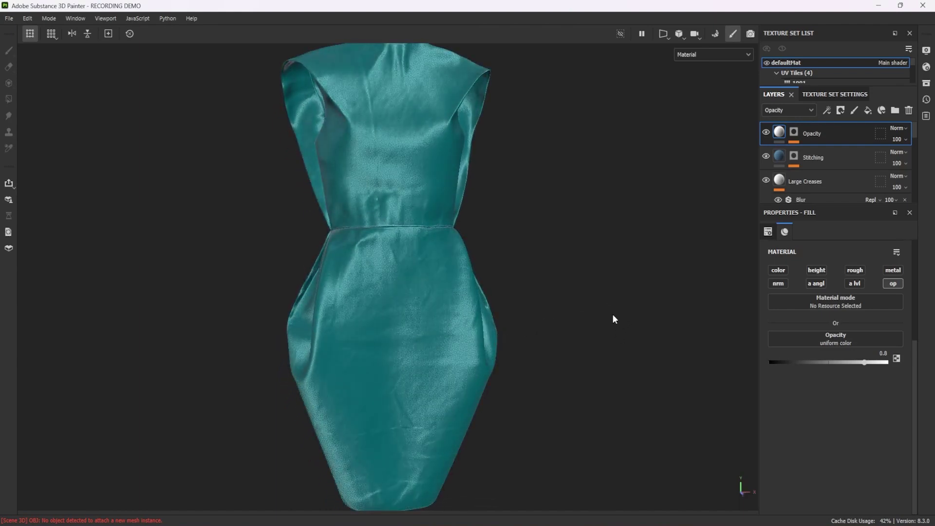
{"action": "left_click_drag", "start_coordinate": [615, 319], "coordinate": [533, 304], "text": "alt"}
{"action": "left_click_drag", "start_coordinate": [612, 298], "coordinate": [434, 291], "text": "alt"}
{"action": "middle_click_drag", "start_coordinate": [553, 290], "coordinate": [618, 255], "text": "alt"}
{"action": "mouse_move", "coordinate": [618, 254]}
{"action": "left_mouse_down", "text": "alt"}
{"action": "mouse_move", "coordinate": [449, 246]}
{"action": "mouse_move", "coordinate": [534, 274]}
{"action": "left_mouse_up", "text": "alt"}
{"action": "middle_click_drag", "start_coordinate": [534, 273], "coordinate": [586, 163], "text": "alt"}
{"action": "left_click", "coordinate": [574, 221]}
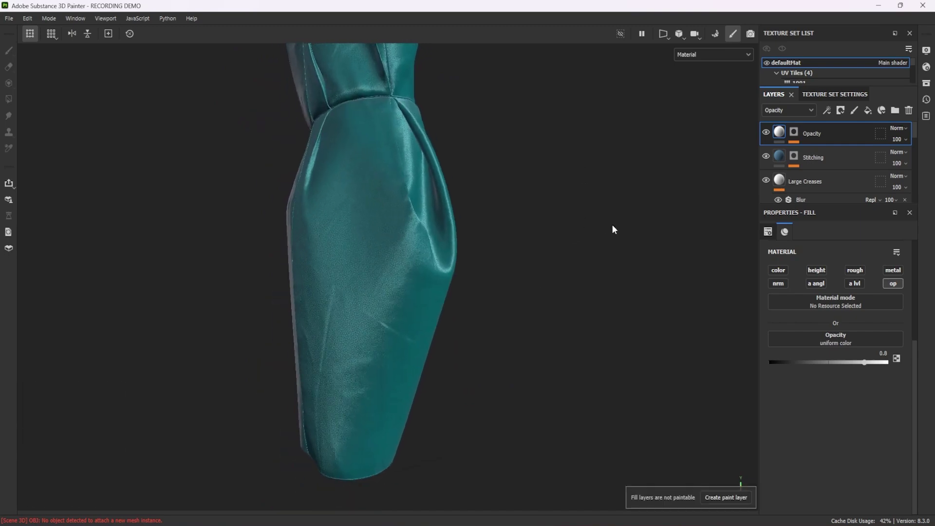
{"action": "left_click_drag", "start_coordinate": [614, 229], "coordinate": [505, 315], "text": "alt"}
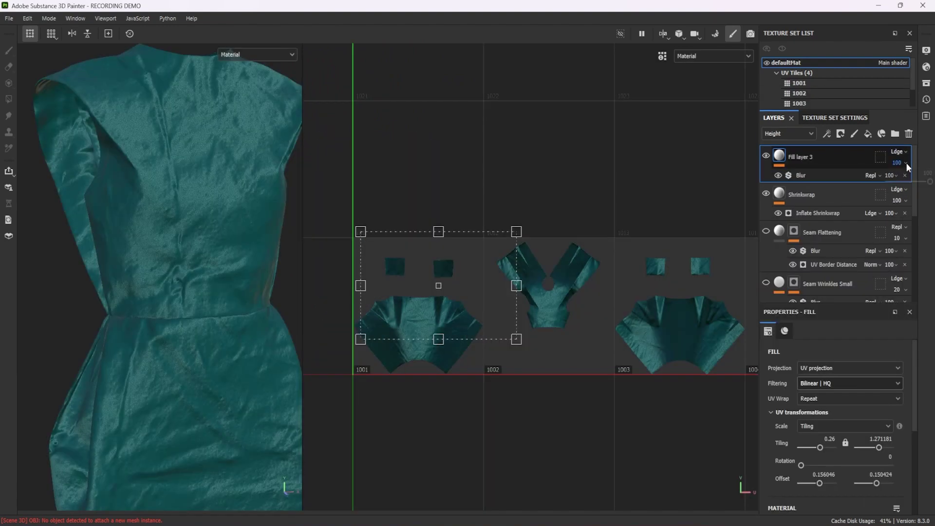
- Lower Fill layer 3's opacity well below 100 and view the dress in three-quarter
{"action": "left_click_drag", "start_coordinate": [928, 181], "coordinate": [899, 184]}
{"action": "left_click_drag", "start_coordinate": [273, 229], "coordinate": [225, 248], "text": "alt"}
{"action": "right_click_drag", "start_coordinate": [226, 249], "coordinate": [221, 248], "text": "shift"}
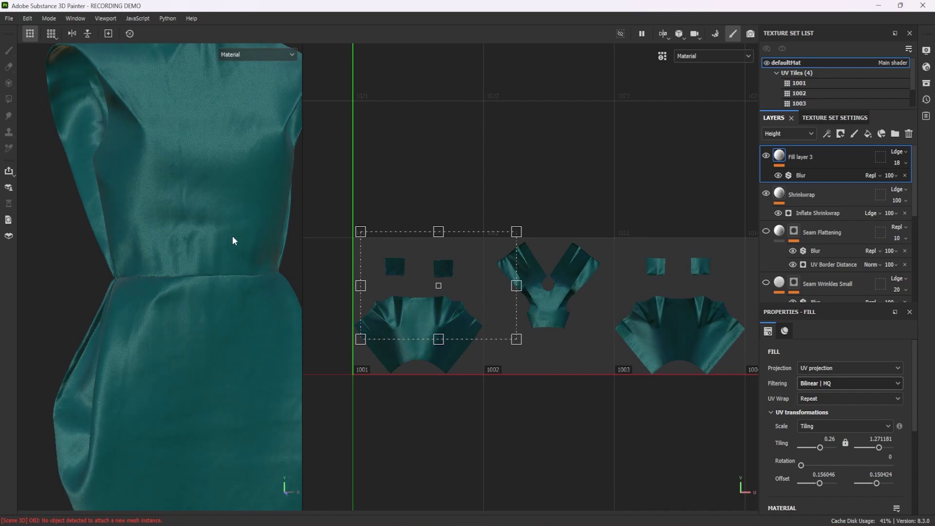
{"action": "left_click_drag", "start_coordinate": [305, 269], "coordinate": [610, 253]}
{"action": "mouse_move", "coordinate": [370, 273]}
{"action": "left_mouse_down", "text": "alt"}
{"action": "mouse_move", "coordinate": [327, 279]}
{"action": "mouse_move", "coordinate": [499, 273]}
{"action": "mouse_move", "coordinate": [442, 271]}
{"action": "mouse_move", "coordinate": [482, 265]}
{"action": "mouse_move", "coordinate": [454, 273]}
{"action": "mouse_move", "coordinate": [474, 254]}
{"action": "mouse_move", "coordinate": [457, 281]}
{"action": "mouse_move", "coordinate": [477, 263]}
{"action": "mouse_move", "coordinate": [465, 255]}
{"action": "mouse_move", "coordinate": [469, 238]}
{"action": "left_mouse_up", "text": "alt"}
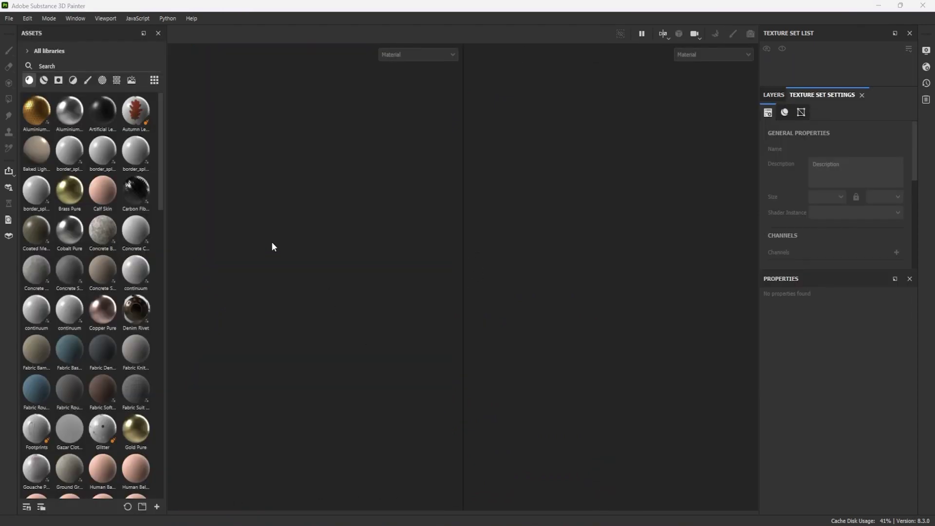
- Start a new project from dress_sculp_01_sdiv3.obj at 4096 resolution with Use UV Tile workflow ticked
{"action": "left_click", "coordinate": [9, 19]}
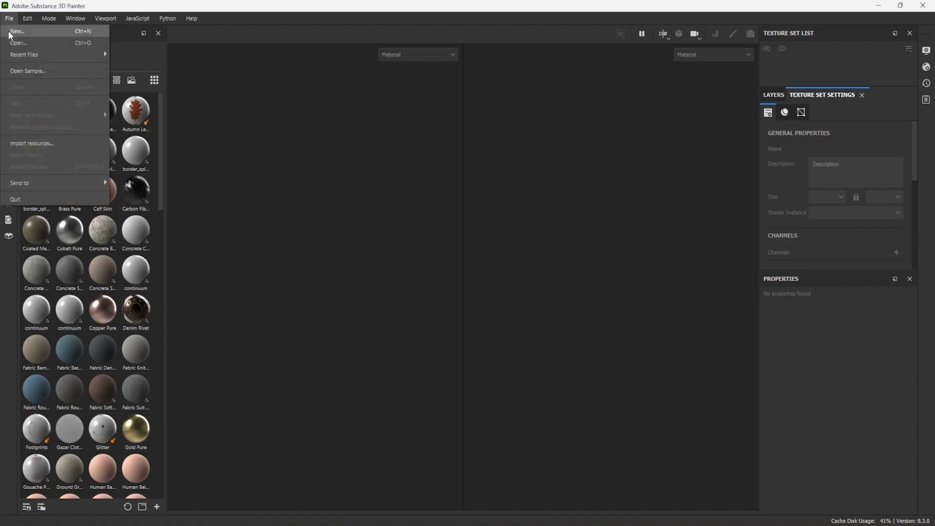
{"action": "left_click", "coordinate": [51, 31]}
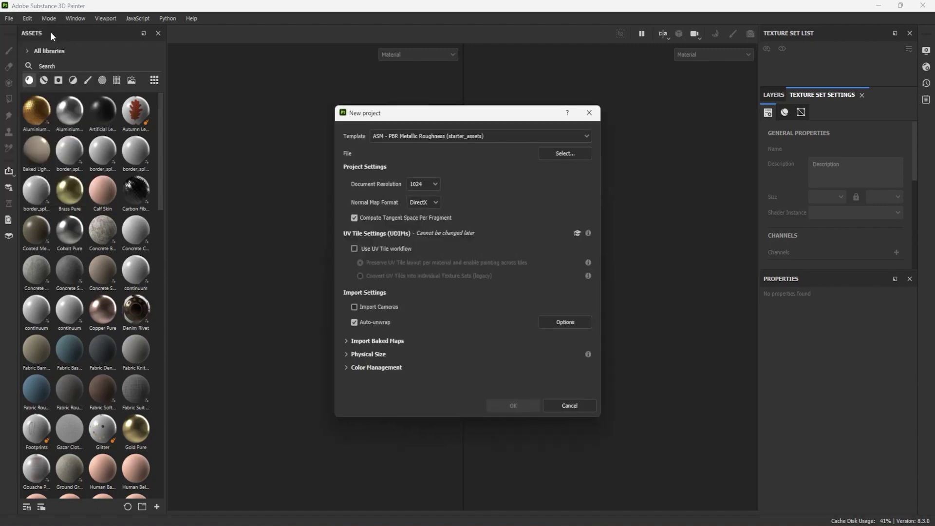
{"action": "left_click", "coordinate": [565, 153]}
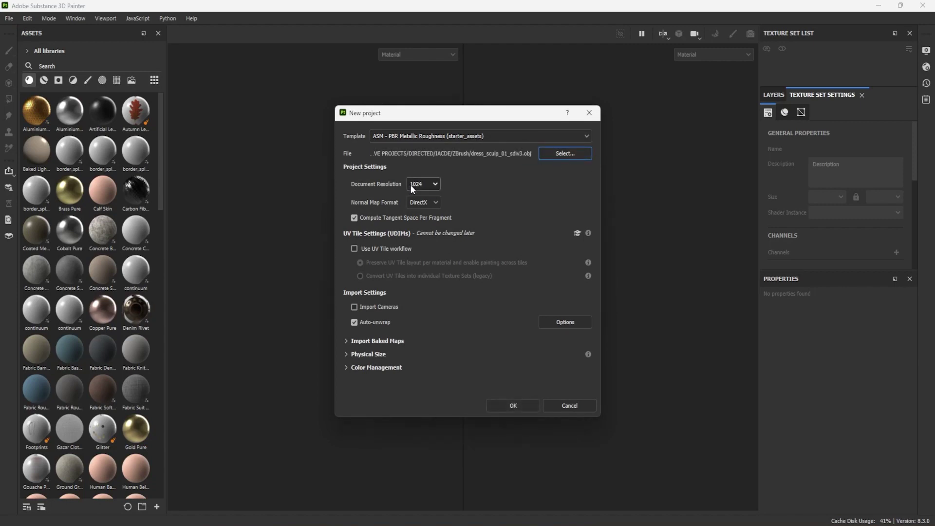
{"action": "left_click", "coordinate": [418, 185]}
{"action": "left_click", "coordinate": [418, 248]}
{"action": "left_click", "coordinate": [354, 249]}
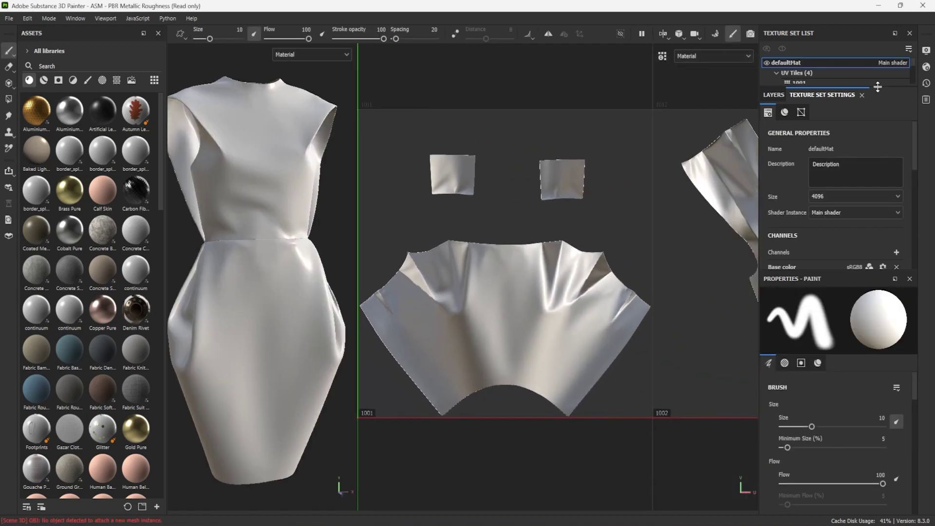
- Show UV tiles 1001-1004, then turn off subsurface scattering and keep anisotropy enabled in Shader Settings
{"action": "left_click_drag", "start_coordinate": [877, 87], "coordinate": [876, 133]}
{"action": "middle_click_drag", "start_coordinate": [438, 254], "coordinate": [695, 261]}
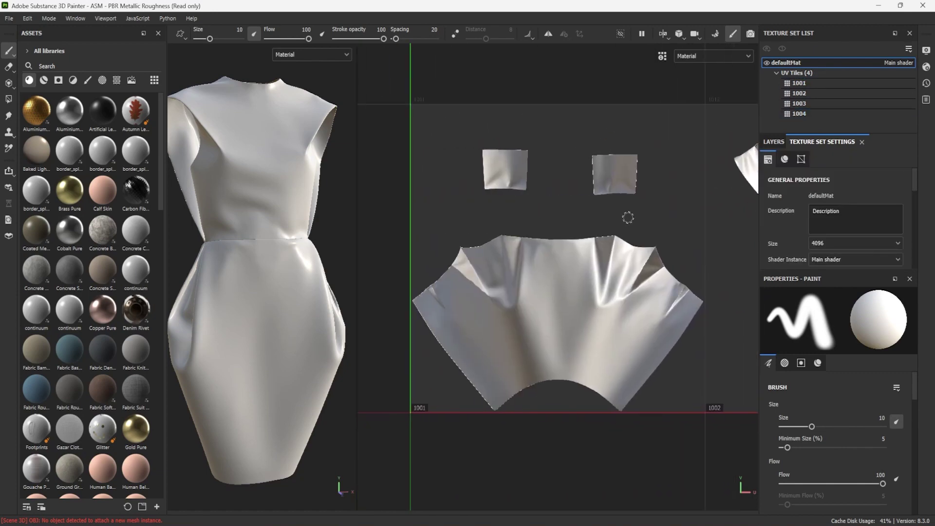
{"action": "left_click", "coordinate": [927, 67]}
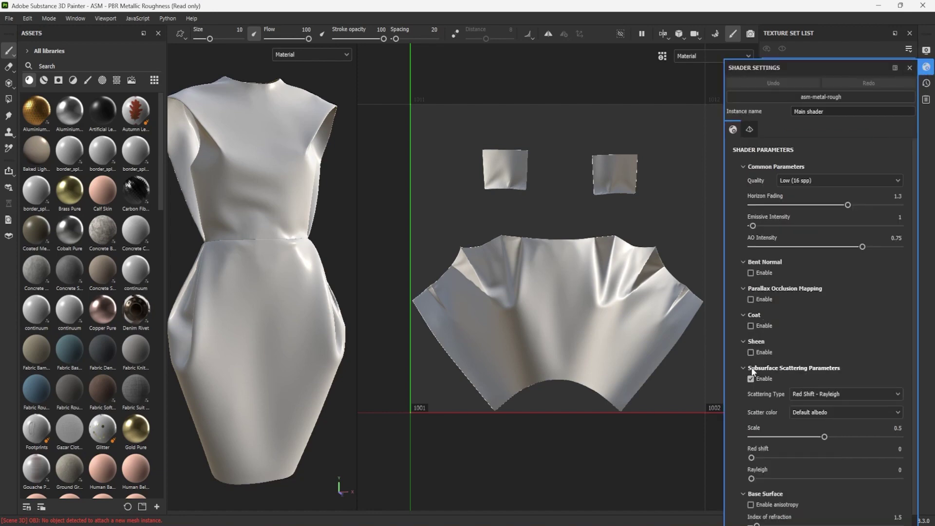
{"action": "scroll", "coordinate": [912, 318], "scroll_direction": "down", "scroll_amount": 3}
{"action": "left_click", "coordinate": [751, 259]}
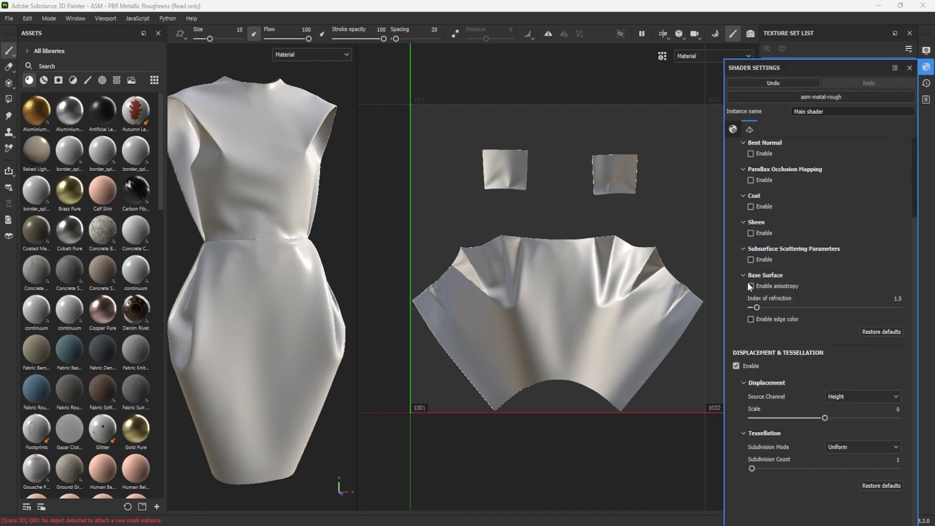
{"action": "scroll", "coordinate": [916, 311], "scroll_direction": "down", "scroll_amount": 2}
{"action": "scroll", "coordinate": [915, 307], "scroll_direction": "up", "scroll_amount": 7}
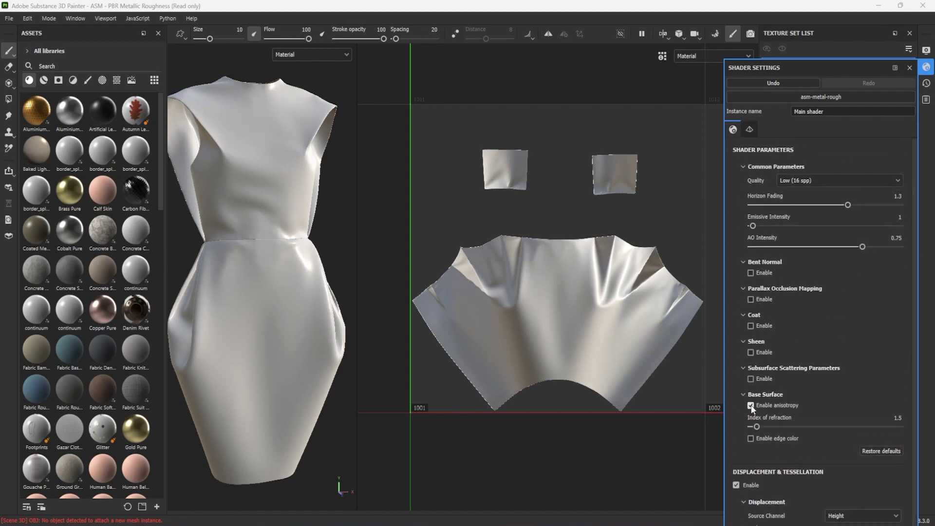
{"action": "left_click", "coordinate": [926, 68]}
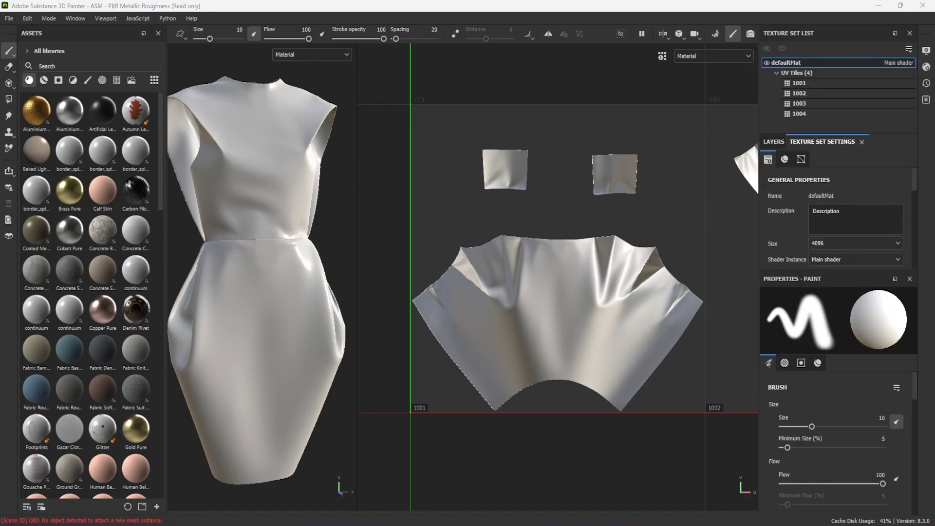
- Add Anisotropy angle, Anisotropy level and Opacity channels to the defaultMat texture set
{"action": "left_click", "coordinate": [896, 251]}
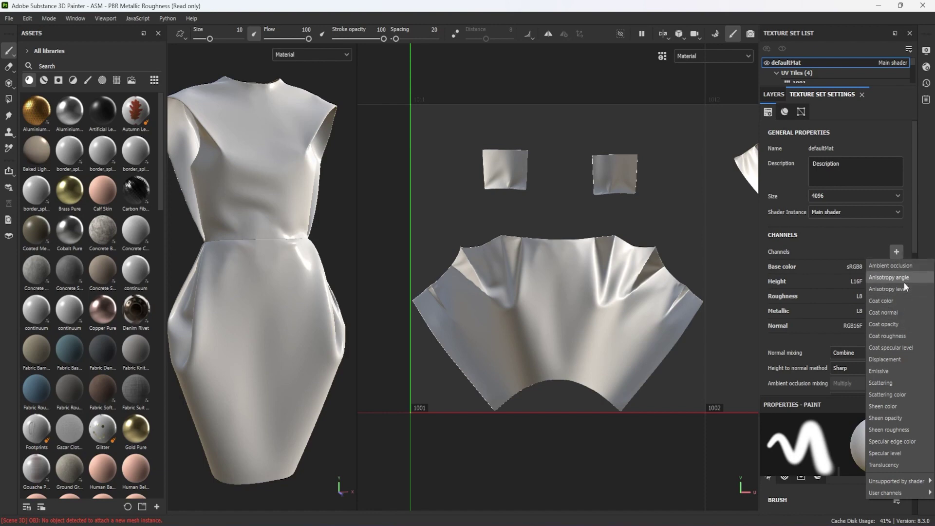
{"action": "left_click", "coordinate": [904, 278]}
{"action": "left_click", "coordinate": [896, 253]}
{"action": "left_click", "coordinate": [887, 277]}
{"action": "left_click", "coordinate": [897, 253]}
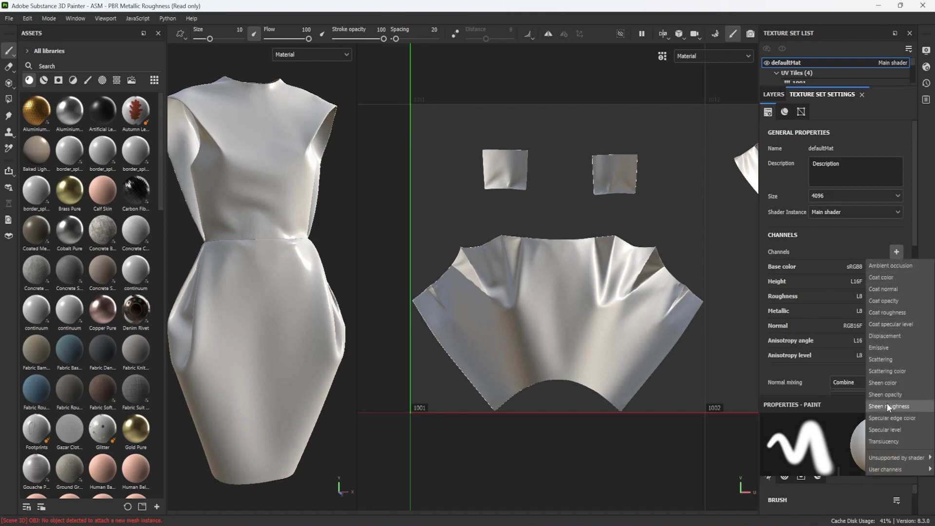
{"action": "mouse_move", "coordinate": [901, 457]}
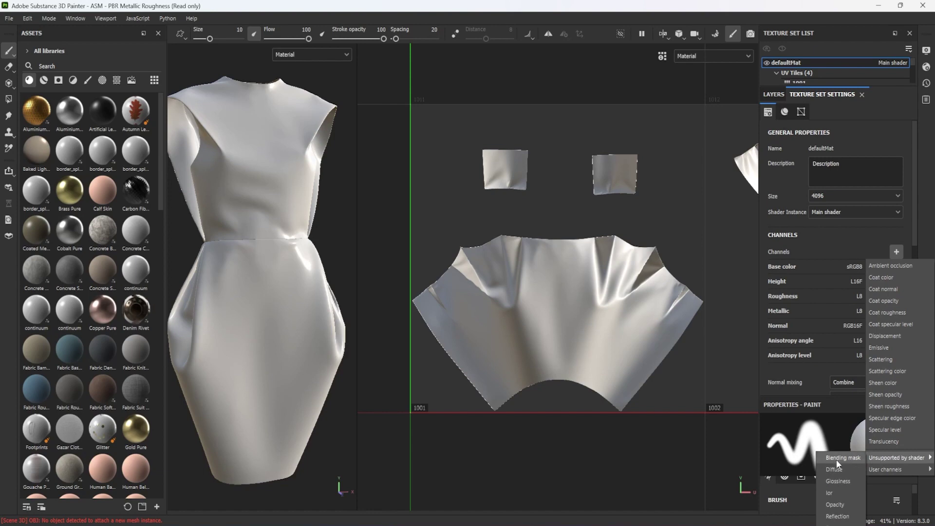
{"action": "left_click", "coordinate": [840, 505]}
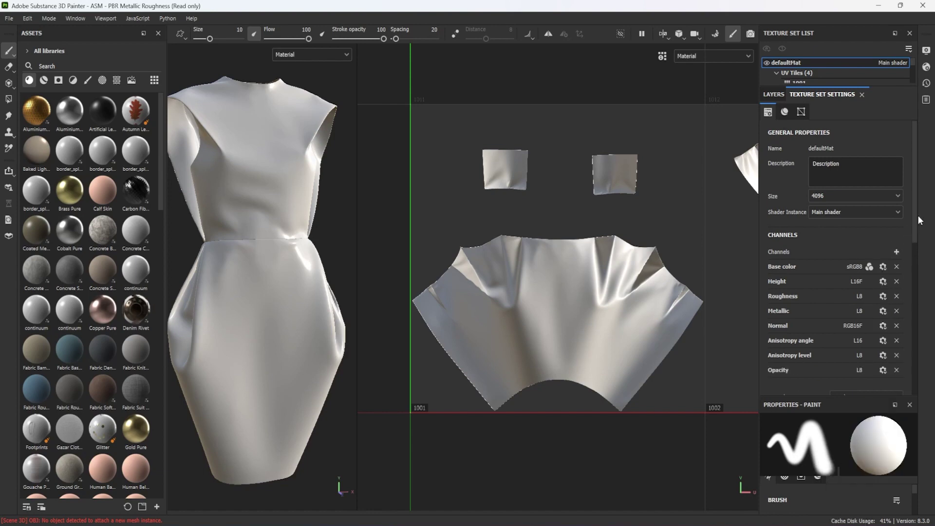
{"action": "scroll", "coordinate": [915, 234], "scroll_direction": "down", "scroll_amount": 5}
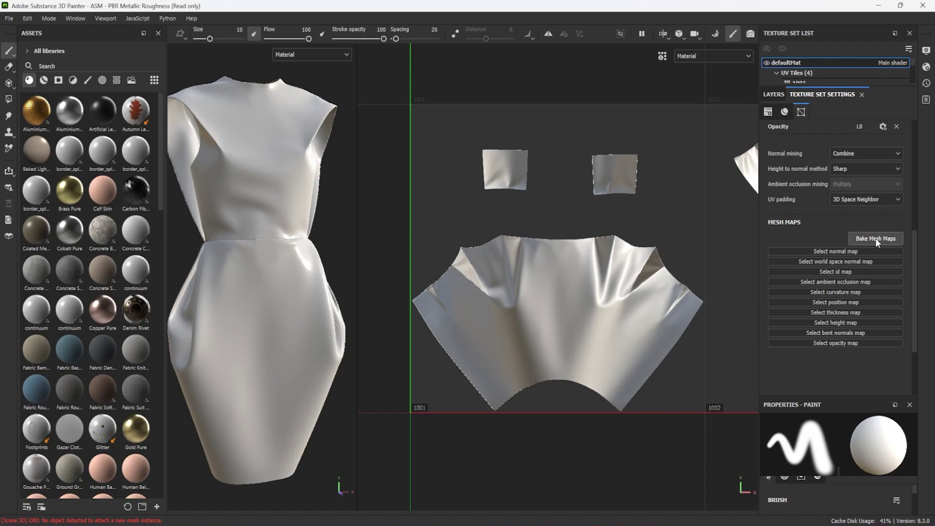
{"action": "left_click", "coordinate": [875, 238]}
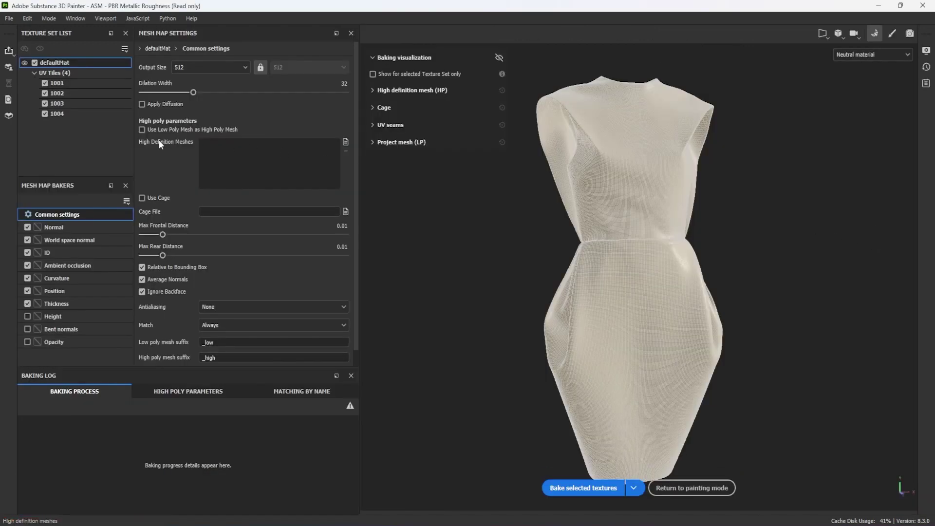
- Set bake output size to 4096 and exclude the World space normal, ID and Thickness bakers
{"action": "left_click", "coordinate": [215, 67]}
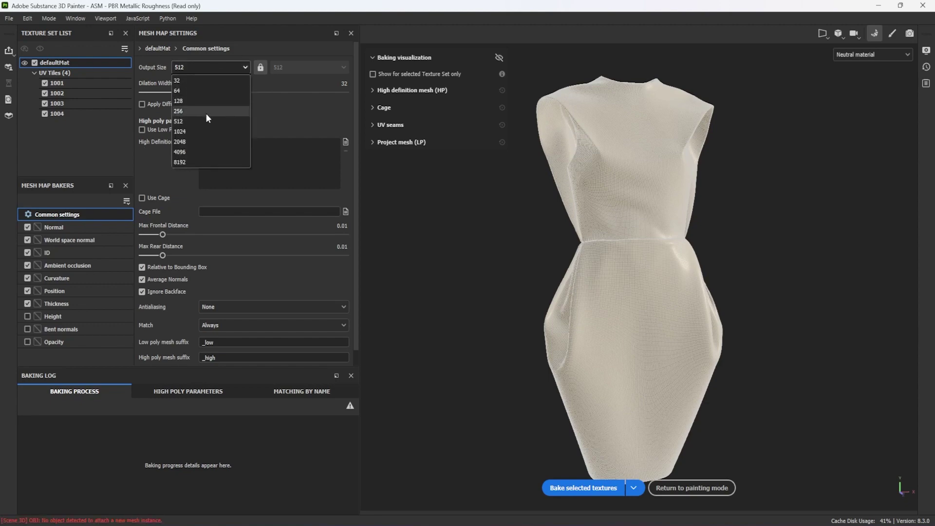
{"action": "left_click", "coordinate": [213, 152]}
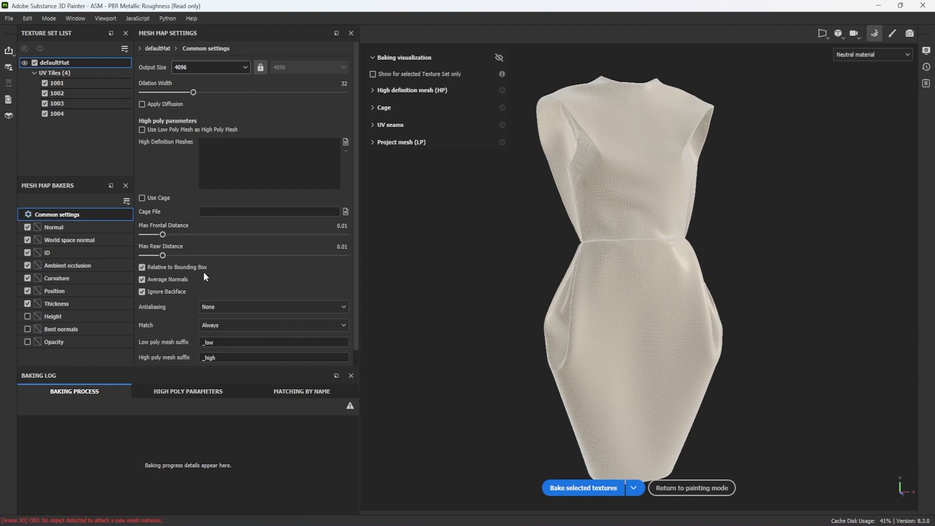
{"action": "left_click", "coordinate": [28, 240]}
{"action": "left_click", "coordinate": [28, 253]}
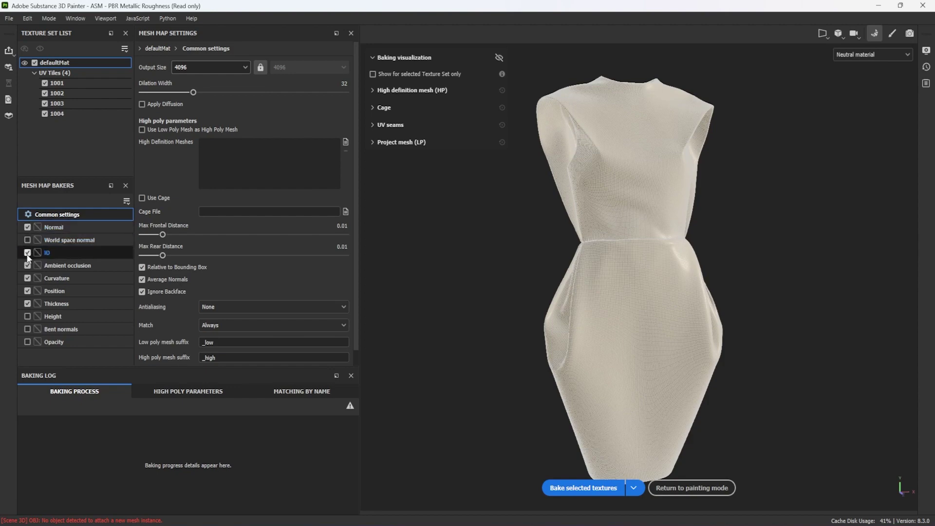
{"action": "left_click", "coordinate": [27, 303]}
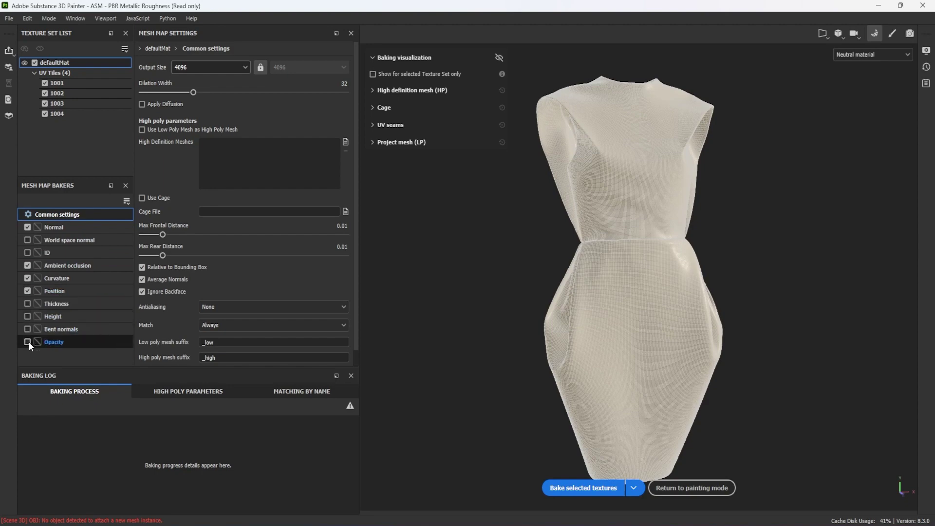
{"action": "left_click", "coordinate": [27, 265]}
- Load dress_sculp_01_sdiv5 as the high-definition mesh and bake the selected mesh maps
{"action": "left_click", "coordinate": [345, 142]}
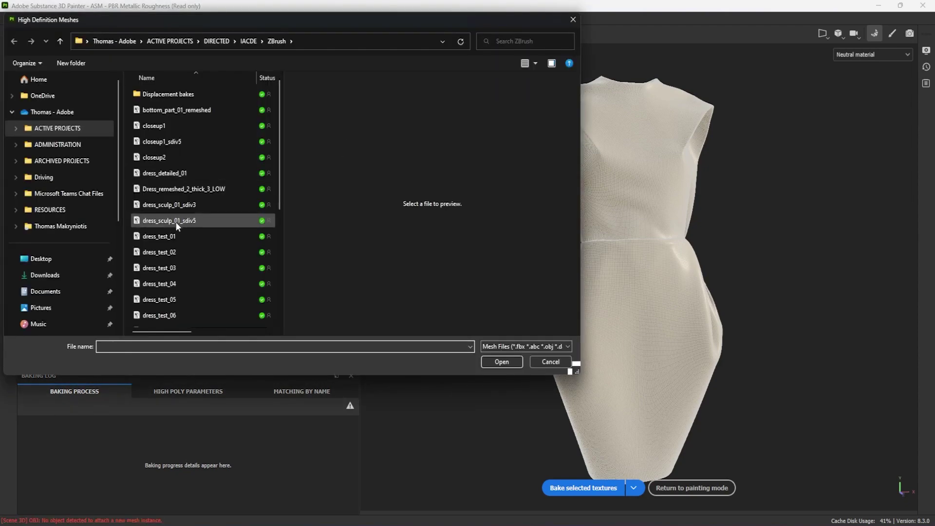
{"action": "left_click", "coordinate": [200, 222]}
{"action": "double_click", "coordinate": [199, 221]}
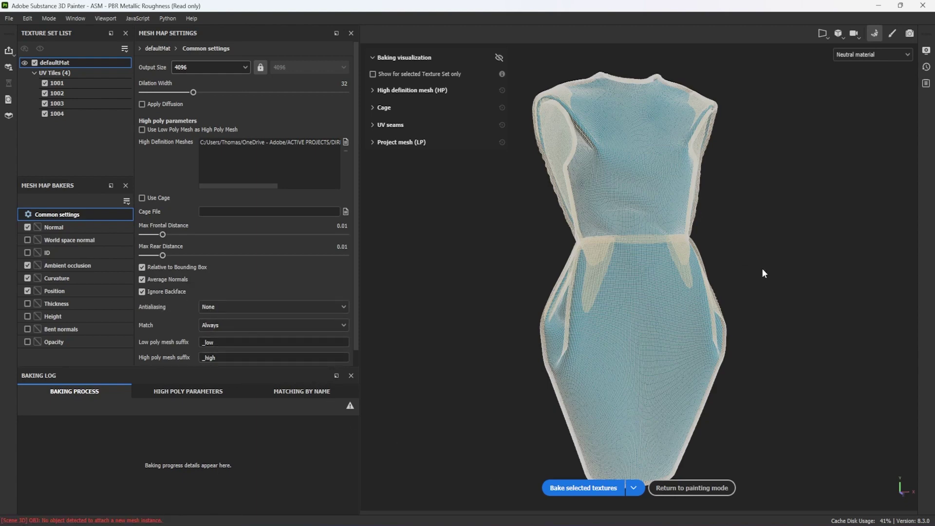
{"action": "left_click_drag", "start_coordinate": [763, 268], "coordinate": [446, 295], "text": "alt"}
{"action": "left_click_drag", "start_coordinate": [647, 317], "coordinate": [597, 292], "text": "alt"}
{"action": "left_click", "coordinate": [373, 90]}
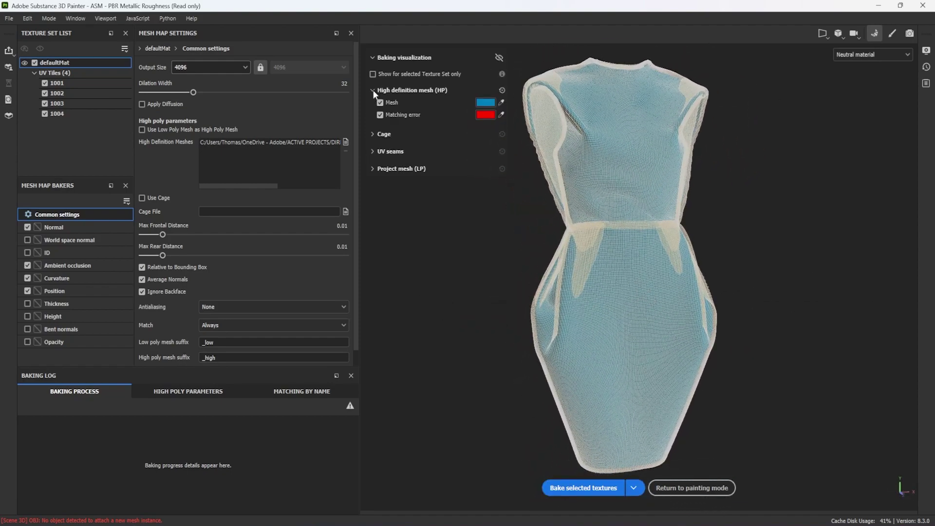
{"action": "left_click", "coordinate": [373, 90]}
{"action": "left_click_drag", "start_coordinate": [477, 316], "coordinate": [498, 354], "text": "alt"}
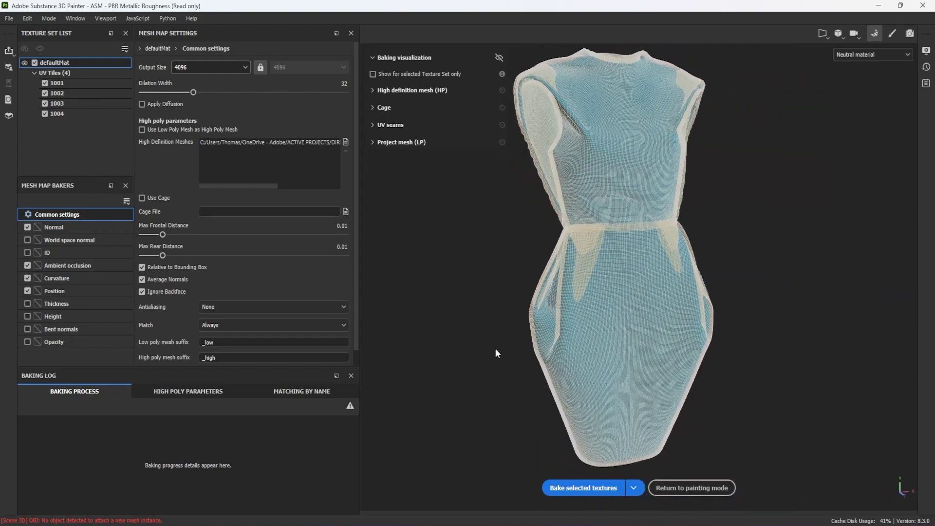
{"action": "left_click", "coordinate": [595, 488]}
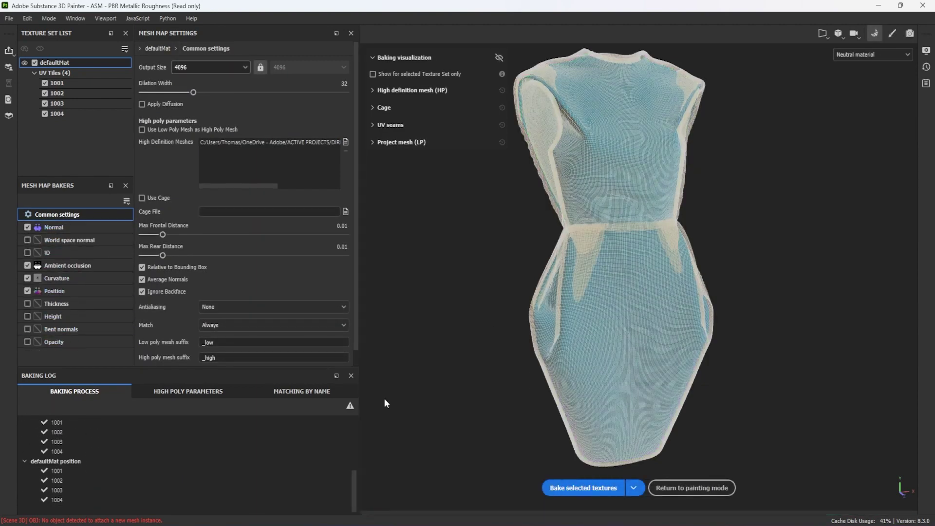
{"action": "left_click", "coordinate": [691, 488]}
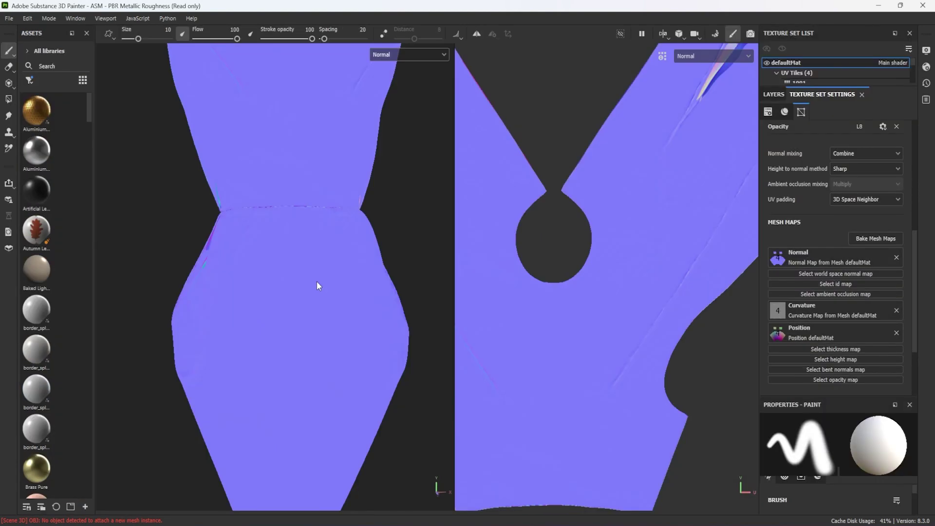
- Undo to restore the Ambient occlusion map and display Mesh maps > Ambient occlusion in the viewports
{"action": "key", "text": "ctrl+z"}
{"action": "left_click", "coordinate": [409, 54]}
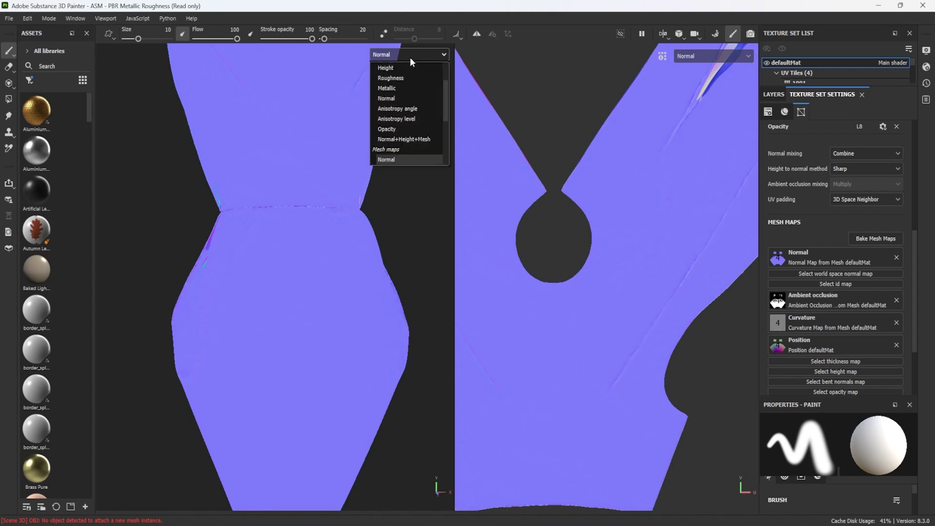
{"action": "scroll", "coordinate": [413, 122], "scroll_direction": "down", "scroll_amount": 3}
{"action": "left_click", "coordinate": [417, 123]}
{"action": "mouse_move", "coordinate": [345, 248]}
{"action": "left_mouse_down", "text": "alt"}
{"action": "mouse_move", "coordinate": [298, 255]}
{"action": "mouse_move", "coordinate": [312, 302]}
{"action": "left_mouse_up", "text": "alt"}
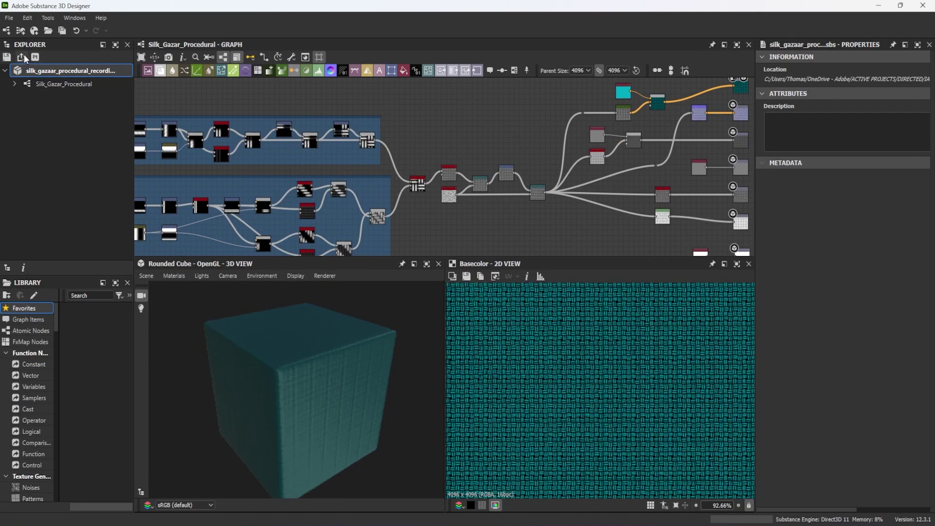
- Send Silk_Gazar_Procedural from Designer's Explorer to Substance 3D Painter
{"action": "left_click", "coordinate": [24, 54]}
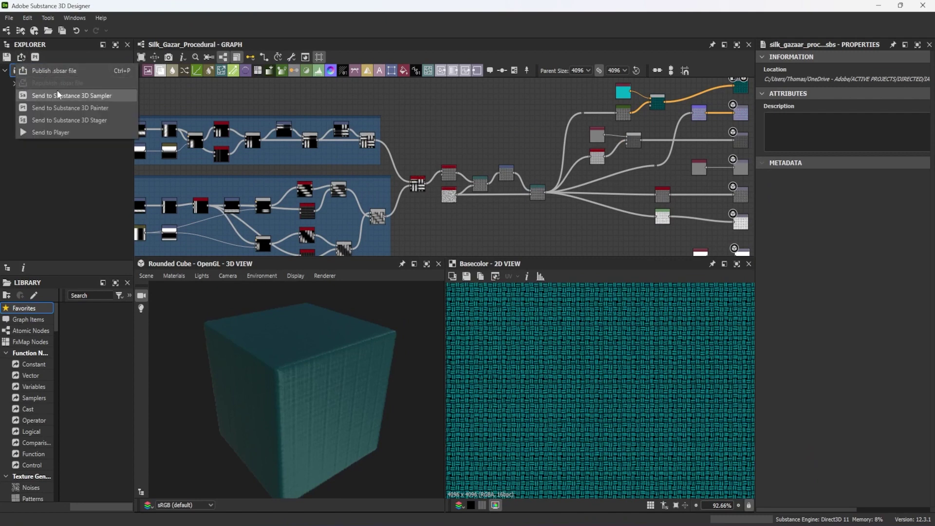
{"action": "left_click", "coordinate": [62, 106]}
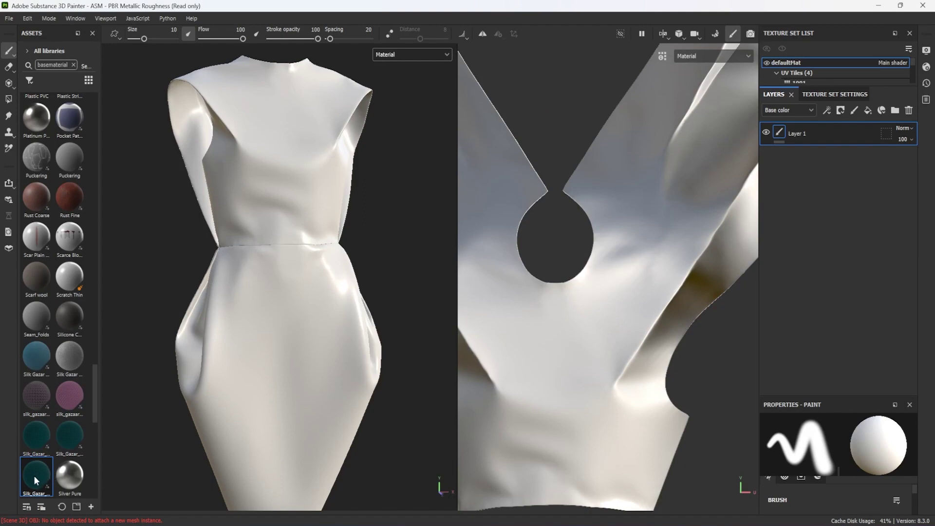
- Apply Silk_Gazar_Procedural to the dress, select leftover Layer 1, and set Height Contrast to -0.85
{"action": "left_click_drag", "start_coordinate": [34, 480], "coordinate": [299, 333]}
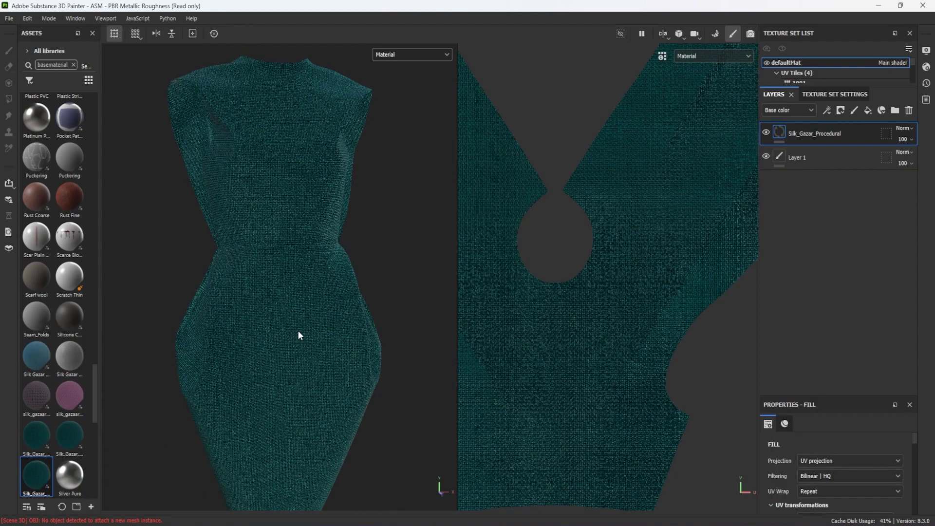
{"action": "left_click", "coordinate": [833, 161]}
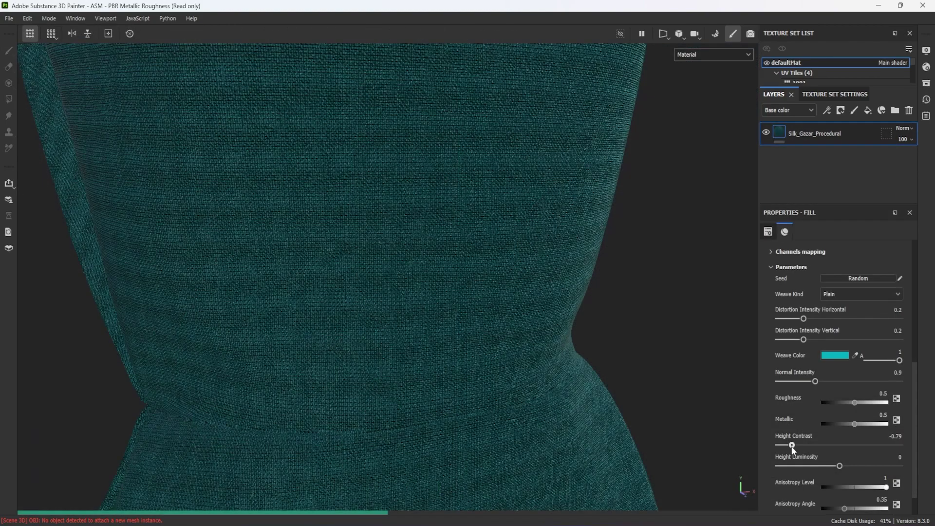
{"action": "left_click_drag", "start_coordinate": [791, 448], "coordinate": [788, 449]}
{"action": "scroll", "coordinate": [900, 393], "scroll_direction": "up", "scroll_amount": 5}
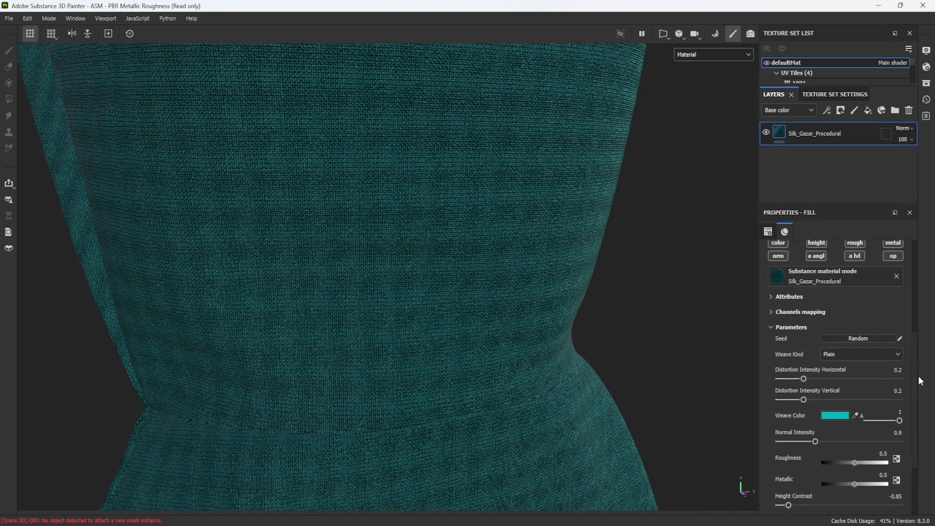
{"action": "left_click_drag", "start_coordinate": [614, 312], "coordinate": [370, 312], "text": "alt"}
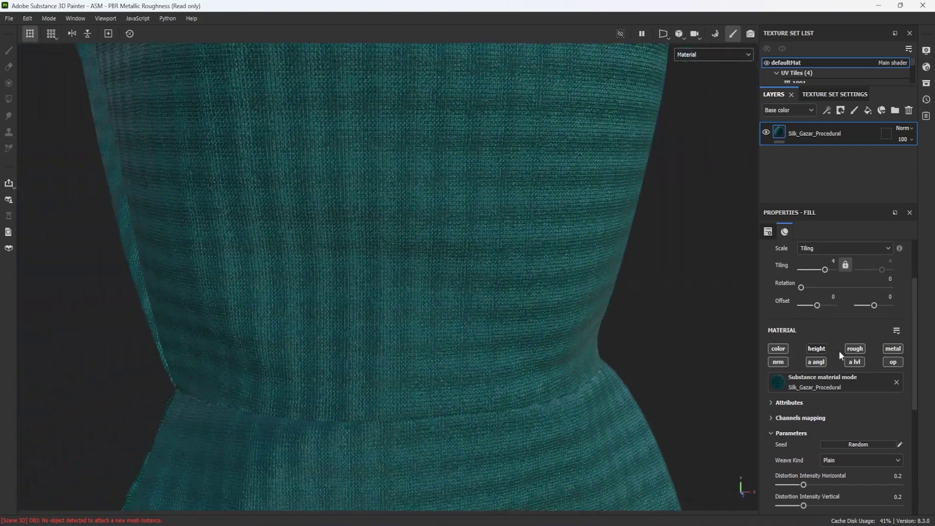
{"action": "left_click", "coordinate": [778, 361]}
{"action": "left_click", "coordinate": [778, 362]}
{"action": "scroll", "coordinate": [557, 323], "scroll_direction": "up", "scroll_amount": 5}
{"action": "scroll", "coordinate": [825, 421], "scroll_direction": "down", "scroll_amount": 4}
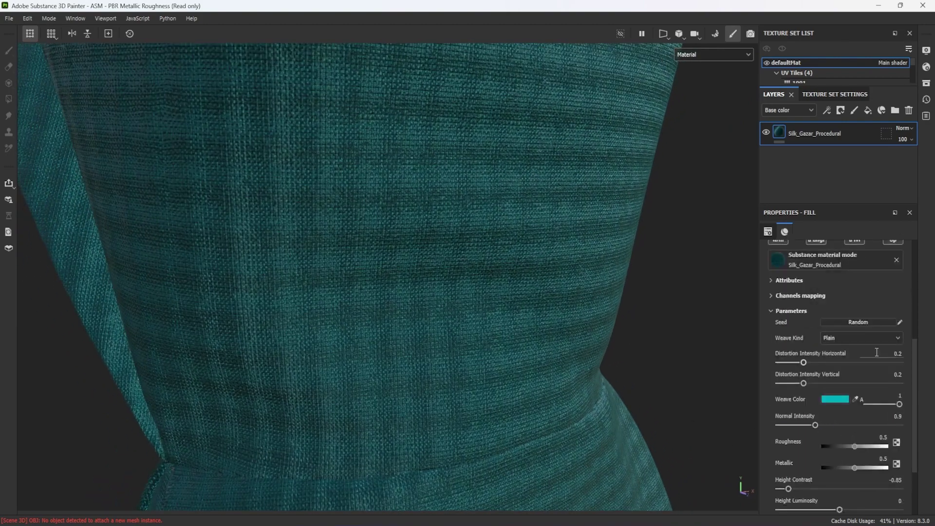
{"action": "scroll", "coordinate": [840, 427], "scroll_direction": "down", "scroll_amount": 2}
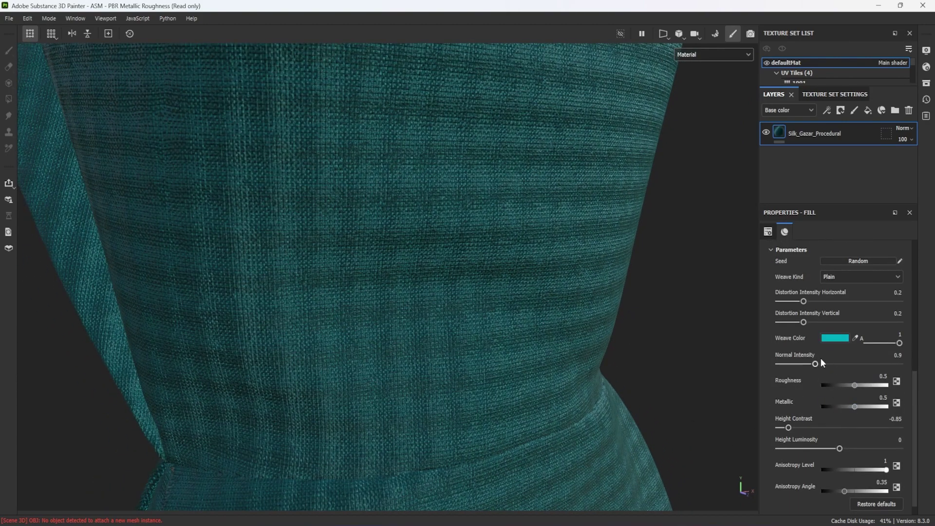
- Set Normal Intensity to 0.23, Anisotropy Level to 1 and Anisotropy Angle to 0.35
{"action": "left_click_drag", "start_coordinate": [791, 367], "coordinate": [788, 370]}
{"action": "scroll", "coordinate": [580, 294], "scroll_direction": "down", "scroll_amount": 3}
{"action": "left_click_drag", "start_coordinate": [580, 294], "coordinate": [482, 352], "text": "alt"}
{"action": "scroll", "coordinate": [914, 394], "scroll_direction": "down", "scroll_amount": 1}
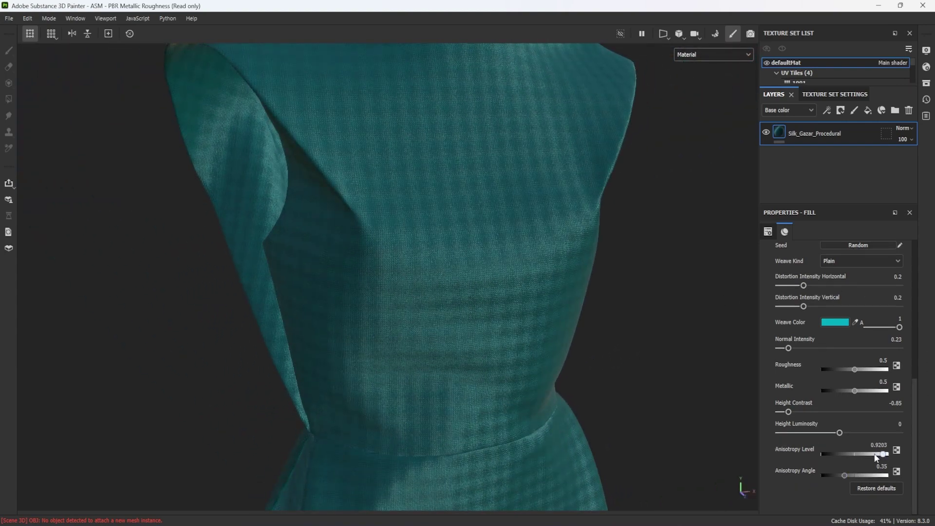
{"action": "left_click", "coordinate": [845, 454]}
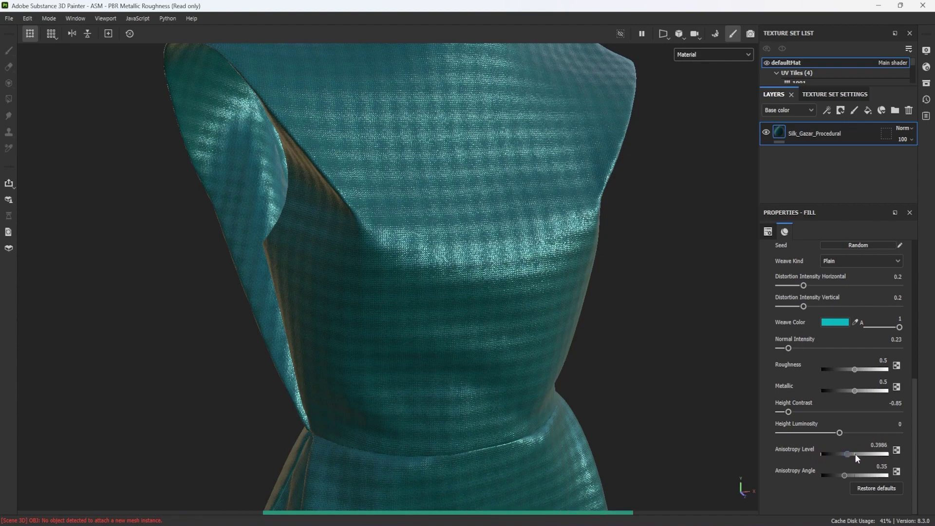
{"action": "left_click", "coordinate": [885, 453]}
{"action": "left_click_drag", "start_coordinate": [894, 462], "coordinate": [891, 475]}
{"action": "left_click", "coordinate": [843, 476]}
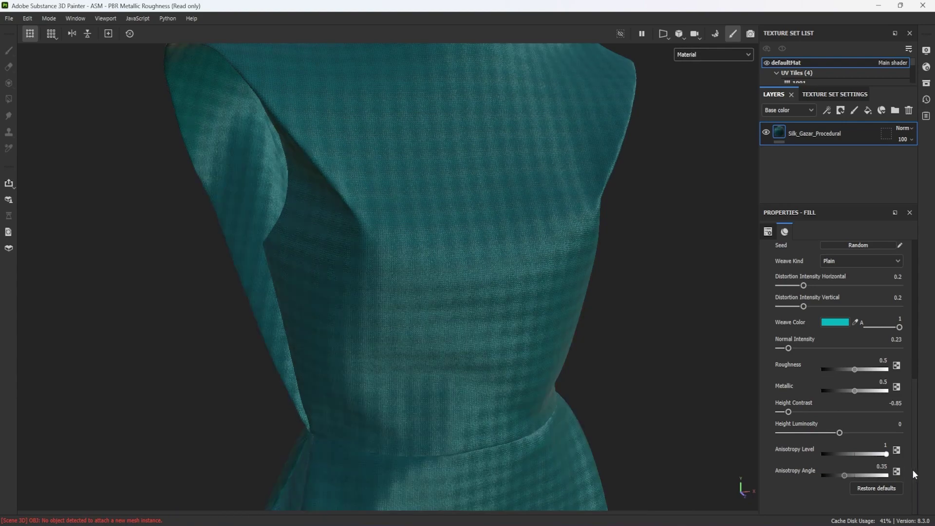
{"action": "left_click_drag", "start_coordinate": [613, 363], "coordinate": [453, 339], "text": "alt"}
- Switch the Weave Kind from Plain to Twill and orbit around the dress to review it
{"action": "left_click", "coordinate": [871, 262]}
{"action": "left_click", "coordinate": [861, 273]}
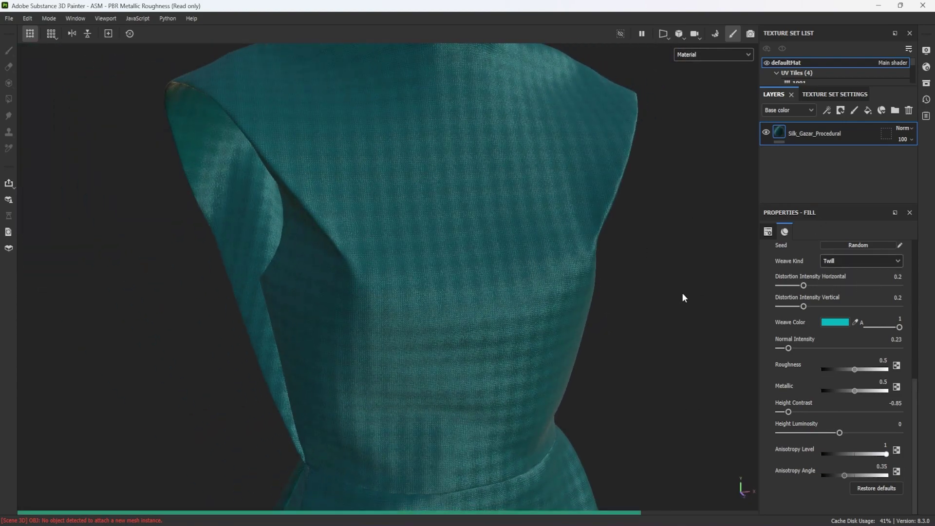
{"action": "left_click_drag", "start_coordinate": [685, 291], "coordinate": [720, 281], "text": "alt"}
{"action": "scroll", "coordinate": [561, 296], "scroll_direction": "up", "scroll_amount": 6}
{"action": "scroll", "coordinate": [570, 286], "scroll_direction": "down", "scroll_amount": 5}
{"action": "left_click_drag", "start_coordinate": [572, 284], "coordinate": [595, 321], "text": "alt"}
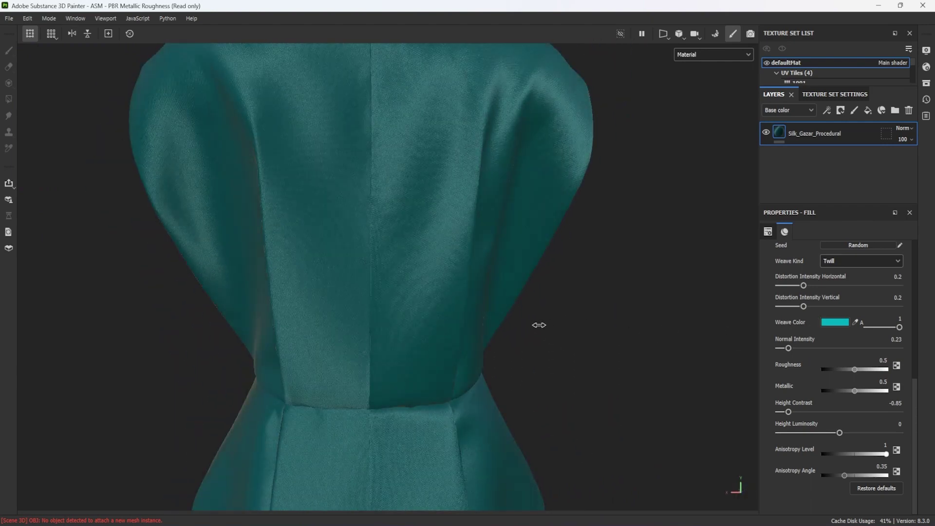
{"action": "left_click_drag", "start_coordinate": [532, 323], "coordinate": [407, 323], "text": "alt"}
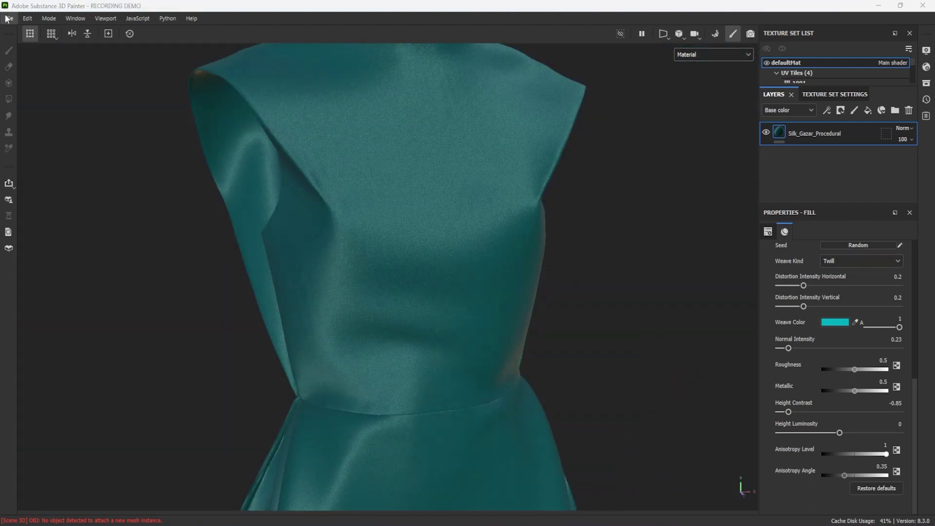
- Add dress_sculp_01_sdiv3_defaultMat_Height.1001.png from the '2k height - folds' folder to the import list
{"action": "left_click", "coordinate": [6, 19]}
{"action": "left_click", "coordinate": [44, 146]}
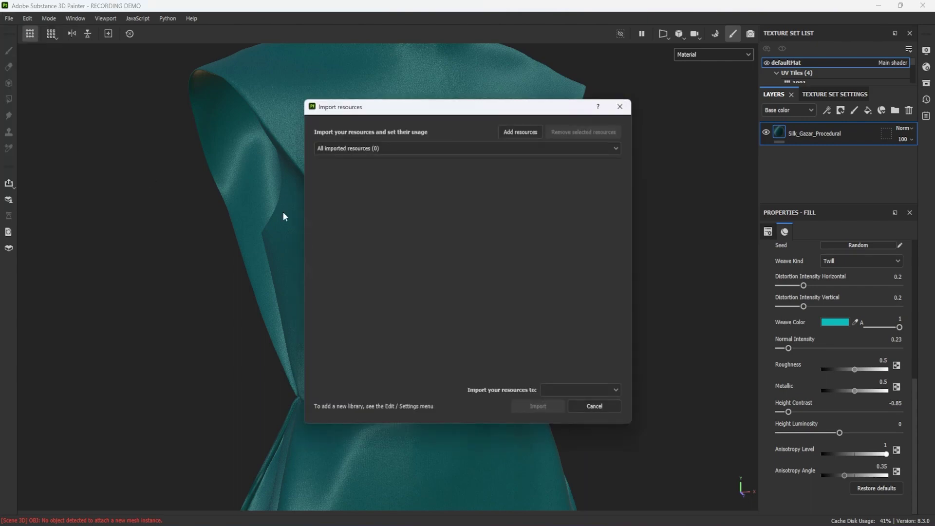
{"action": "left_click", "coordinate": [519, 132]}
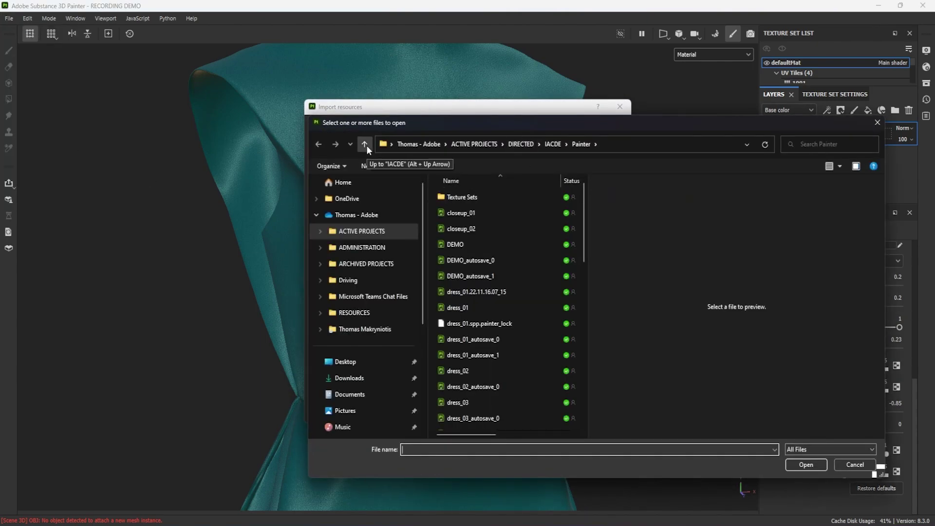
{"action": "left_click_drag", "start_coordinate": [439, 127], "coordinate": [326, 107]}
{"action": "double_click", "coordinate": [369, 176]}
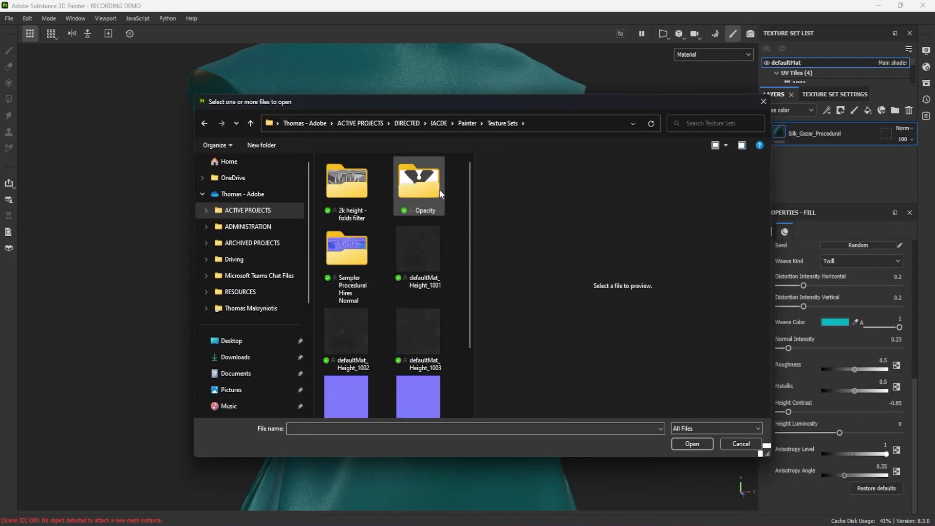
{"action": "double_click", "coordinate": [348, 182]}
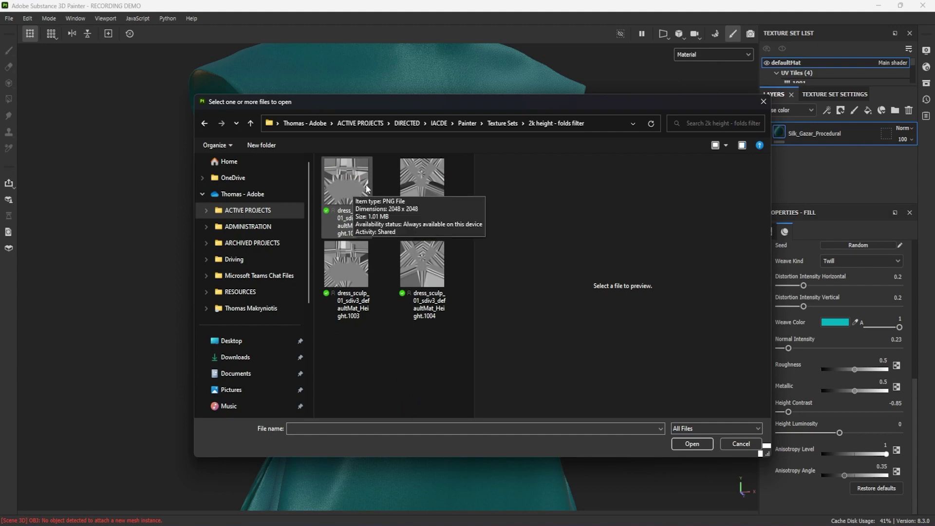
{"action": "left_click", "coordinate": [352, 186]}
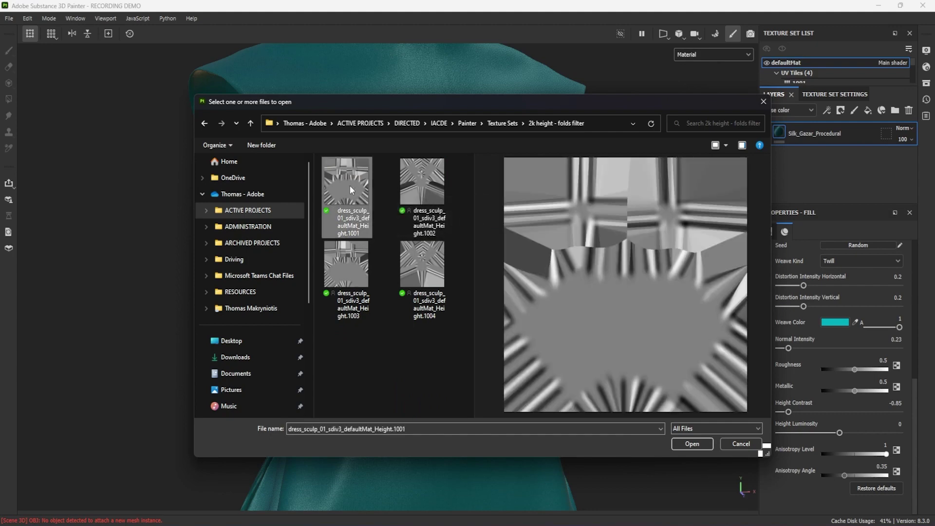
{"action": "double_click", "coordinate": [350, 185]}
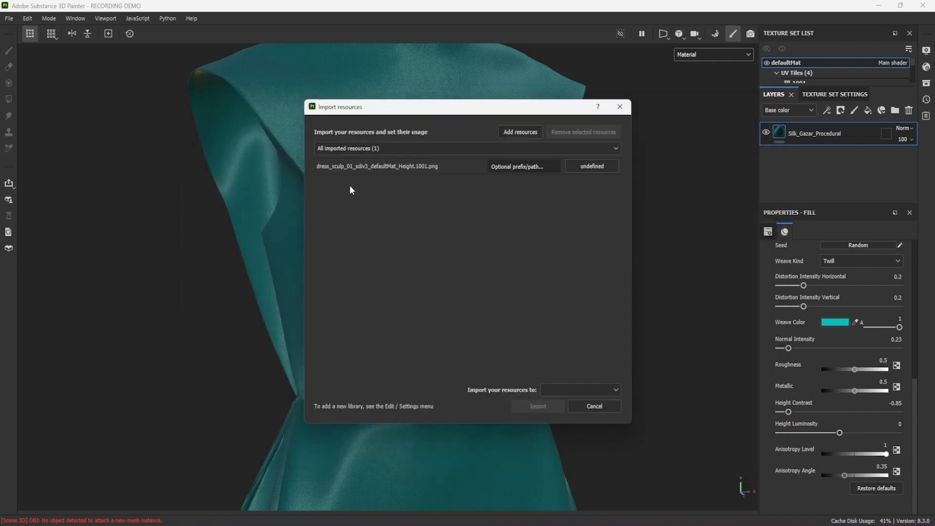
- Import the height map as a texture into the current project
{"action": "left_click", "coordinate": [602, 168]}
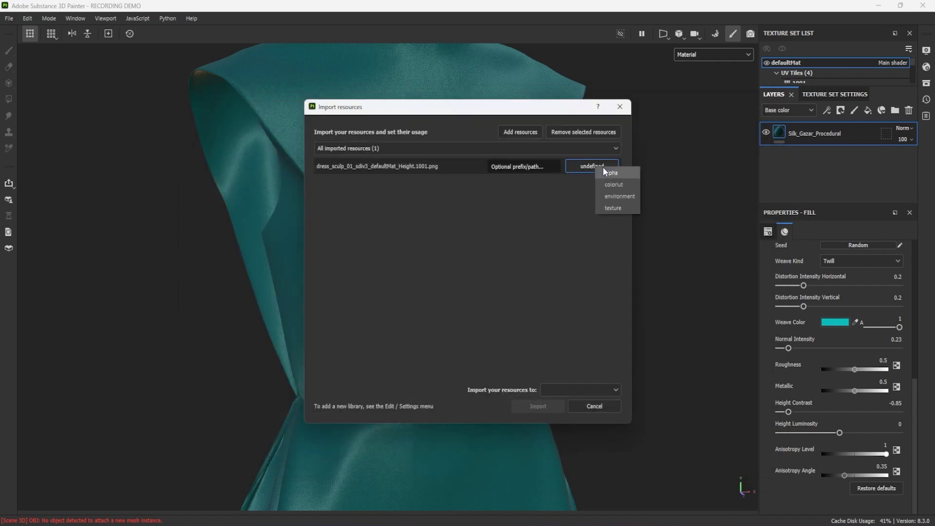
{"action": "left_click", "coordinate": [614, 208]}
{"action": "left_click", "coordinate": [579, 390]}
{"action": "left_click", "coordinate": [580, 398]}
{"action": "left_click", "coordinate": [537, 406]}
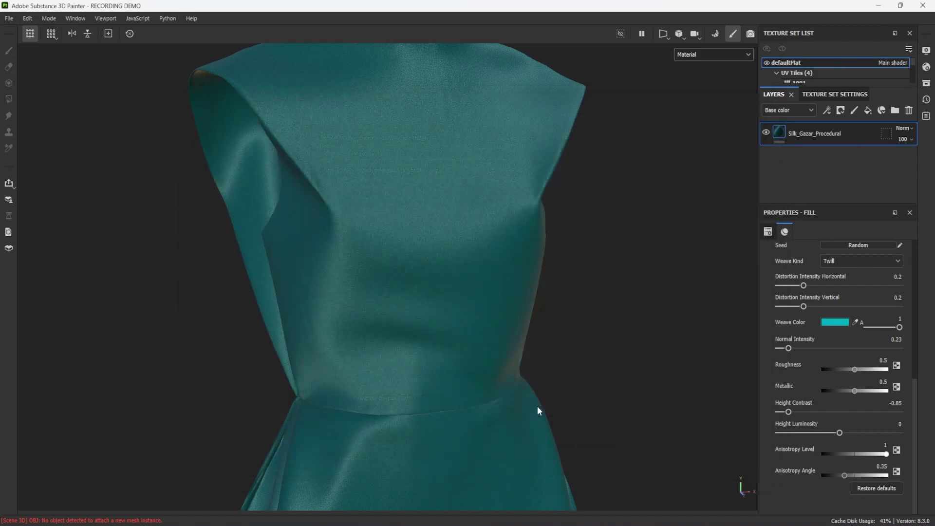
- Reset to the default layout and add a height-only fill layer using the imported folds height map
{"action": "left_click", "coordinate": [105, 18]}
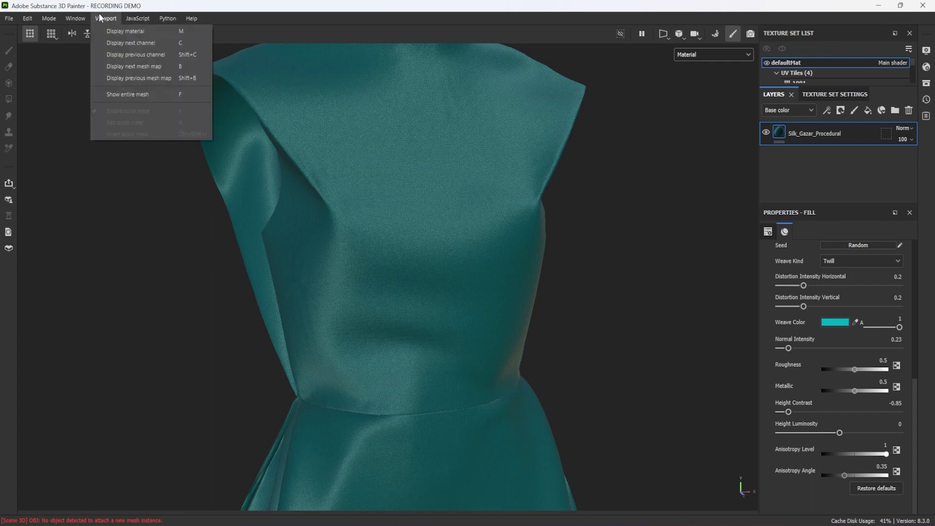
{"action": "left_click", "coordinate": [98, 98]}
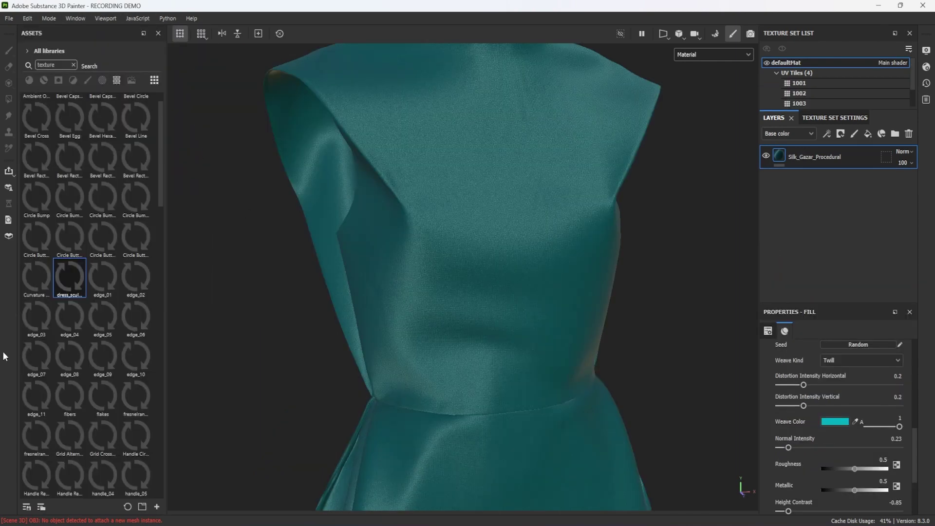
{"action": "mouse_move", "coordinate": [73, 277]}
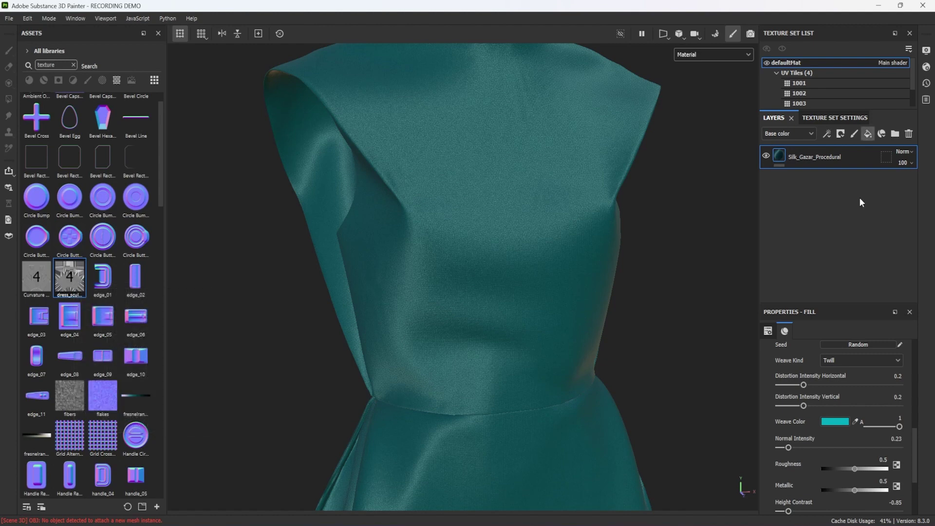
{"action": "left_click", "coordinate": [868, 134]}
{"action": "left_click_drag", "start_coordinate": [851, 308], "coordinate": [852, 215]}
{"action": "scroll", "coordinate": [839, 318], "scroll_direction": "up", "scroll_amount": 2}
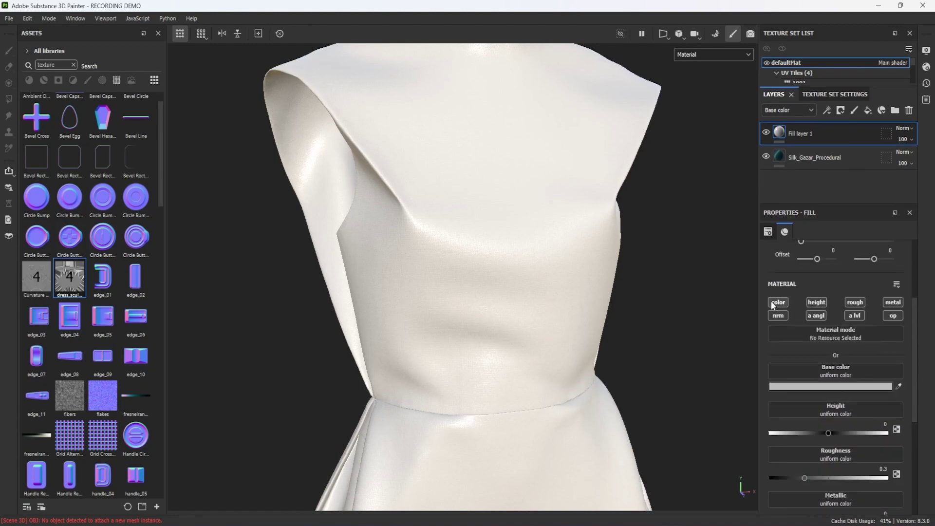
{"action": "left_click", "coordinate": [816, 302], "text": "ctrl"}
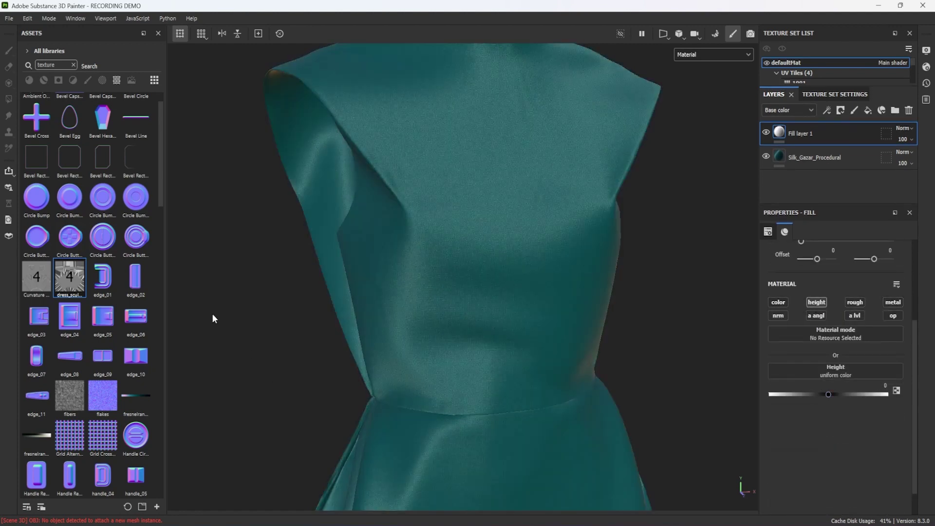
{"action": "left_click_drag", "start_coordinate": [69, 277], "coordinate": [834, 374]}
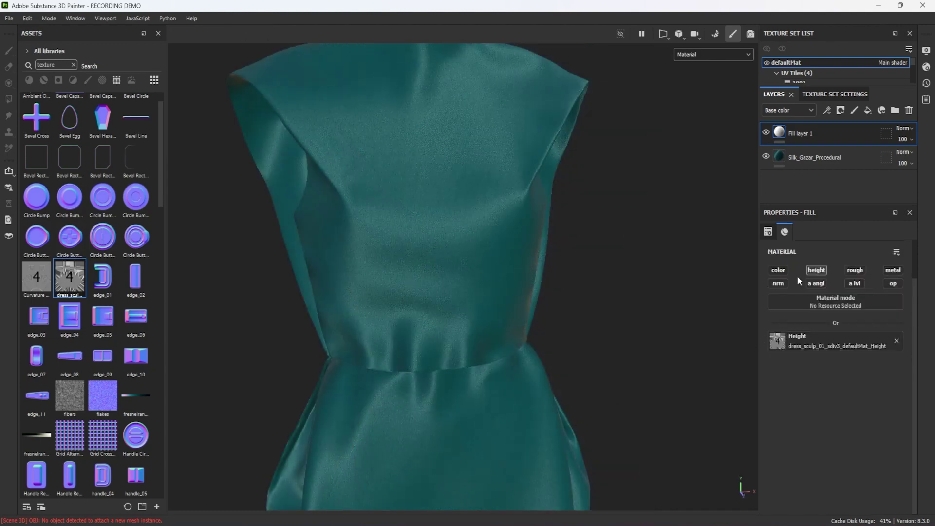
- Set the folds layer opacity to 64 and rename it Large Seam Folds Sculpt
{"action": "left_click", "coordinate": [788, 110]}
{"action": "left_click", "coordinate": [772, 134]}
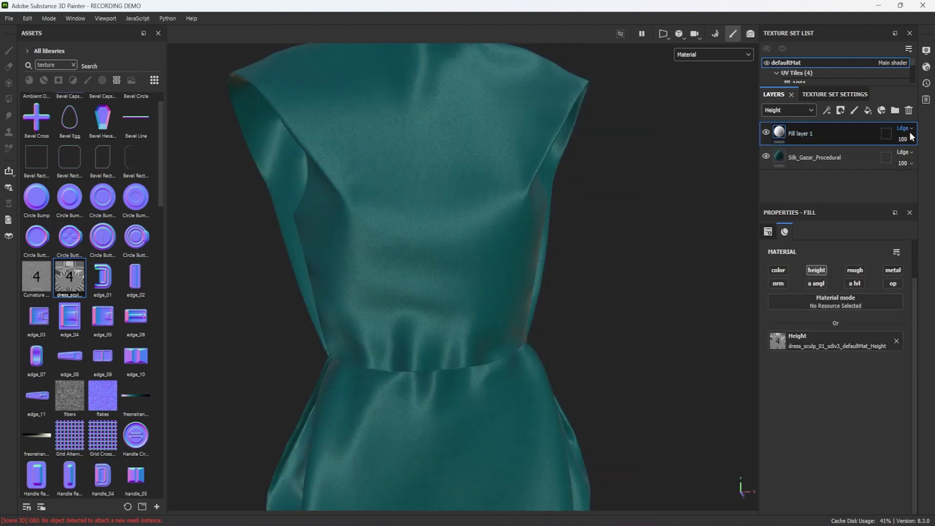
{"action": "left_click", "coordinate": [910, 139]}
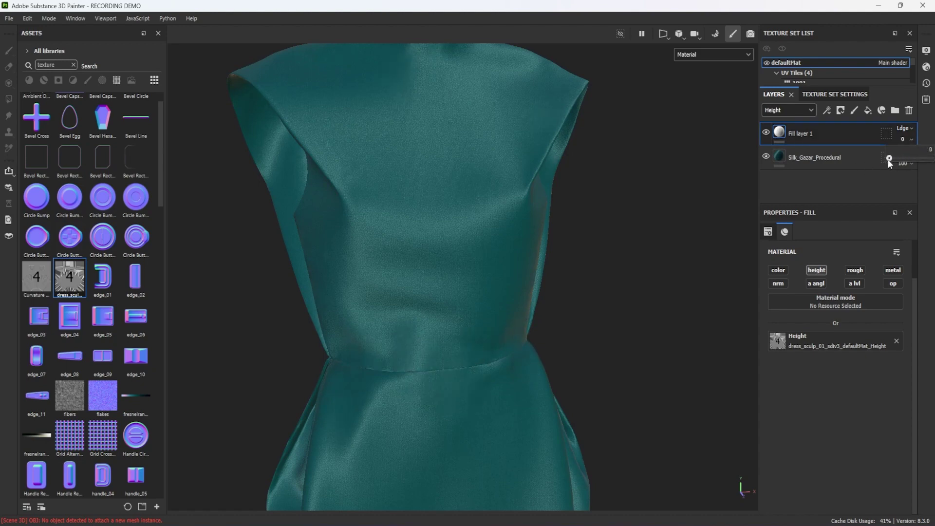
{"action": "left_click_drag", "start_coordinate": [897, 159], "coordinate": [915, 158]}
{"action": "double_click", "coordinate": [789, 134]}
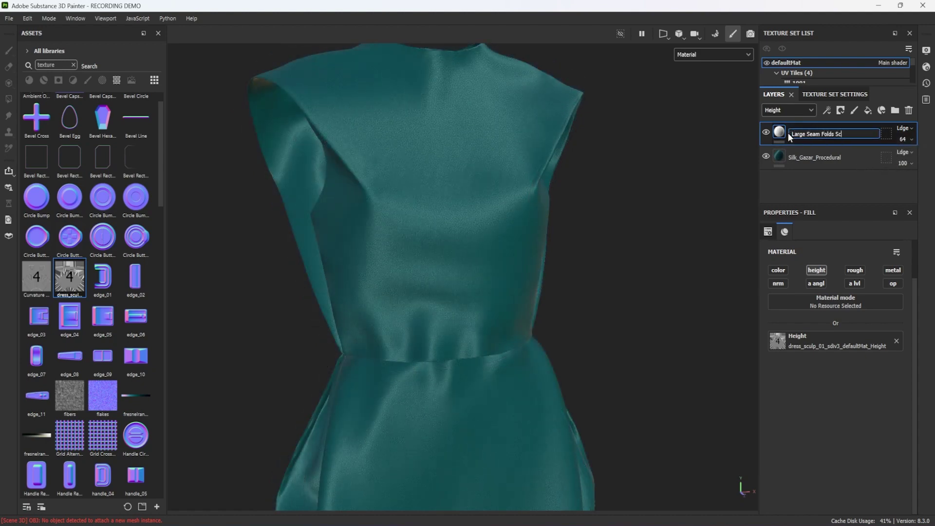
{"action": "key", "text": "Return"}
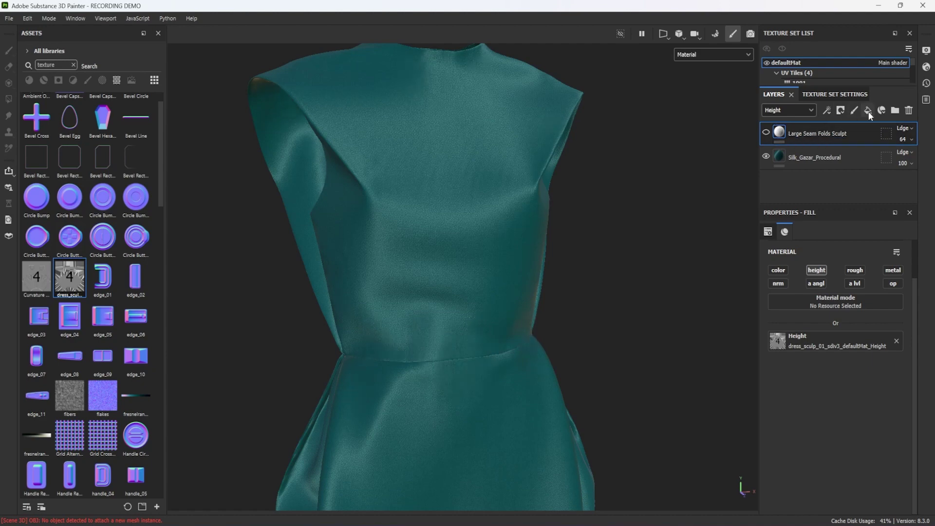
- Add a top fill layer that keeps only the base colour and height channels
{"action": "left_click", "coordinate": [870, 113]}
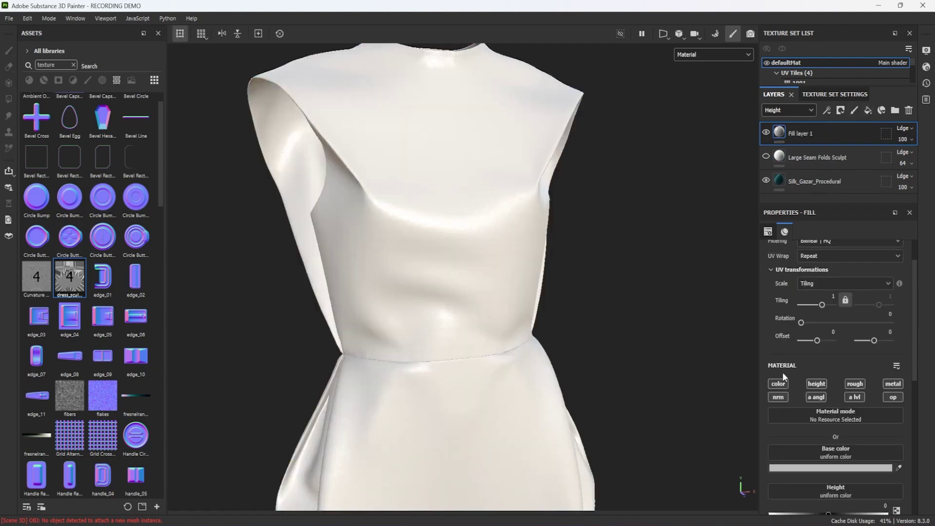
{"action": "left_click", "coordinate": [856, 384]}
{"action": "left_click", "coordinate": [893, 384]}
{"action": "left_click", "coordinate": [855, 397]}
{"action": "left_click", "coordinate": [893, 397]}
{"action": "left_click", "coordinate": [779, 384]}
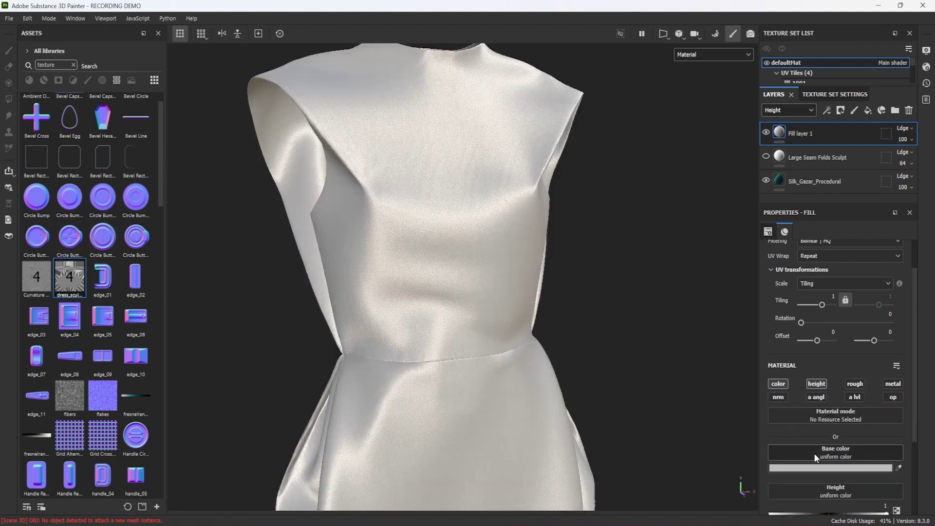
- Make Fill layer 1's base colour red and give it a black mask
{"action": "left_click", "coordinate": [839, 468]}
{"action": "left_click_drag", "start_coordinate": [790, 413], "coordinate": [776, 390]}
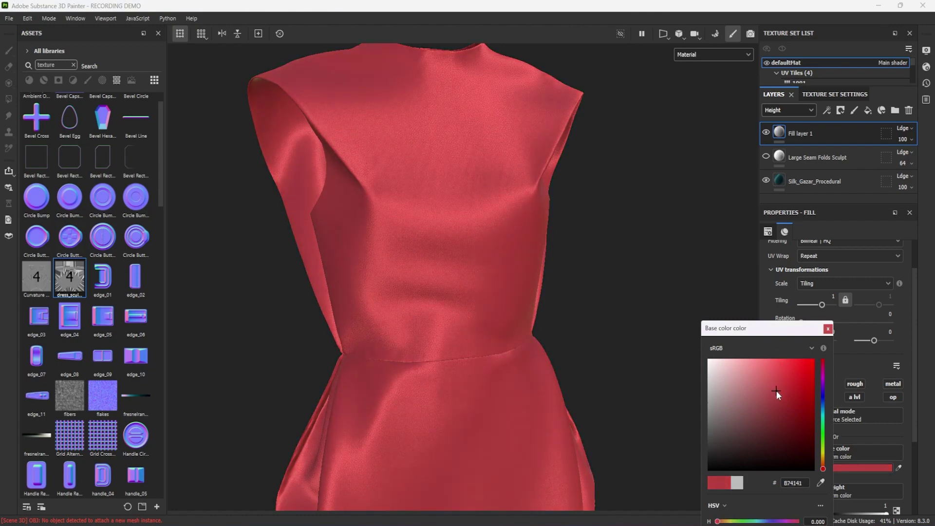
{"action": "left_click", "coordinate": [829, 329]}
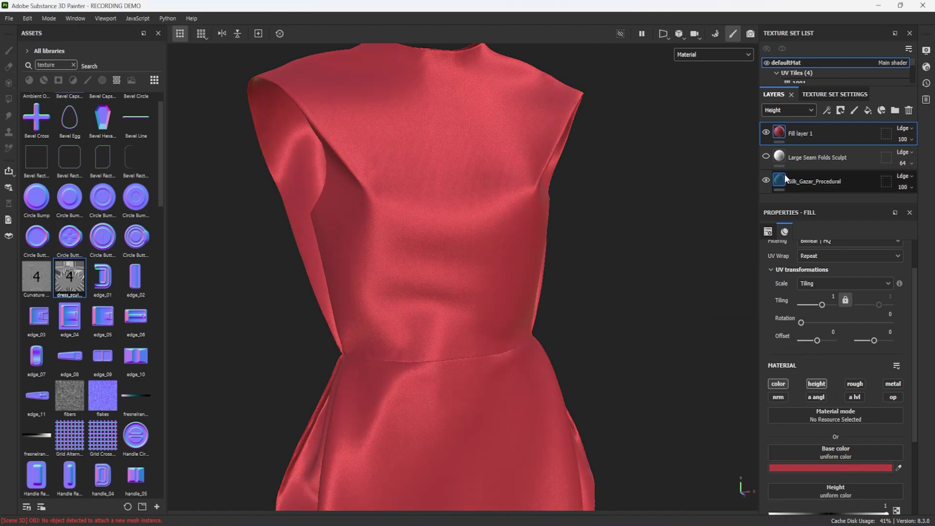
{"action": "right_click", "coordinate": [781, 133]}
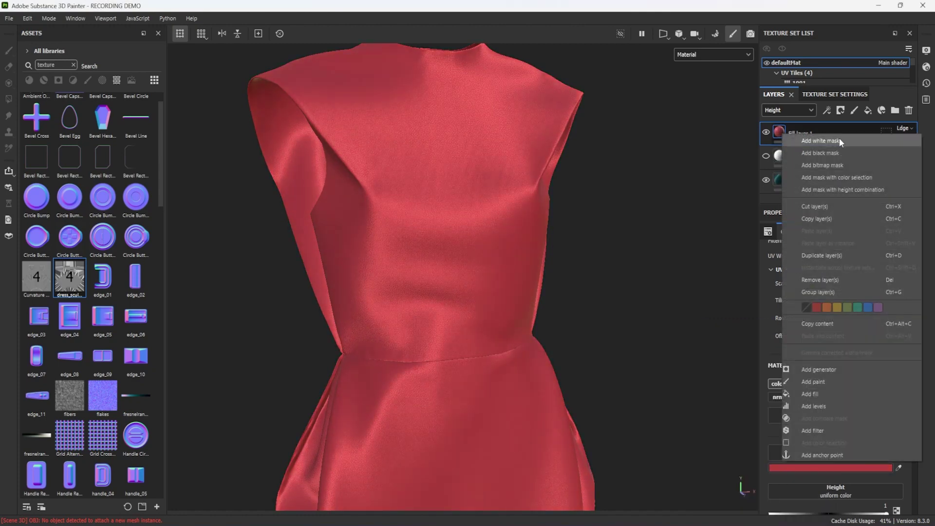
{"action": "left_click", "coordinate": [840, 152]}
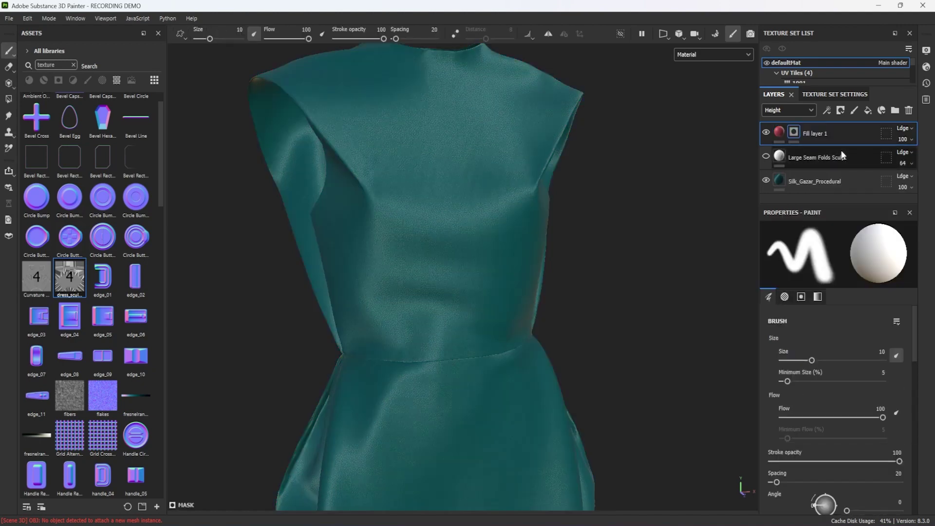
{"action": "right_click", "coordinate": [796, 132]}
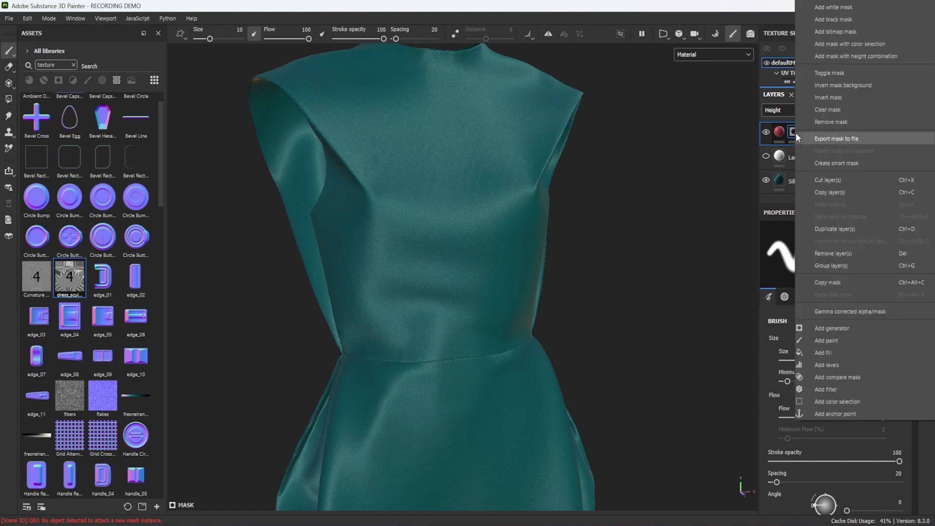
- Add a UV Border Distance generator to the mask with Balance 0.9, Smoothness 1, Distance 0.06
{"action": "left_click", "coordinate": [878, 328]}
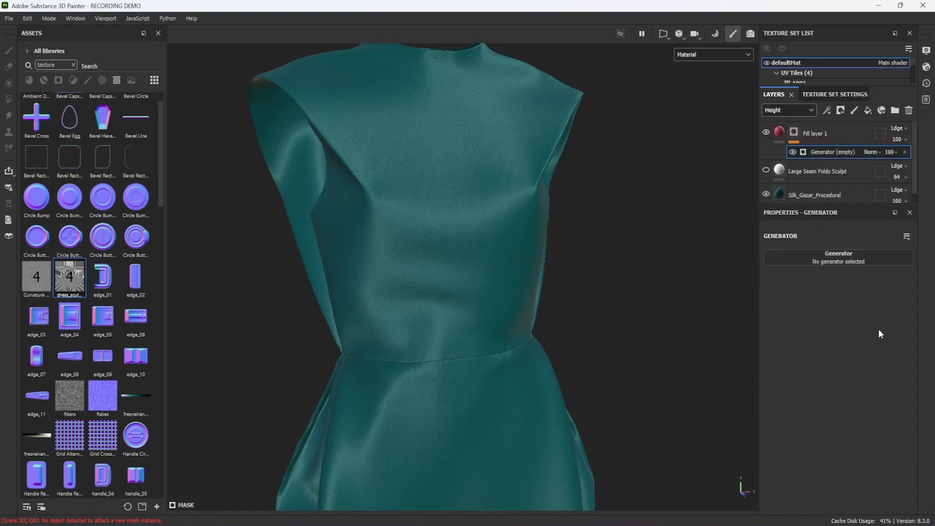
{"action": "left_click", "coordinate": [840, 256]}
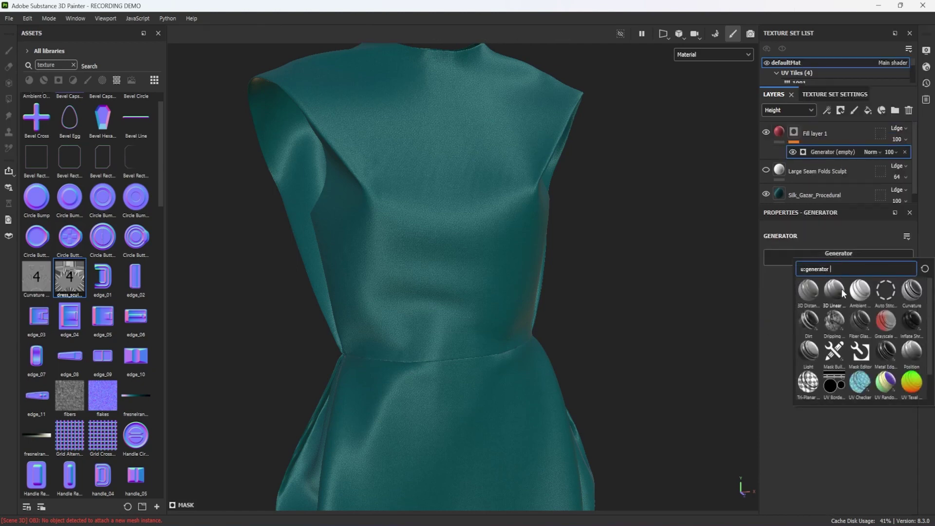
{"action": "left_click", "coordinate": [838, 384]}
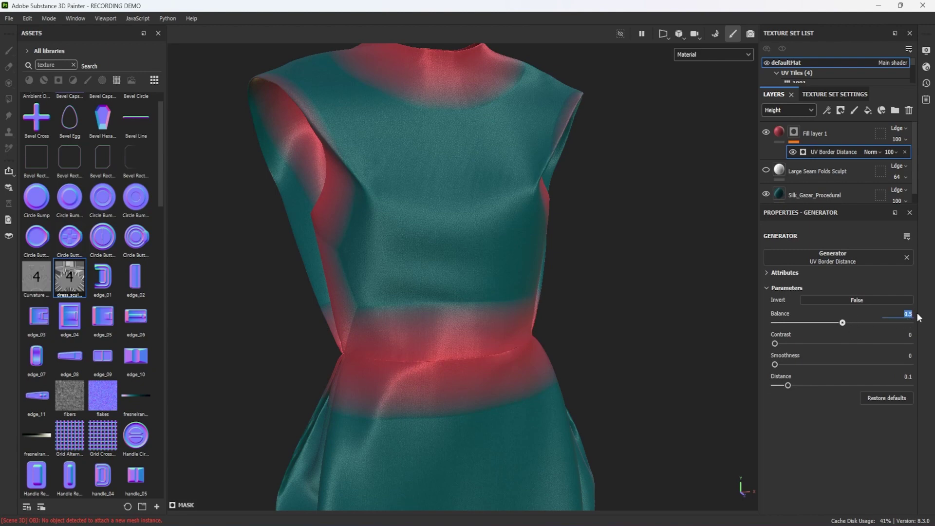
{"action": "left_click", "coordinate": [896, 323]}
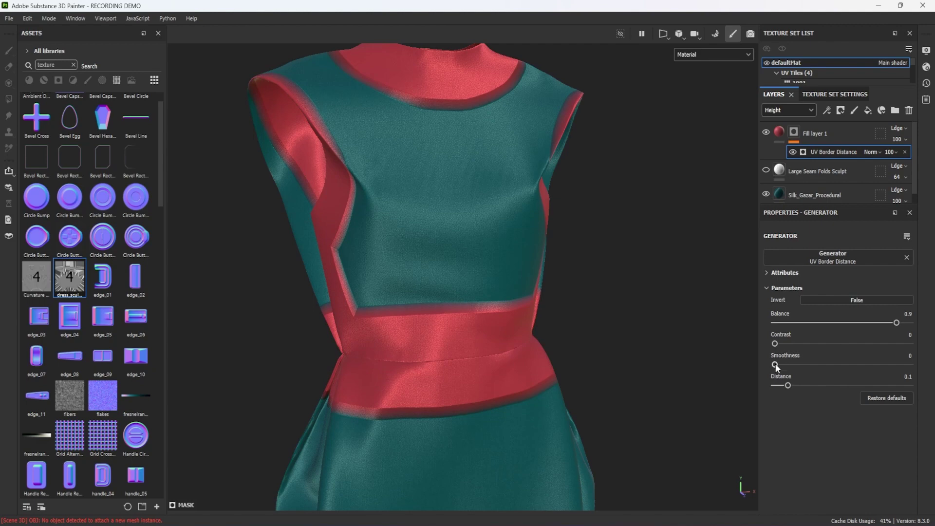
{"action": "left_click_drag", "start_coordinate": [774, 364], "coordinate": [923, 366]}
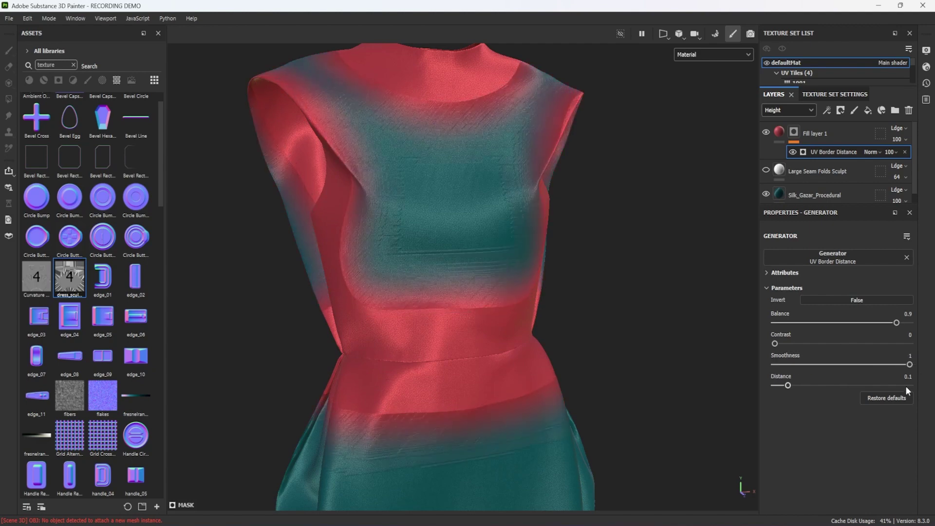
{"action": "left_click", "coordinate": [914, 376]}
{"action": "key", "text": "Return"}
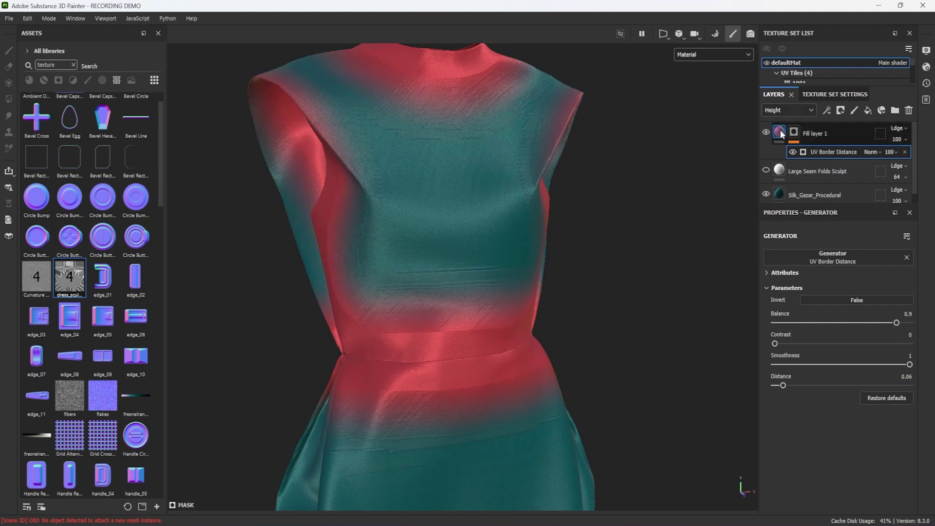
{"action": "left_click", "coordinate": [780, 133]}
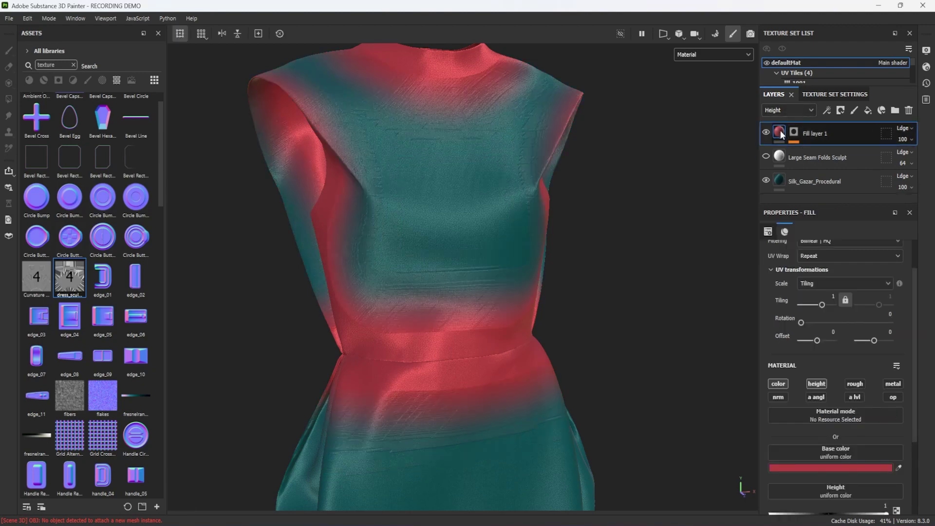
- Turn off base colour and drive height with 3D Simplex Noise at a scale of about 12.7
{"action": "left_click", "coordinate": [779, 383]}
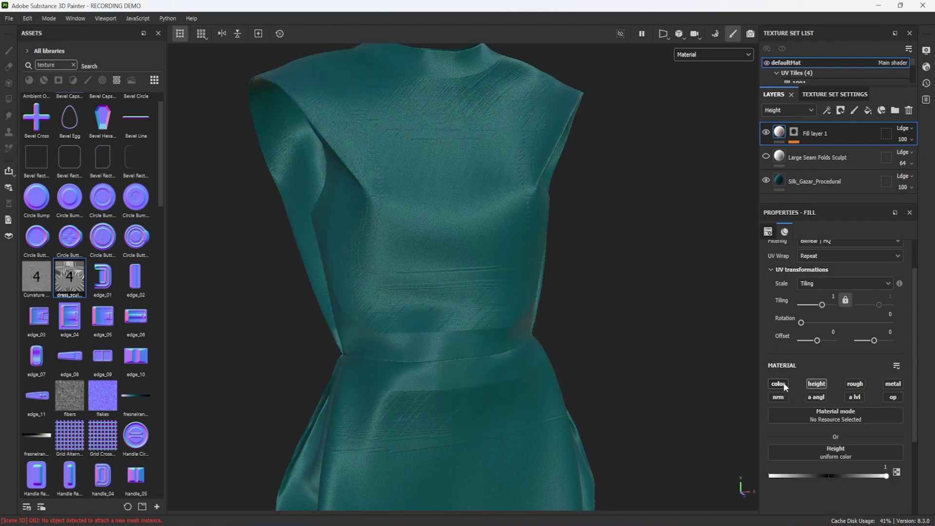
{"action": "left_click", "coordinate": [839, 453]}
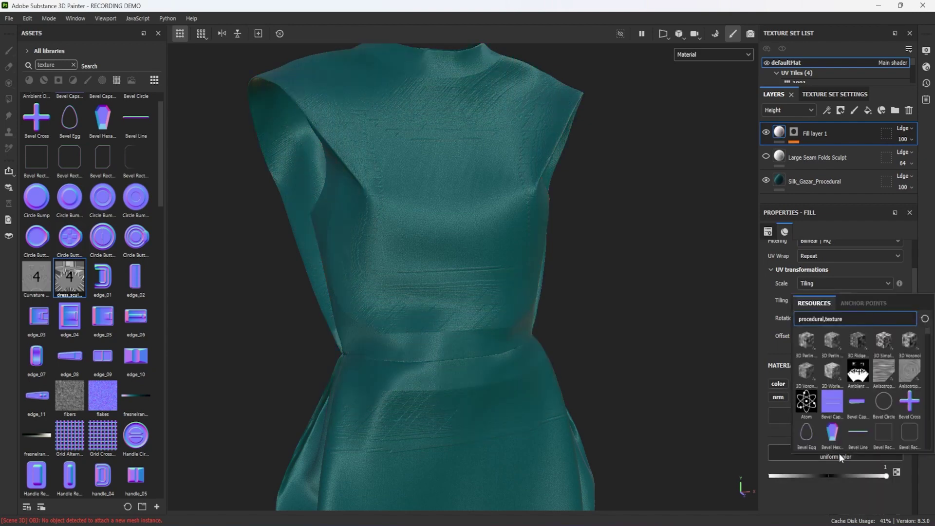
{"action": "left_click", "coordinate": [885, 344]}
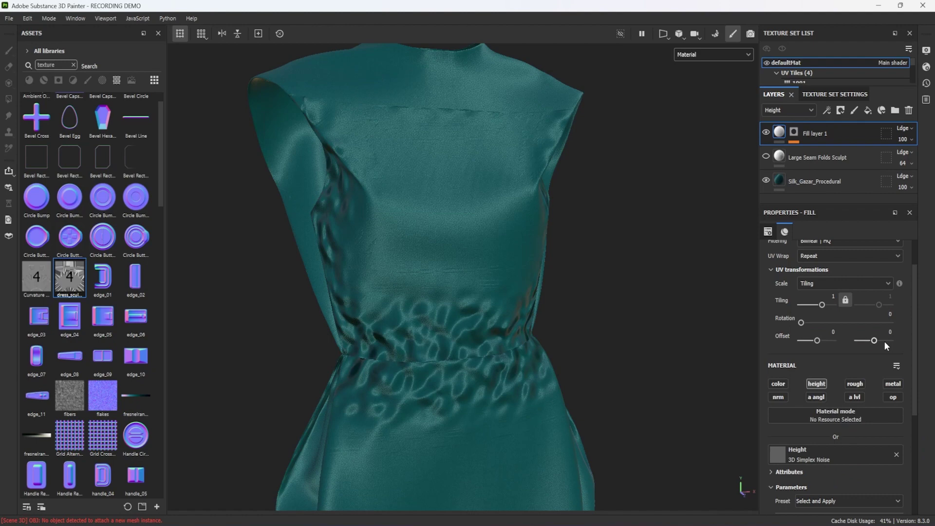
{"action": "scroll", "coordinate": [884, 340], "scroll_direction": "down", "scroll_amount": 4}
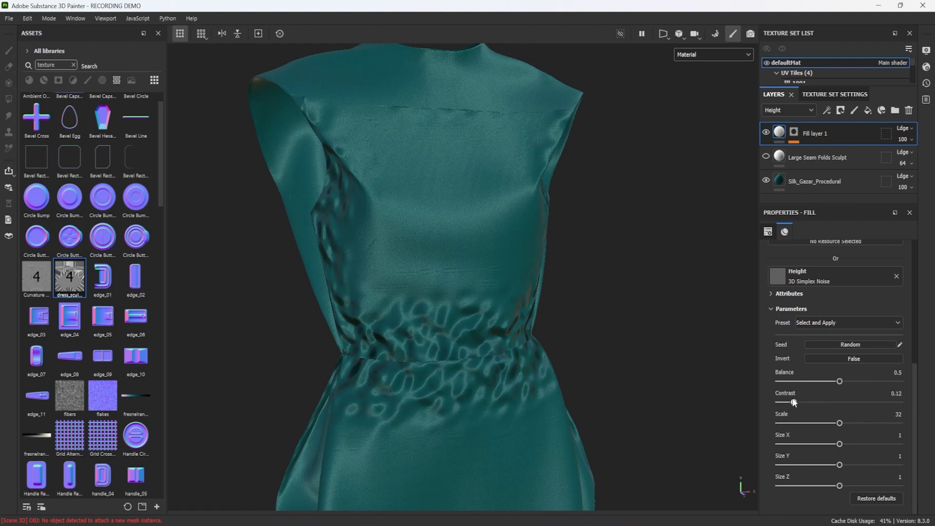
{"action": "left_click_drag", "start_coordinate": [840, 424], "coordinate": [812, 425]}
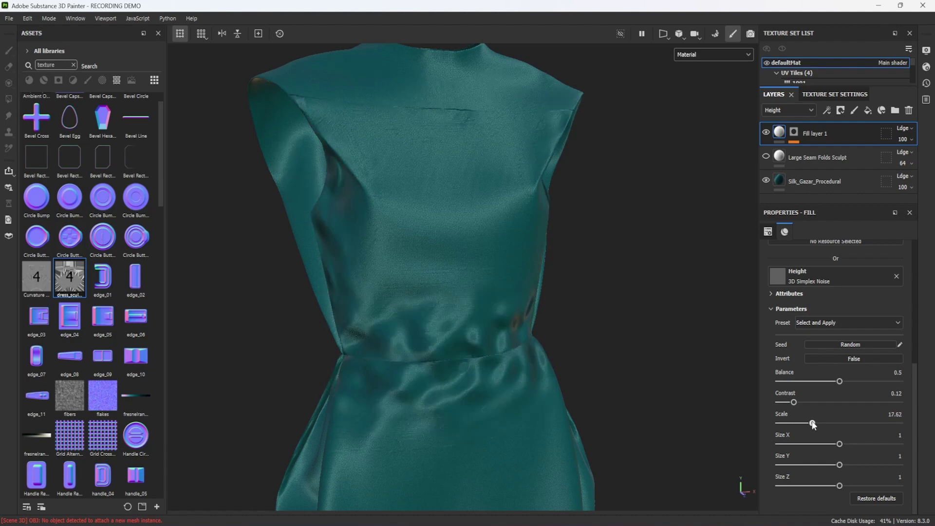
{"action": "left_click_drag", "start_coordinate": [619, 381], "coordinate": [722, 406], "text": "alt"}
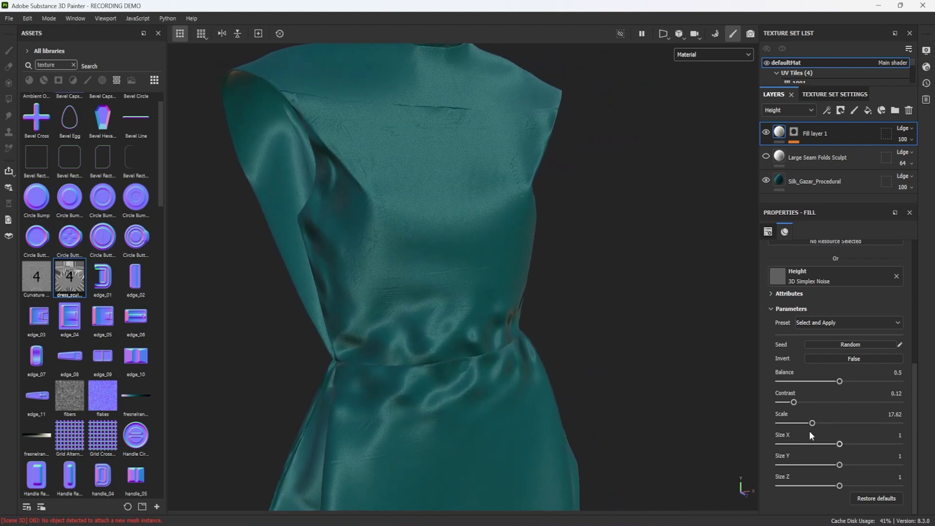
{"action": "left_click_drag", "start_coordinate": [812, 423], "coordinate": [803, 423]}
{"action": "left_click_drag", "start_coordinate": [685, 382], "coordinate": [603, 359], "text": "alt"}
- Rename Fill layer 1 to 'Large Seam Folds Procedural'
{"action": "double_click", "coordinate": [817, 134]}
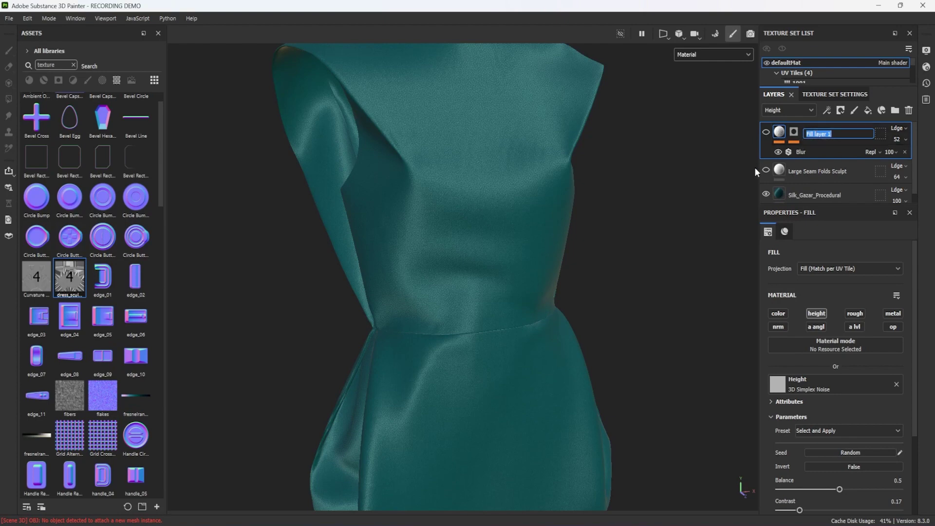
{"action": "type", "text": "Large Seam Folds Procedural"}
{"action": "key", "text": "Return"}
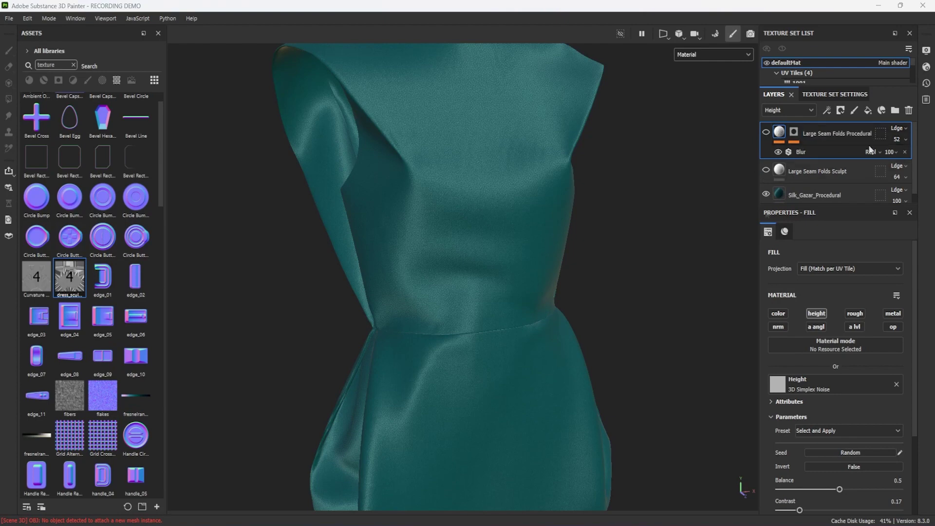
- Add a new top fill layer with every channel except height disabled
{"action": "left_click", "coordinate": [867, 111]}
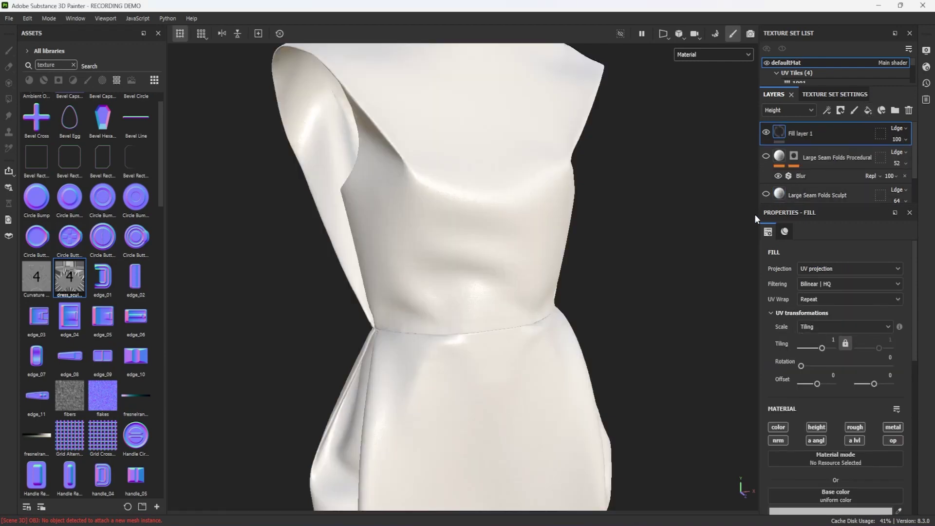
{"action": "left_click", "coordinate": [778, 427]}
{"action": "left_click", "coordinate": [855, 427]}
{"action": "left_click", "coordinate": [893, 427]}
{"action": "left_click", "coordinate": [779, 440]}
{"action": "left_click", "coordinate": [892, 442]}
- Assign Crystal 2 to the height with contrast 0.53 and UV tiling 2.94
{"action": "left_click", "coordinate": [895, 458]}
{"action": "type", "text": "cry"}
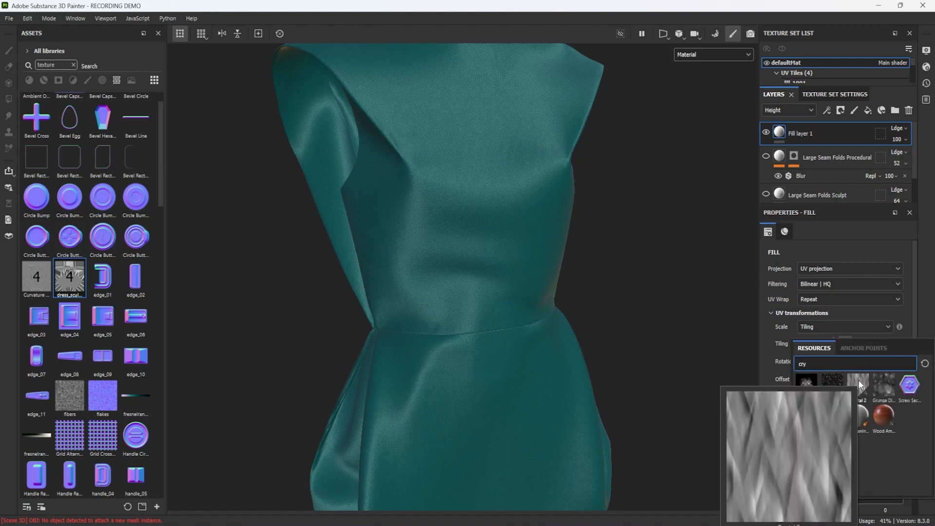
{"action": "left_click", "coordinate": [858, 381]}
{"action": "scroll", "coordinate": [857, 380], "scroll_direction": "down", "scroll_amount": 5}
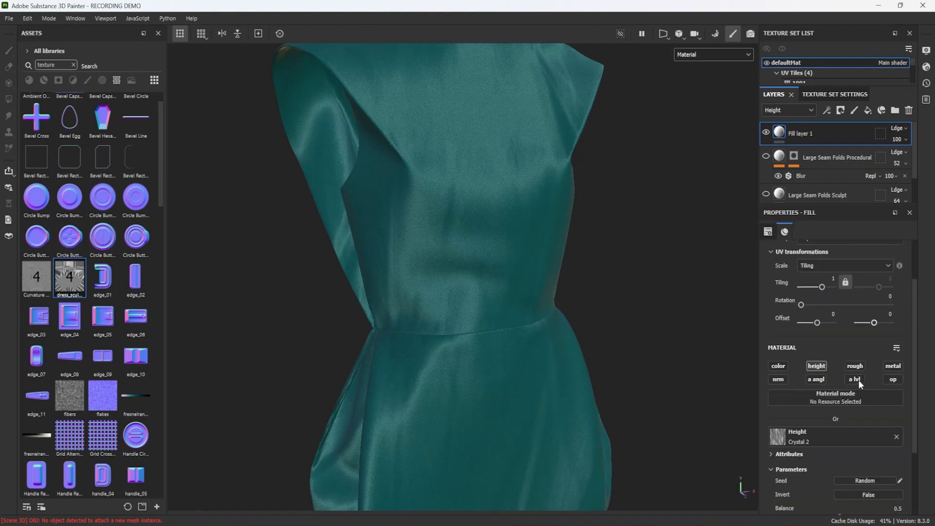
{"action": "mouse_move", "coordinate": [839, 477]}
{"action": "left_mouse_down"}
{"action": "mouse_move", "coordinate": [871, 477]}
{"action": "mouse_move", "coordinate": [843, 477]}
{"action": "left_mouse_up"}
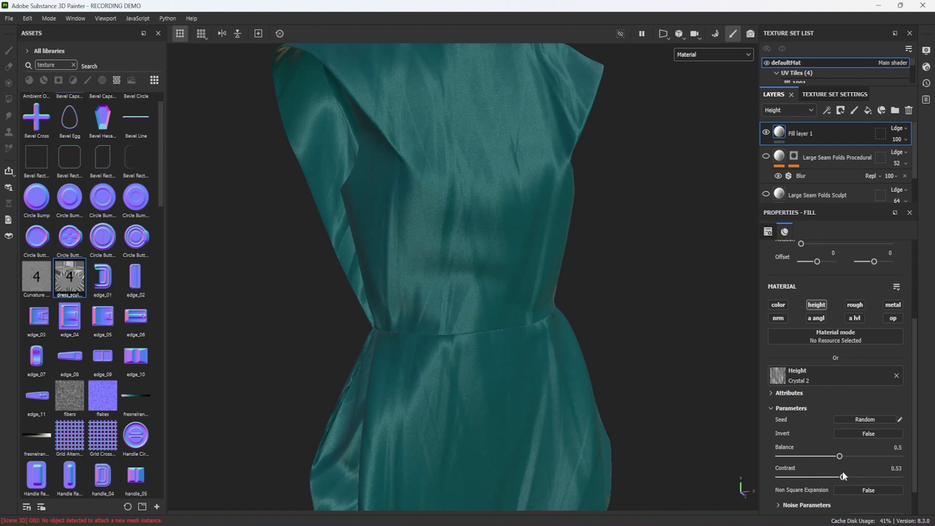
{"action": "scroll", "coordinate": [834, 281], "scroll_direction": "up", "scroll_amount": 2}
{"action": "left_click_drag", "start_coordinate": [822, 287], "coordinate": [821, 287]}
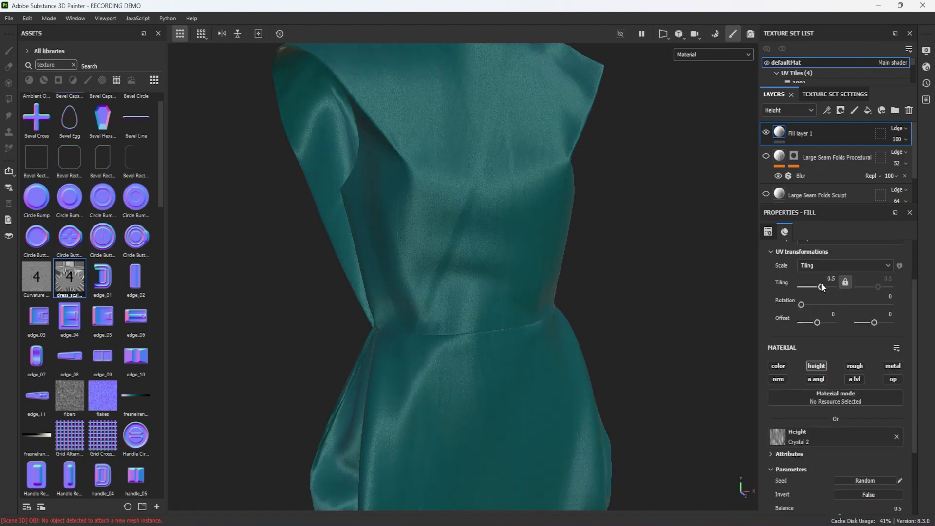
- Add a white mask with a UV Border Distance generator, then delete that generator
{"action": "right_click", "coordinate": [778, 132]}
{"action": "left_click", "coordinate": [831, 139]}
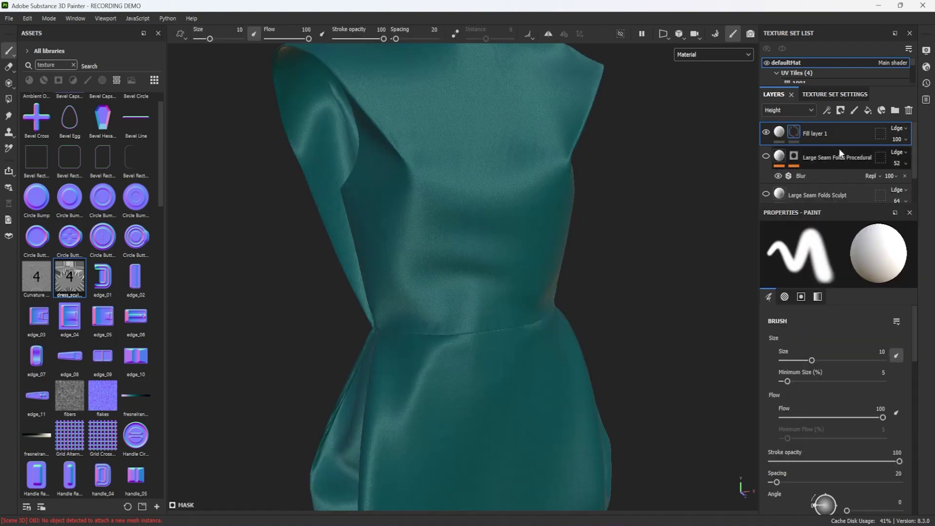
{"action": "right_click", "coordinate": [797, 131]}
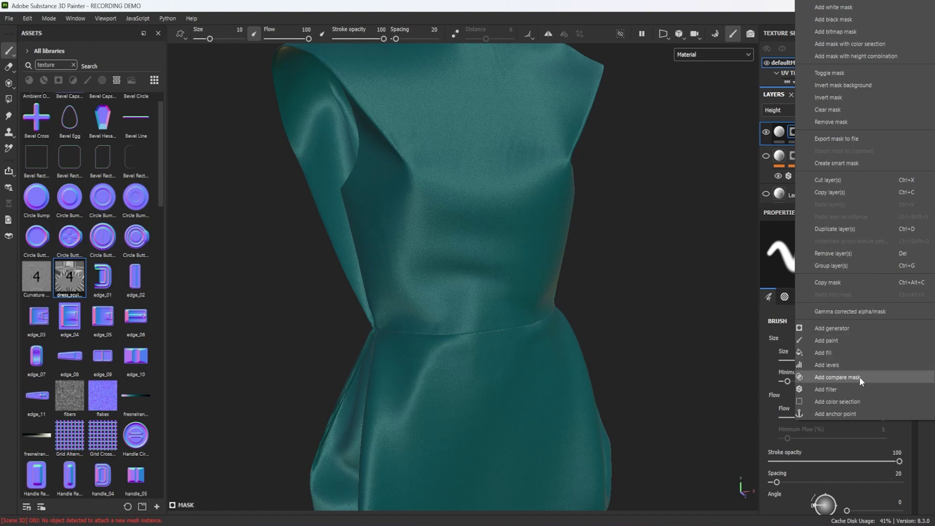
{"action": "left_click", "coordinate": [869, 326]}
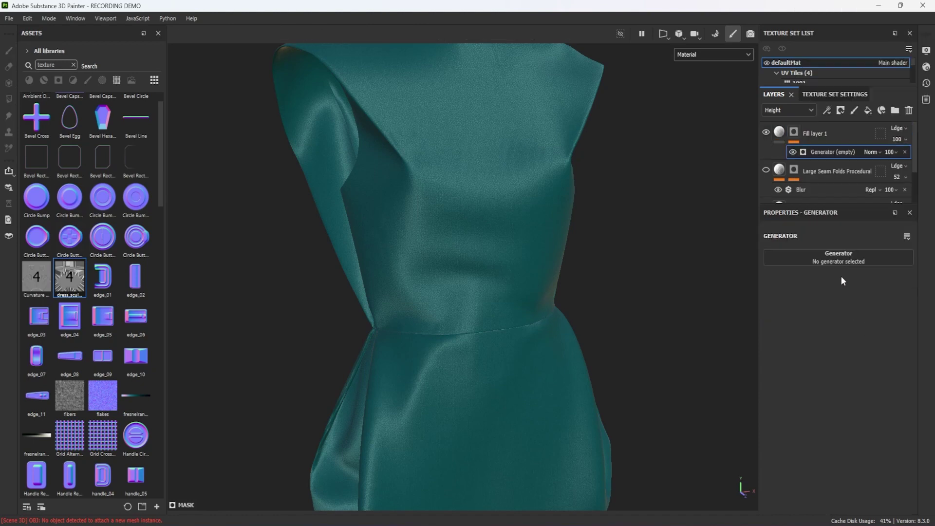
{"action": "left_click", "coordinate": [840, 267]}
{"action": "left_click", "coordinate": [838, 362]}
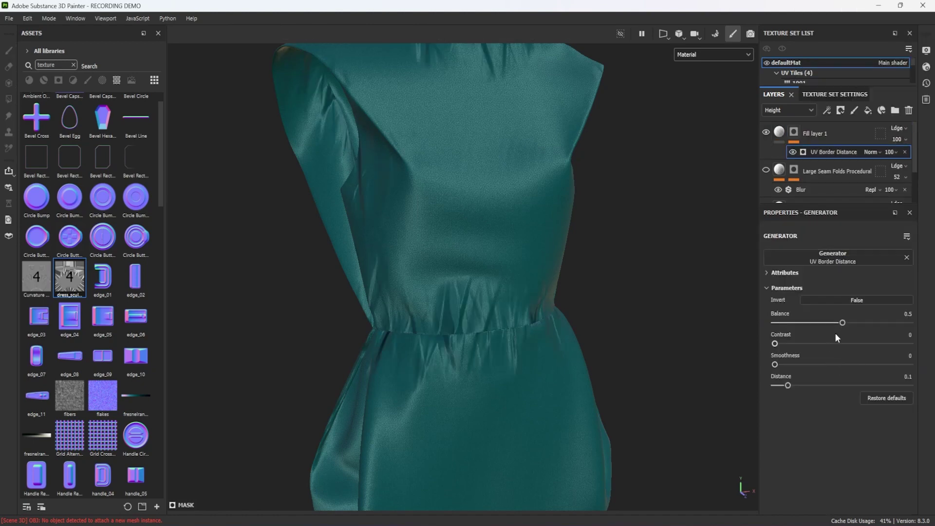
{"action": "left_click_drag", "start_coordinate": [840, 323], "coordinate": [805, 326]}
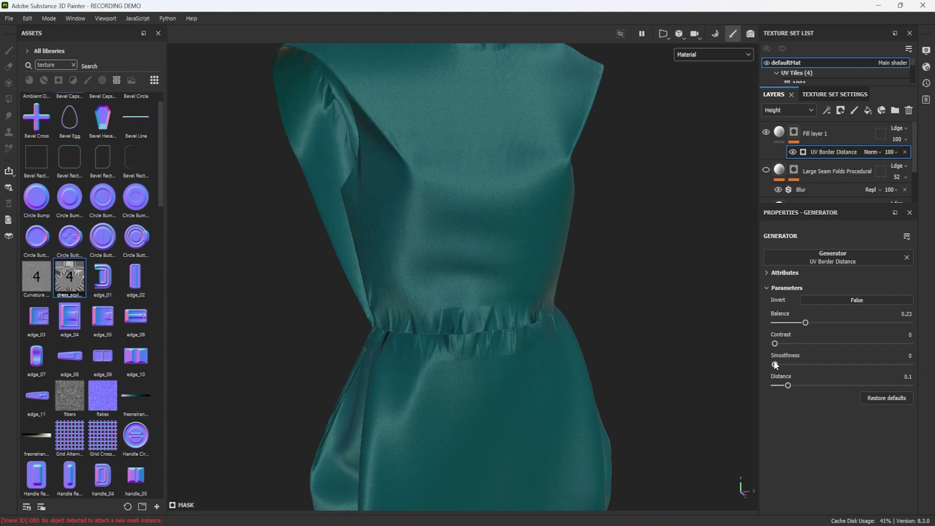
{"action": "key", "text": "Delete"}
- Add a Blur filter to Fill layer 1's mask
{"action": "left_click_drag", "start_coordinate": [913, 354], "coordinate": [915, 431]}
{"action": "right_click", "coordinate": [779, 131]}
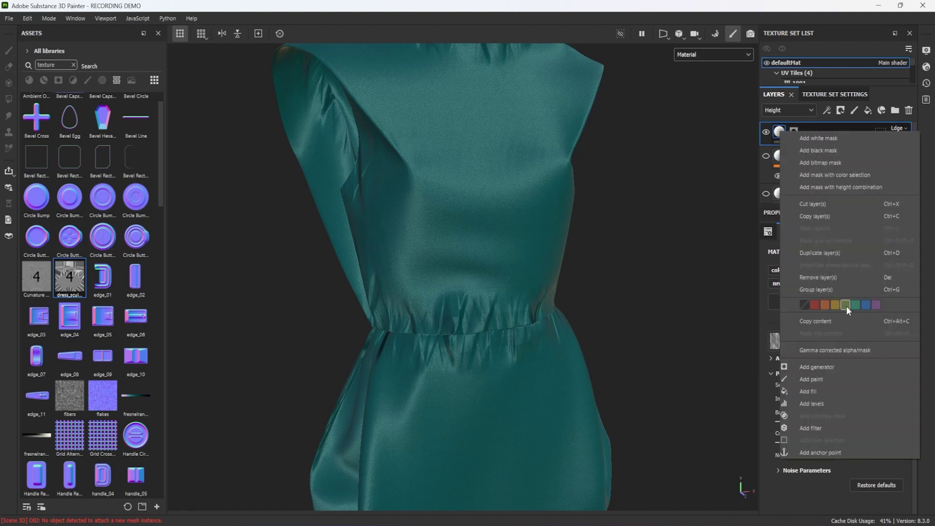
{"action": "left_click", "coordinate": [853, 428]}
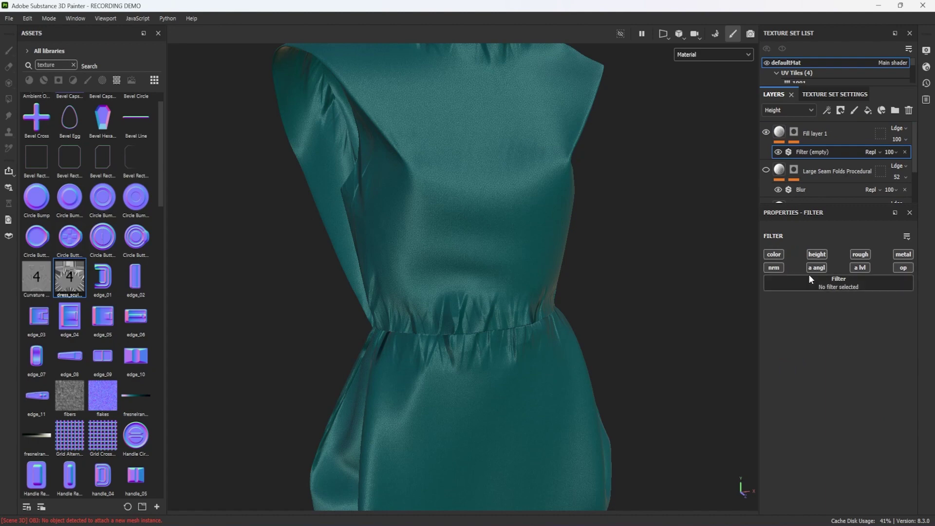
{"action": "left_click", "coordinate": [833, 279]}
{"action": "left_click", "coordinate": [884, 314]}
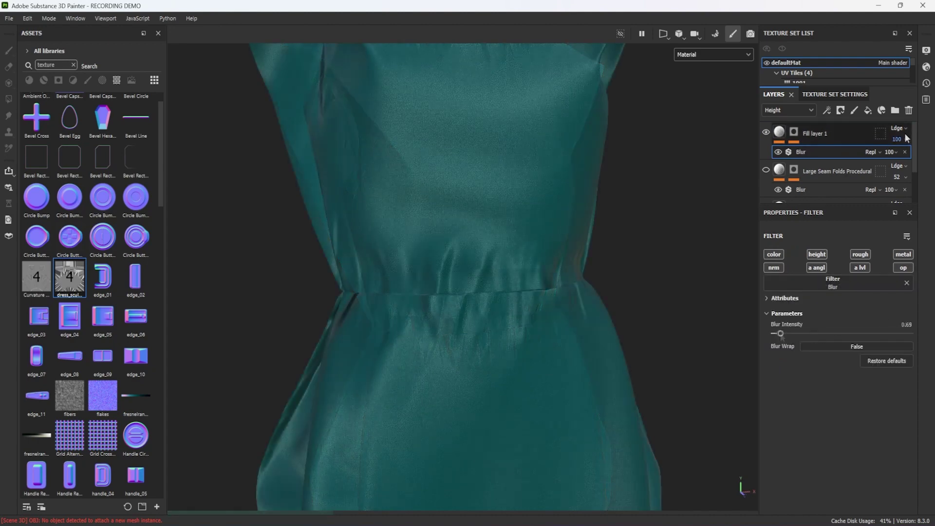
- Lower Fill layer 1's opacity to 40
{"action": "left_click", "coordinate": [894, 151]}
{"action": "left_click_drag", "start_coordinate": [927, 158], "coordinate": [906, 166]}
{"action": "left_click_drag", "start_coordinate": [536, 321], "coordinate": [429, 316], "text": "alt"}
{"action": "left_click", "coordinate": [817, 133]}
- Duplicate the wrinkle layer, name the copy Seam Wrinkles Small, and save the project
{"action": "right_click", "coordinate": [823, 132]}
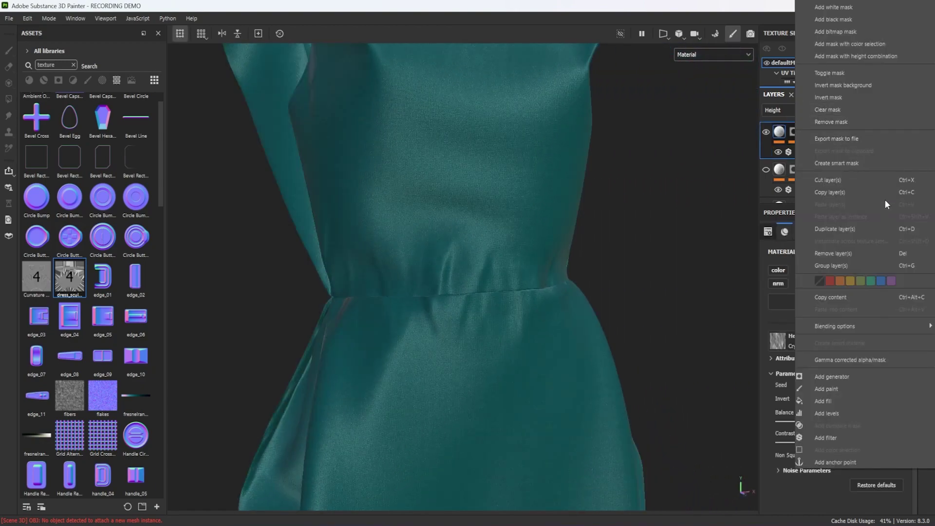
{"action": "left_click", "coordinate": [834, 229]}
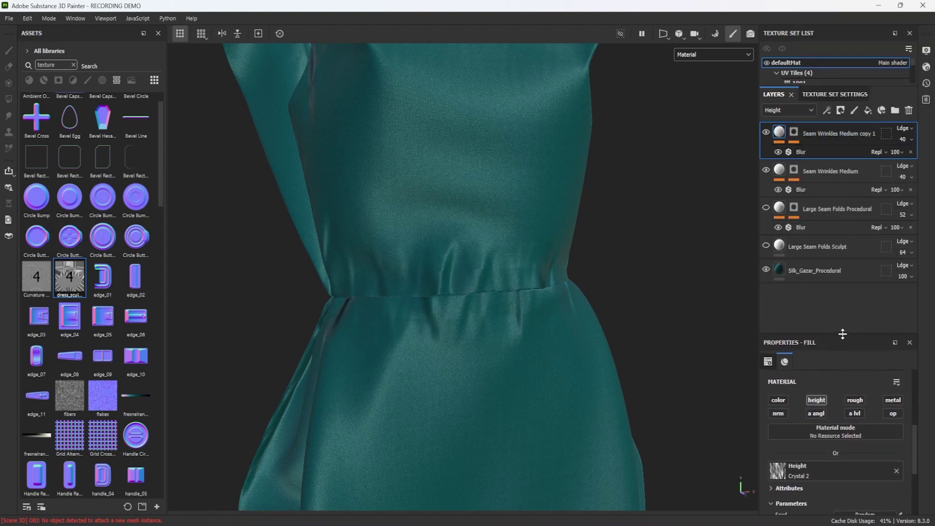
{"action": "double_click", "coordinate": [842, 134]}
{"action": "type", "text": "Seam Wrinkles Small"}
{"action": "key", "text": "Return"}
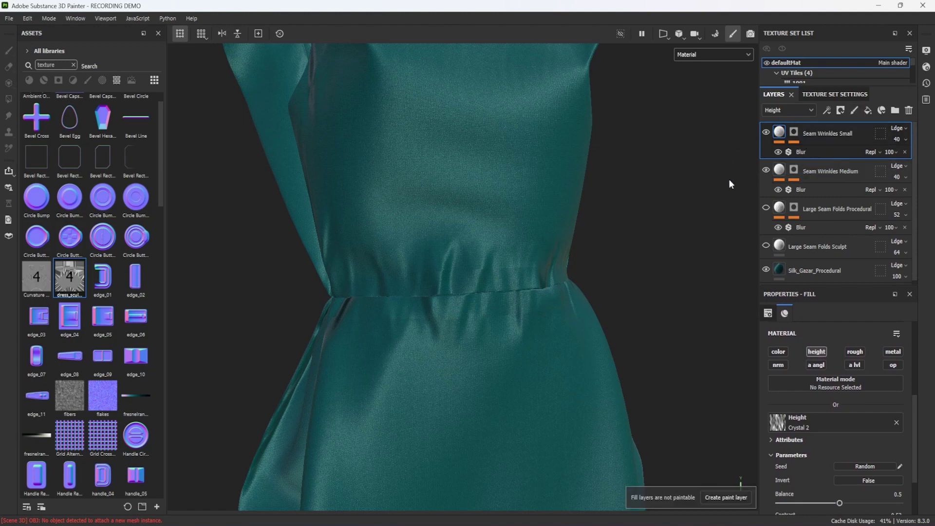
{"action": "key", "text": "ctrl+s"}
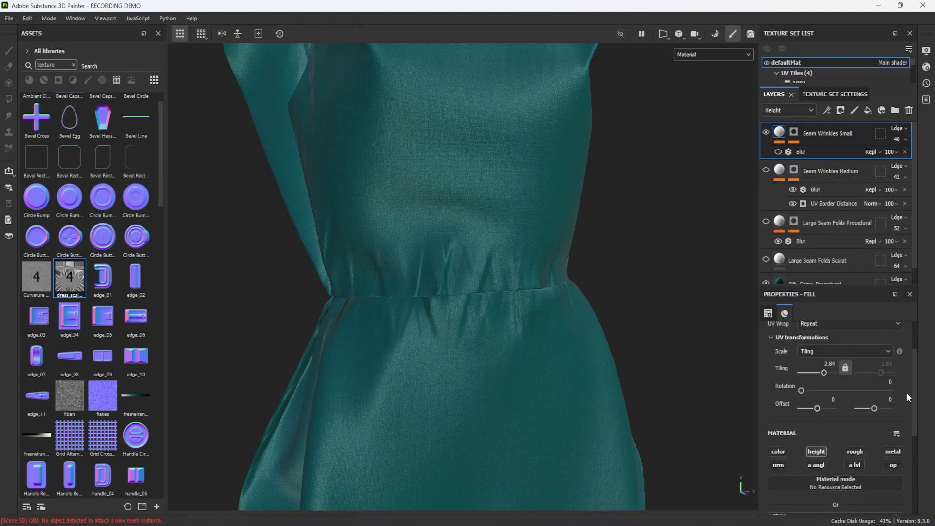
- Set Seam Wrinkles Small's tiling to 12.1 and compare it with the blur on and off
{"action": "scroll", "coordinate": [907, 397], "scroll_direction": "up", "scroll_amount": 2}
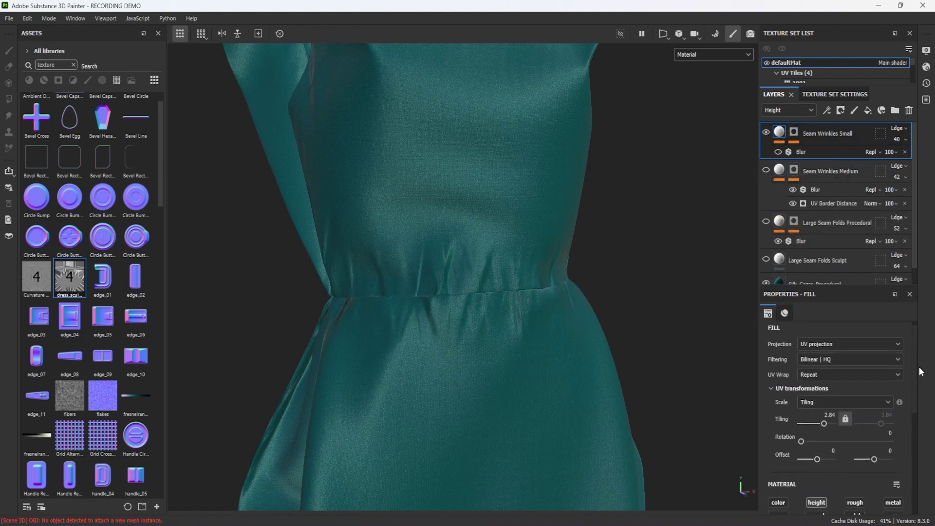
{"action": "left_click_drag", "start_coordinate": [823, 423], "coordinate": [829, 425]}
{"action": "scroll", "coordinate": [913, 418], "scroll_direction": "down", "scroll_amount": 2}
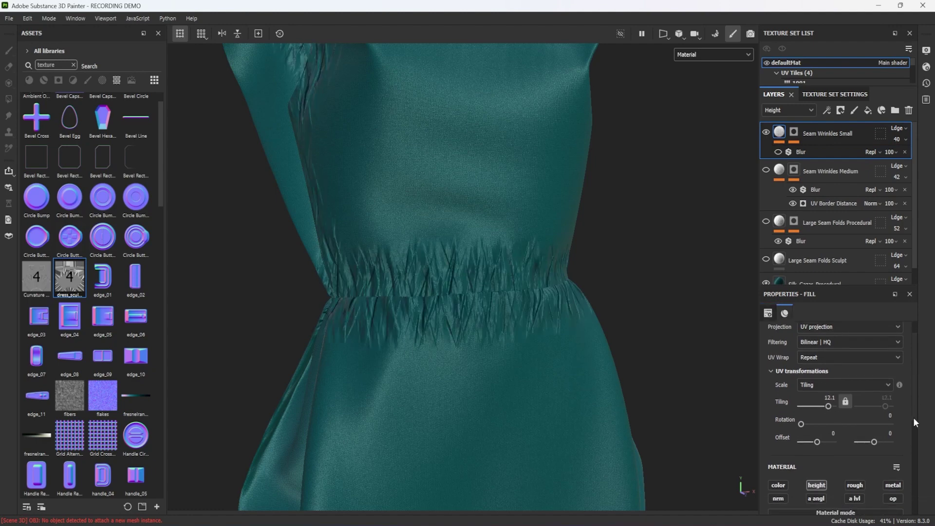
{"action": "scroll", "coordinate": [911, 427], "scroll_direction": "up", "scroll_amount": 2}
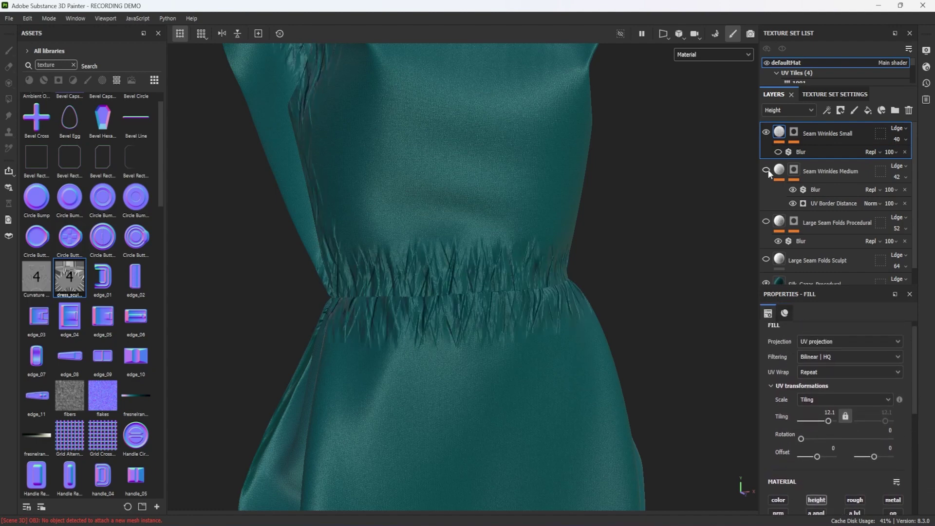
{"action": "left_click", "coordinate": [778, 151]}
{"action": "left_click", "coordinate": [778, 152]}
{"action": "left_click_drag", "start_coordinate": [913, 364], "coordinate": [916, 461]}
- Set the wrinkle balance to 0.34 and the Blur intensity to 0.35
{"action": "left_click_drag", "start_coordinate": [838, 436], "coordinate": [734, 465]}
{"action": "left_click", "coordinate": [800, 152]}
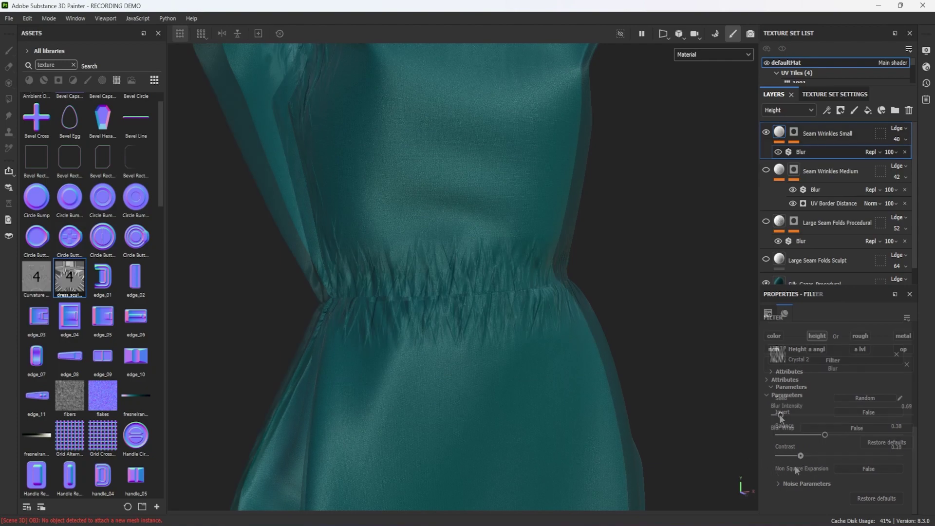
{"action": "left_click_drag", "start_coordinate": [778, 416], "coordinate": [777, 417]}
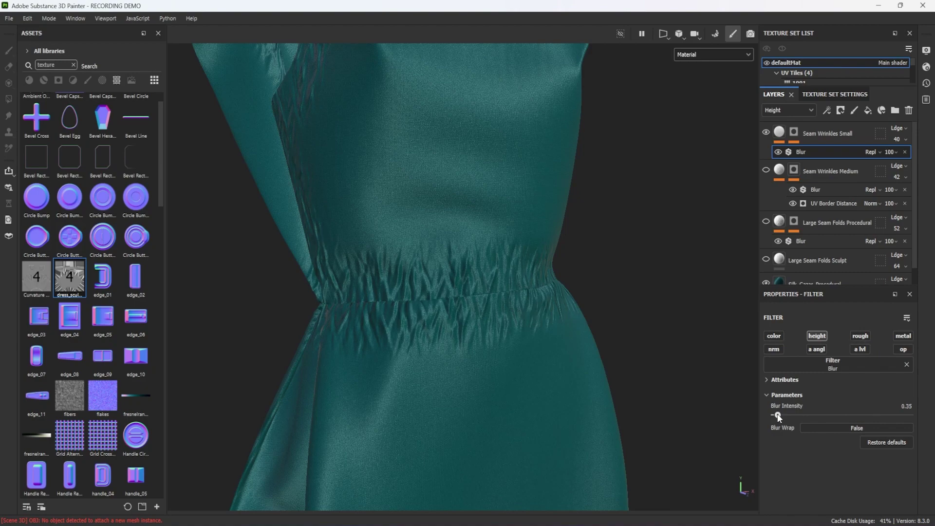
{"action": "mouse_move", "coordinate": [620, 375]}
{"action": "left_mouse_down", "text": "alt"}
{"action": "mouse_move", "coordinate": [486, 369]}
{"action": "mouse_move", "coordinate": [636, 375]}
{"action": "mouse_move", "coordinate": [621, 375]}
{"action": "left_mouse_up", "text": "alt"}
- Paste the UV Border Distance mask into Seam Wrinkles Small
{"action": "key", "text": "ctrl+v"}
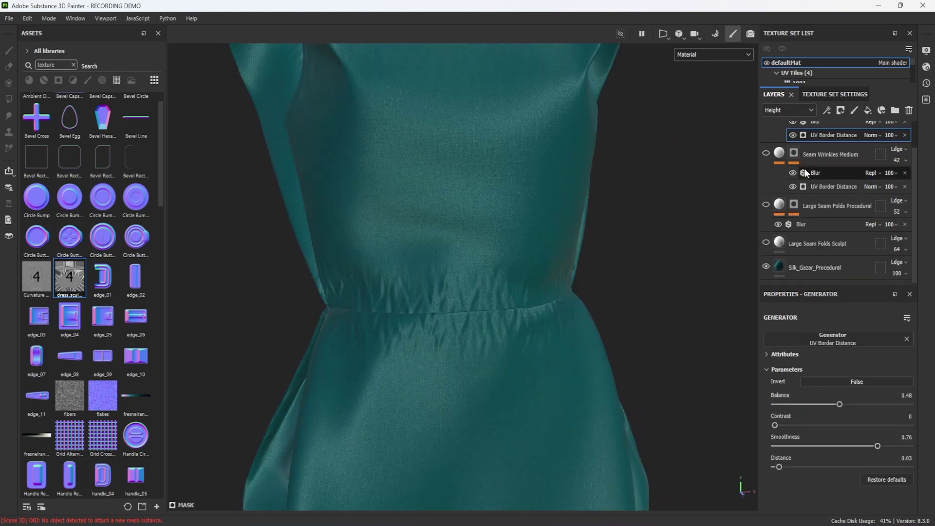
{"action": "scroll", "coordinate": [804, 173], "scroll_direction": "up", "scroll_amount": 1}
{"action": "left_click_drag", "start_coordinate": [846, 287], "coordinate": [845, 347]}
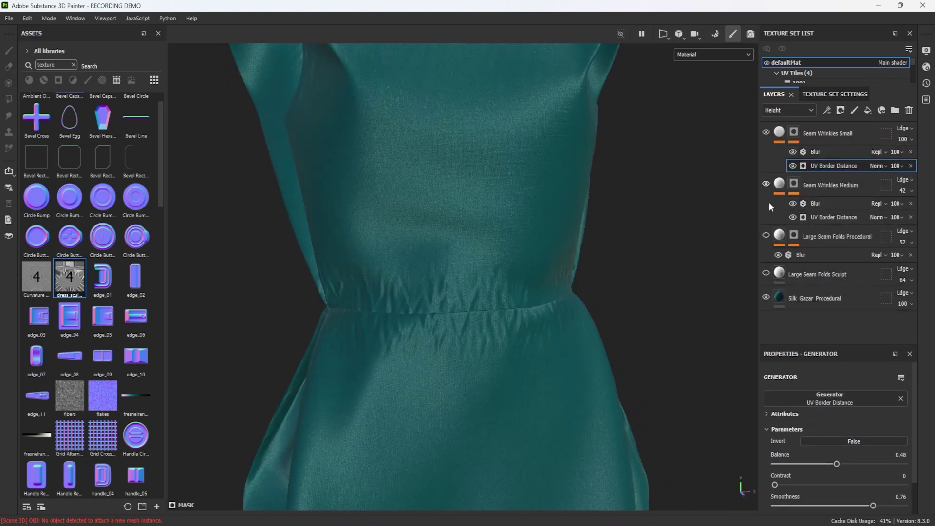
- Set Seam Wrinkles Medium opacity to 21 and Seam Wrinkles Small opacity to 18
{"action": "left_click", "coordinate": [765, 184]}
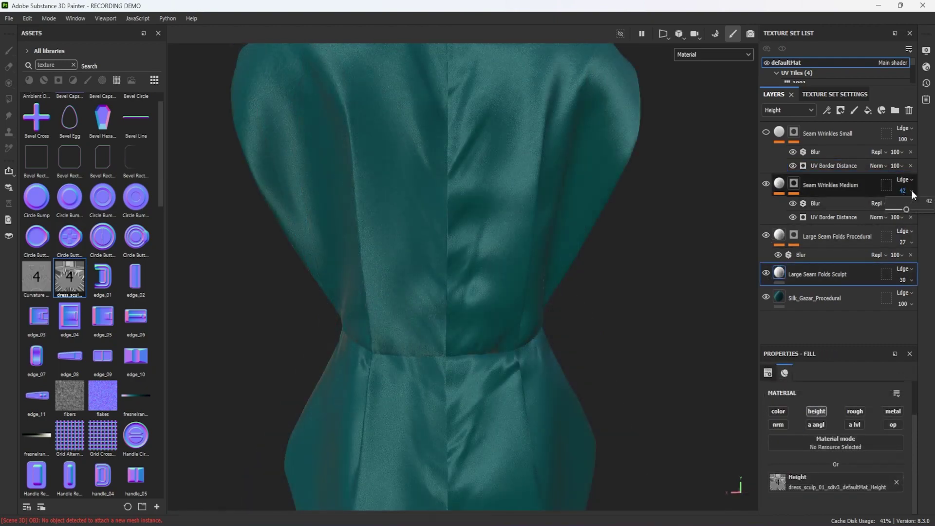
{"action": "left_click", "coordinate": [911, 191]}
{"action": "left_click_drag", "start_coordinate": [904, 209], "coordinate": [898, 217]}
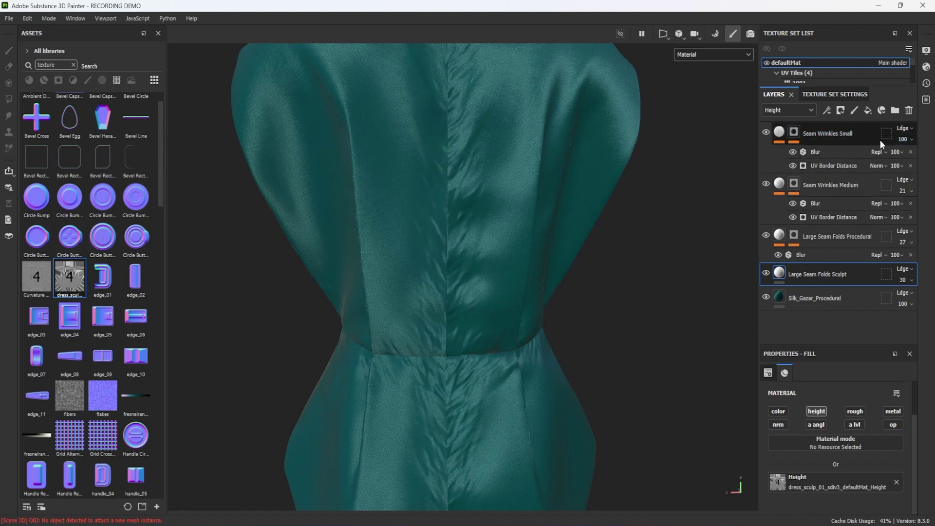
{"action": "left_click", "coordinate": [911, 139]}
{"action": "left_click_drag", "start_coordinate": [929, 159], "coordinate": [897, 166]}
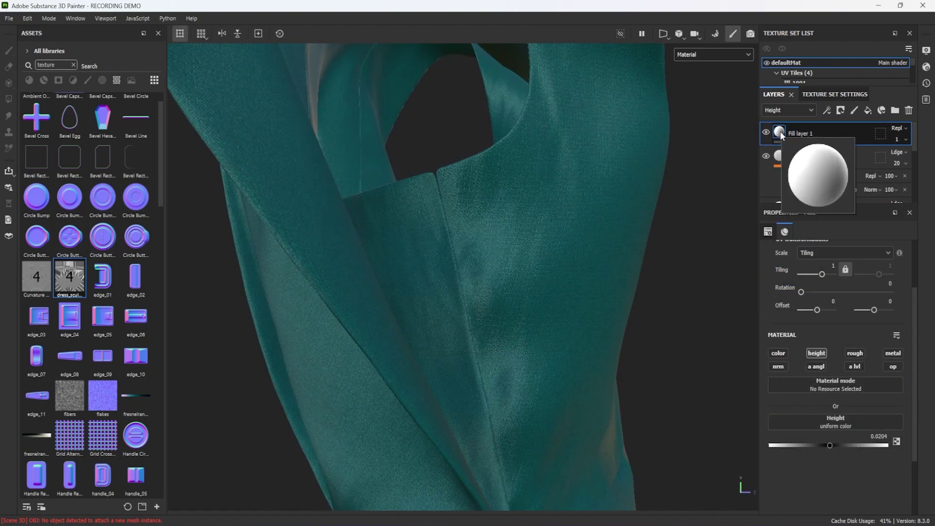
- Give Fill layer 1 a black mask with a UV Border Distance generator
{"action": "right_click", "coordinate": [779, 130]}
{"action": "left_click", "coordinate": [865, 150]}
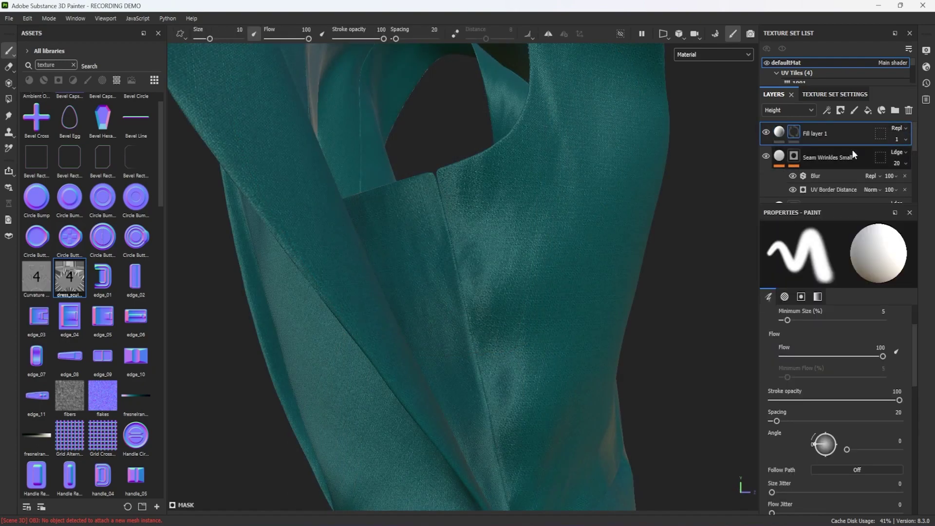
{"action": "right_click", "coordinate": [796, 130]}
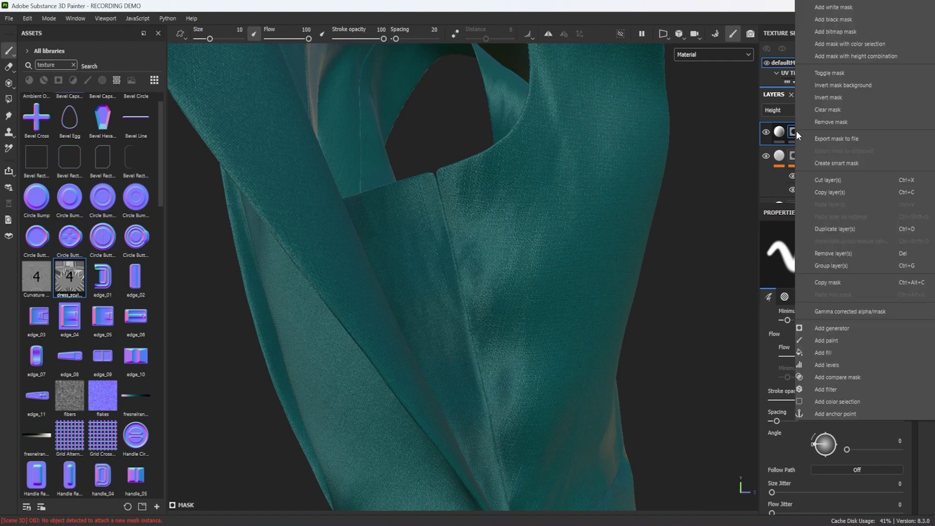
{"action": "left_click", "coordinate": [861, 328]}
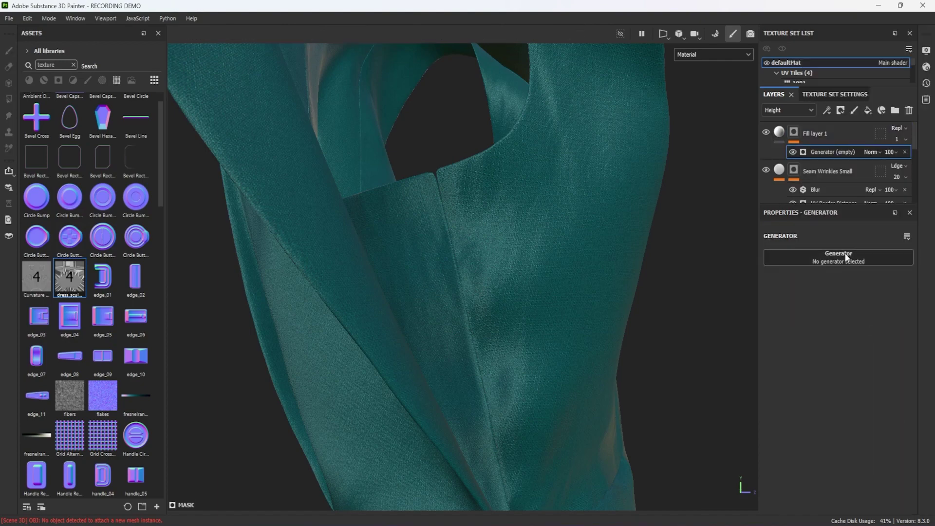
{"action": "left_click", "coordinate": [845, 252]}
{"action": "left_click", "coordinate": [834, 336]}
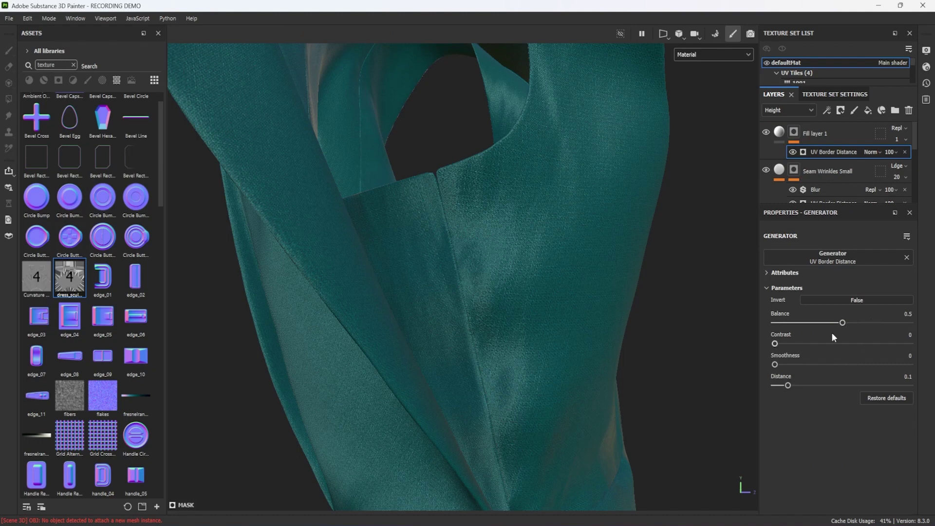
- Preview the mask in colour and tune the generator into a thin edge trim, balance 0.06
{"action": "left_click", "coordinate": [779, 133]}
{"action": "left_click", "coordinate": [777, 353]}
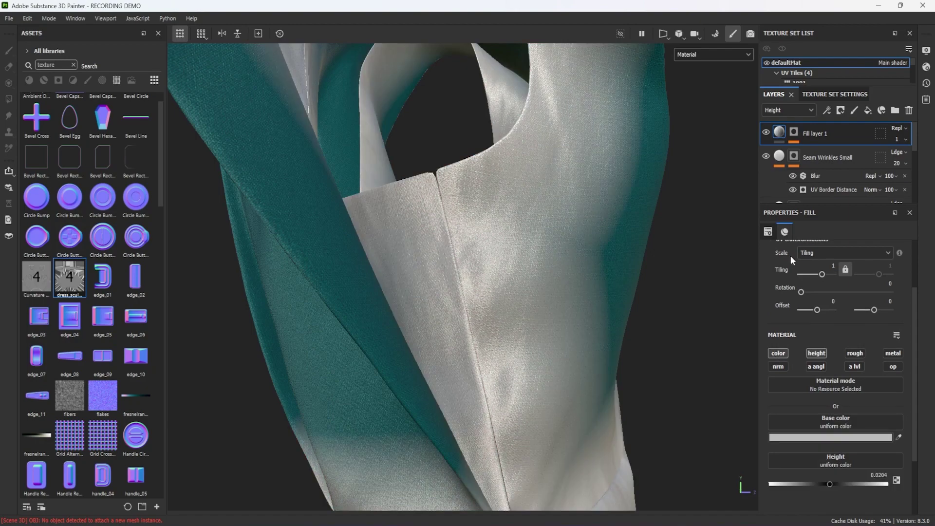
{"action": "scroll", "coordinate": [578, 280], "scroll_direction": "up", "scroll_amount": 5}
{"action": "scroll", "coordinate": [519, 242], "scroll_direction": "down", "scroll_amount": 5}
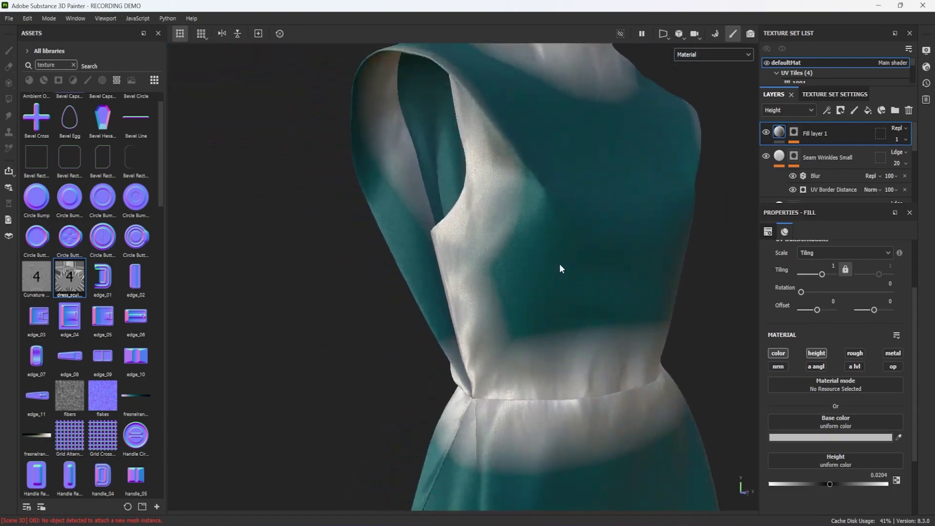
{"action": "left_click", "coordinate": [794, 132]}
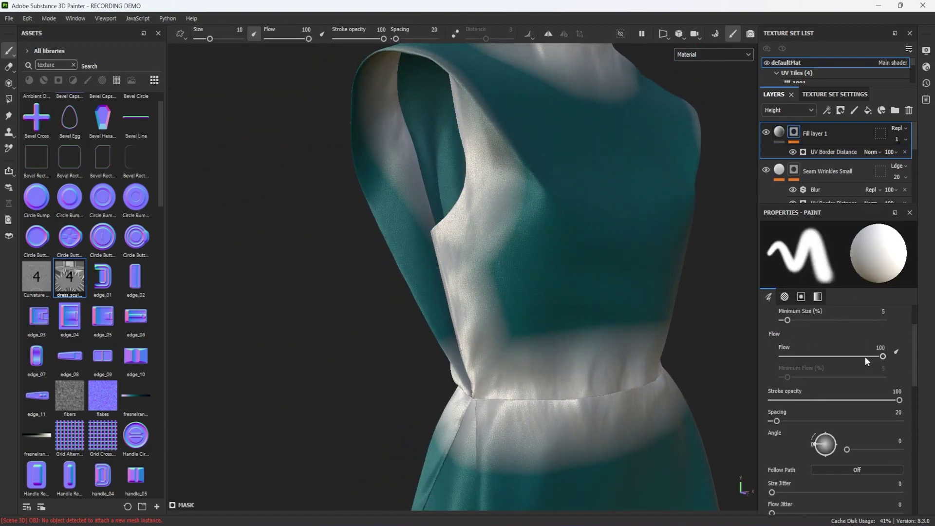
{"action": "left_click", "coordinate": [831, 148]}
{"action": "left_click_drag", "start_coordinate": [842, 322], "coordinate": [909, 343]}
{"action": "left_click_drag", "start_coordinate": [798, 322], "coordinate": [784, 324]}
{"action": "left_click_drag", "start_coordinate": [419, 317], "coordinate": [682, 220], "text": "alt"}
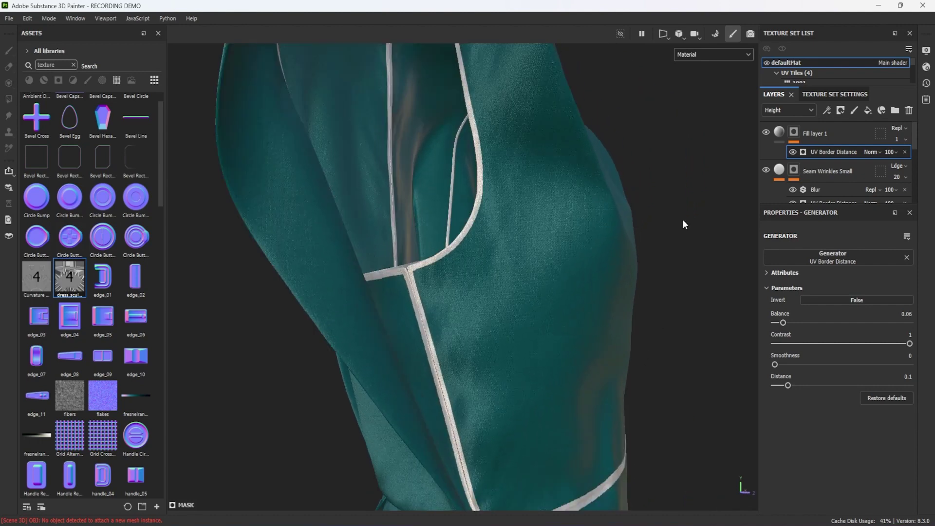
- Turn Fill layer 1's colour channel back off and set its opacity to 19
{"action": "left_click", "coordinate": [782, 134]}
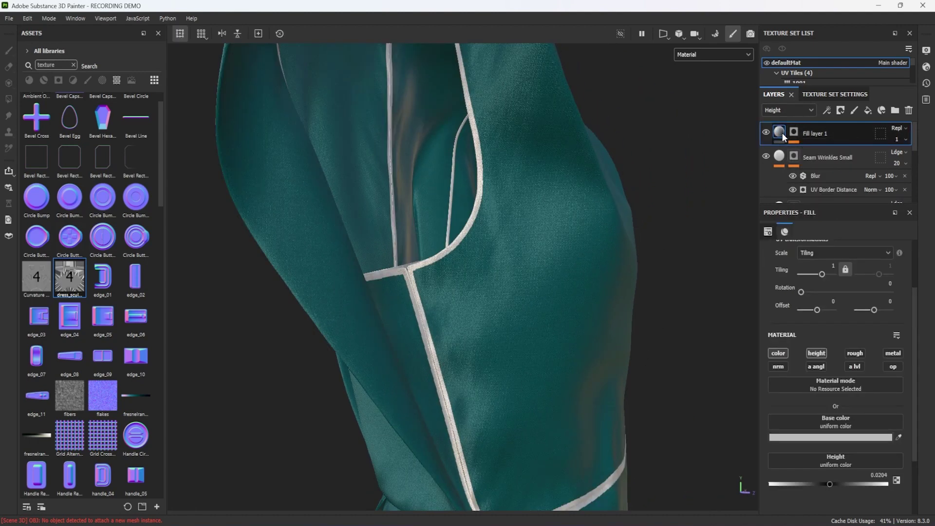
{"action": "left_click", "coordinate": [778, 353]}
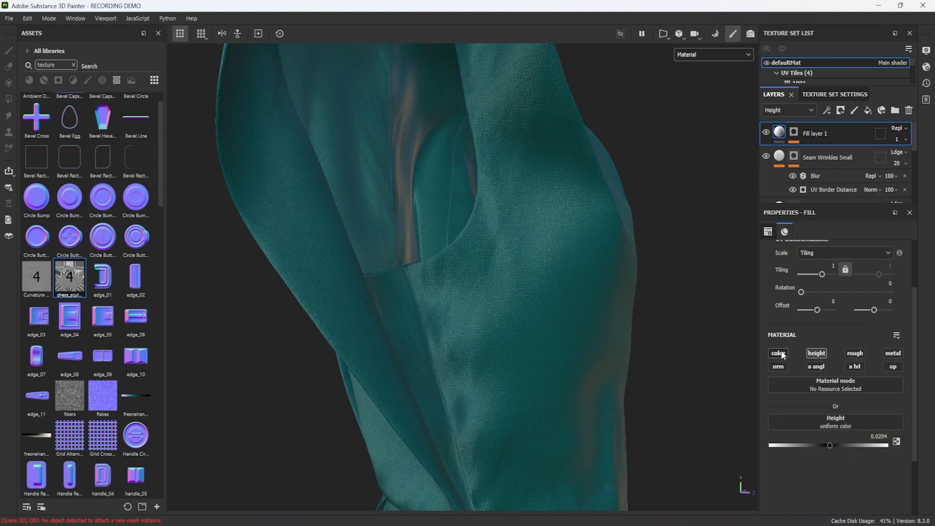
{"action": "left_click", "coordinate": [896, 140]}
{"action": "left_click", "coordinate": [899, 157]}
{"action": "mouse_move", "coordinate": [899, 157]}
{"action": "left_mouse_down"}
{"action": "mouse_move", "coordinate": [913, 158]}
{"action": "mouse_move", "coordinate": [893, 161]}
{"action": "left_mouse_up"}
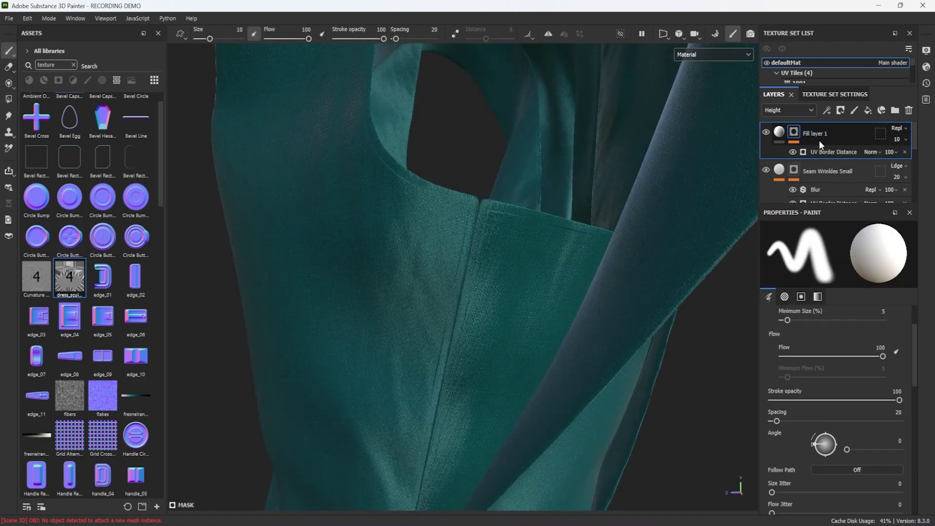
- Add a Blur filter above the edge generator with intensity 0.06
{"action": "left_click", "coordinate": [826, 150]}
{"action": "right_click", "coordinate": [825, 151]}
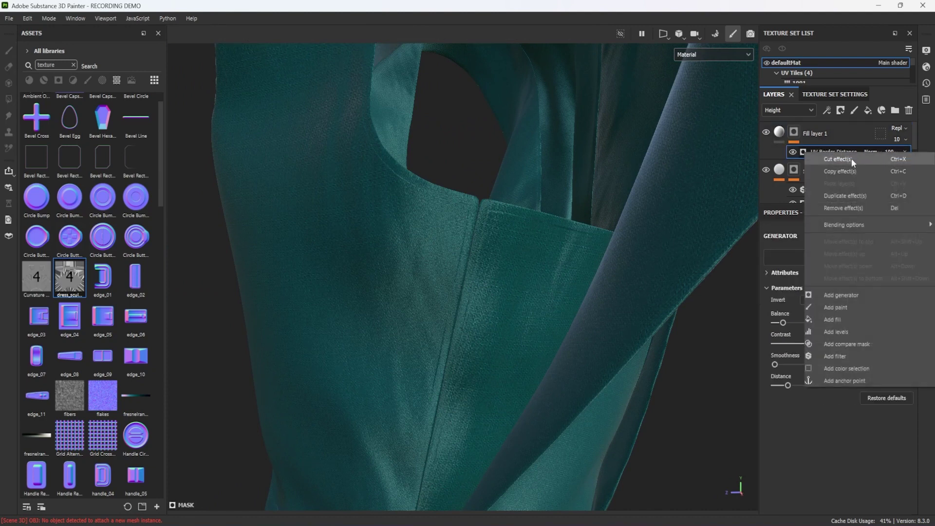
{"action": "left_click", "coordinate": [862, 356]}
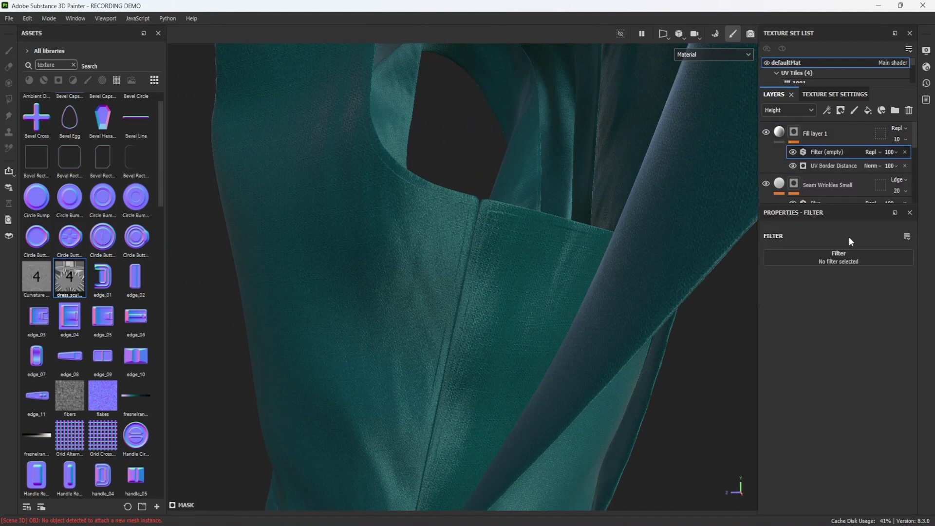
{"action": "left_click", "coordinate": [844, 258]}
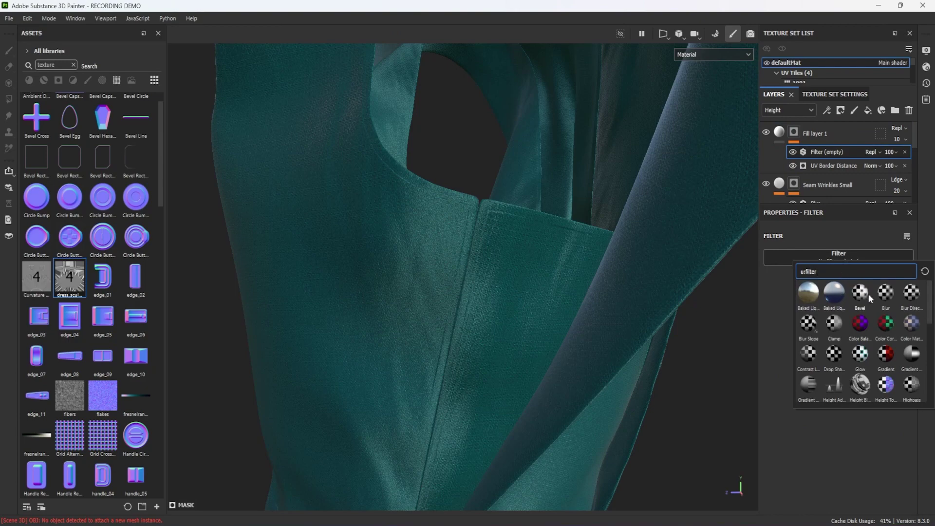
{"action": "left_click", "coordinate": [884, 293]}
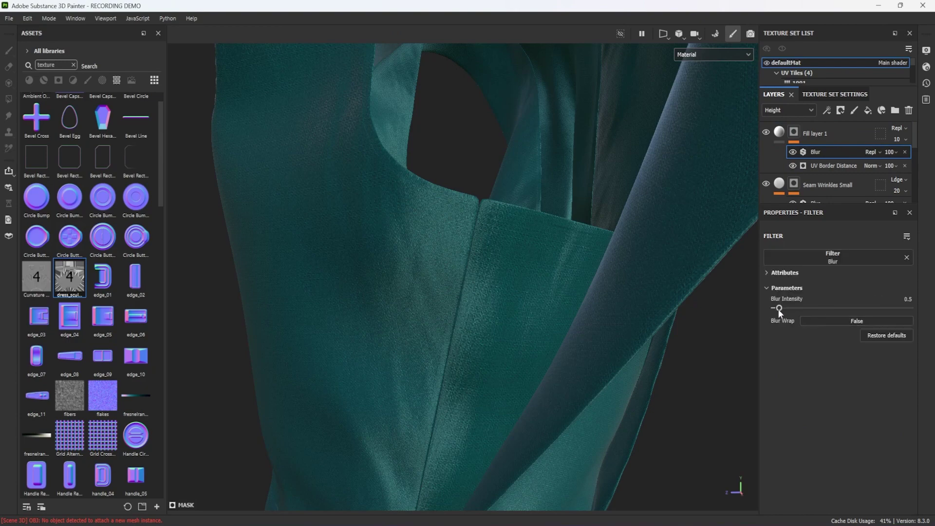
{"action": "left_click_drag", "start_coordinate": [774, 310], "coordinate": [775, 309]}
- Frame the whole dress and begin renaming Fill layer 1 to Seam Flattening
{"action": "left_click_drag", "start_coordinate": [428, 278], "coordinate": [503, 294], "text": "alt"}
{"action": "key", "text": "f"}
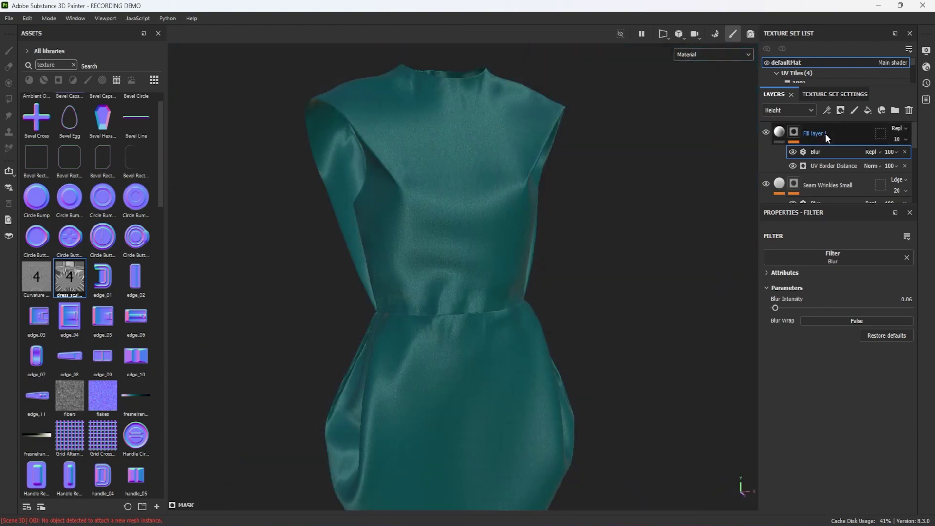
{"action": "double_click", "coordinate": [824, 133]}
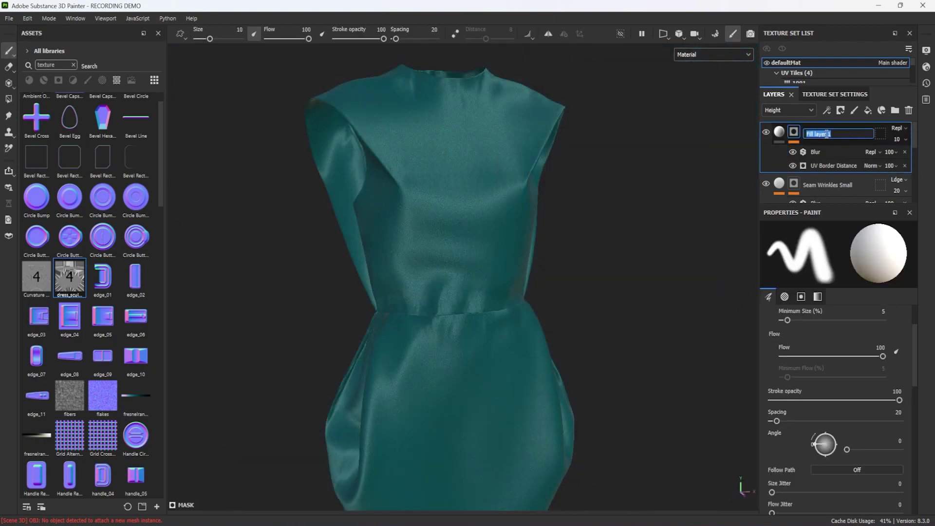
{"action": "type", "text": "Seam Flattening"}
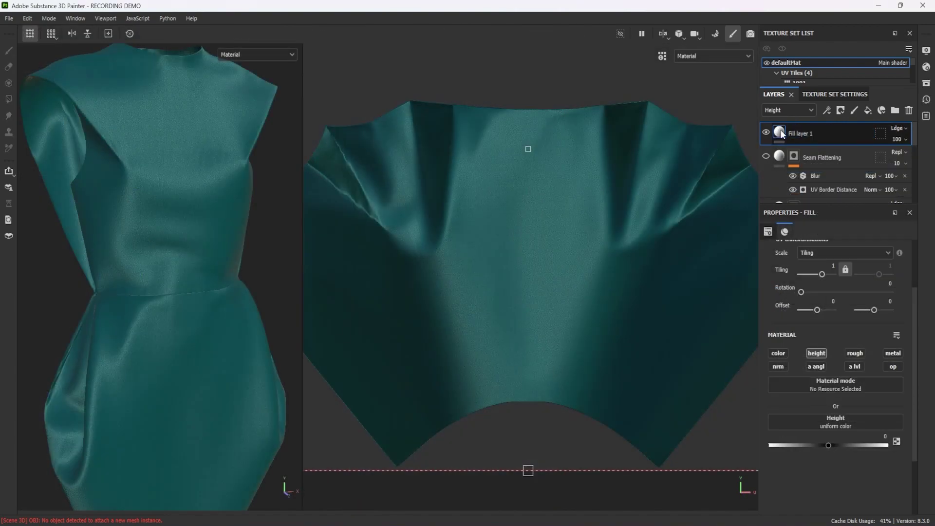
- Add an Inflate Shrinkwrap generator to the new fill layer, set to Shrinkwrap mode
{"action": "right_click", "coordinate": [781, 130]}
{"action": "left_click", "coordinate": [834, 368]}
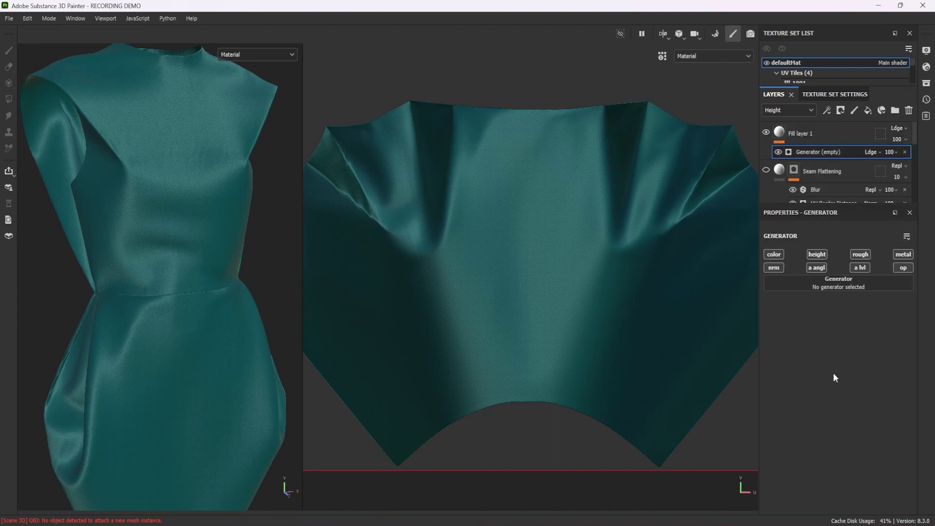
{"action": "left_click", "coordinate": [833, 285]}
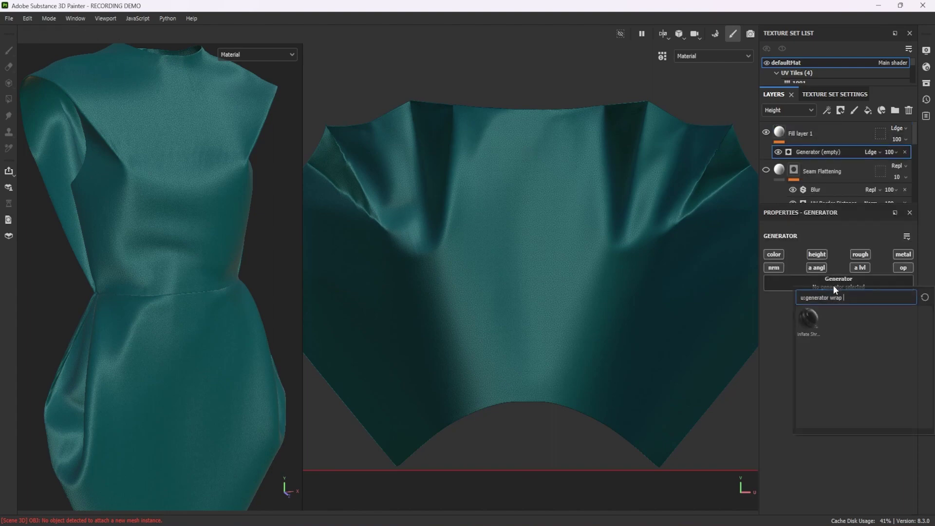
{"action": "left_click", "coordinate": [809, 318]}
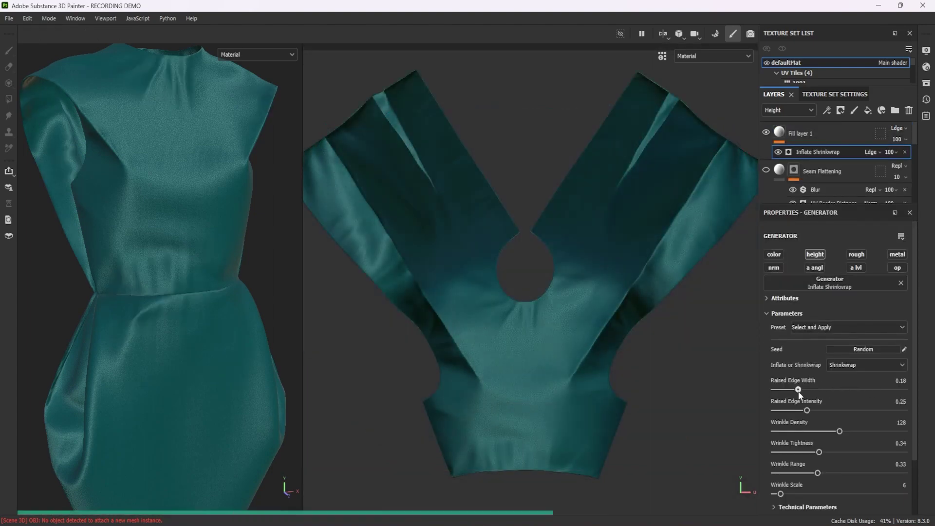
{"action": "left_click", "coordinate": [869, 365]}
{"action": "left_click", "coordinate": [858, 385]}
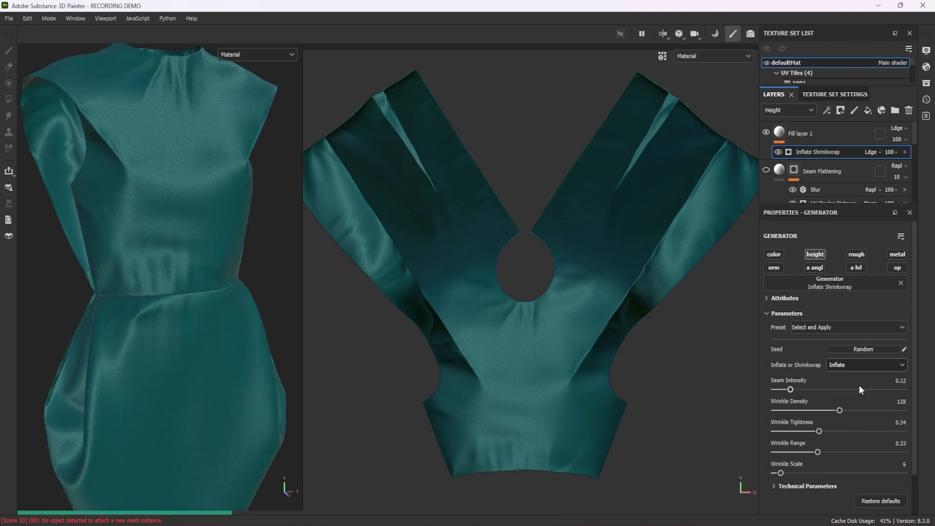
{"action": "left_click", "coordinate": [869, 366]}
{"action": "left_click", "coordinate": [861, 386]}
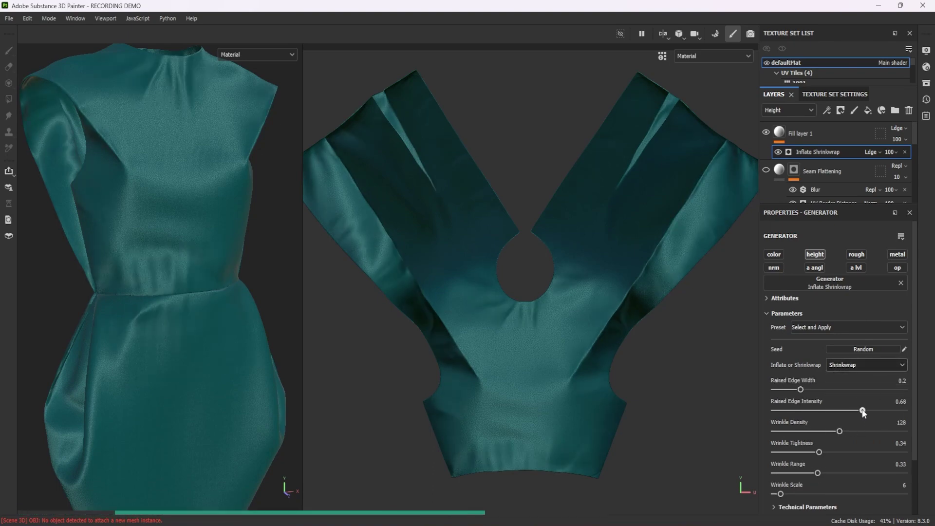
- Lower Raised Edge Intensity to 0.31, raise Wrinkle Density to 190, and enlarge Wrinkle Scale
{"action": "left_click_drag", "start_coordinate": [830, 410], "coordinate": [870, 430]}
{"action": "mouse_move", "coordinate": [818, 452]}
{"action": "left_mouse_down"}
{"action": "mouse_move", "coordinate": [852, 452]}
{"action": "mouse_move", "coordinate": [800, 453]}
{"action": "left_mouse_up"}
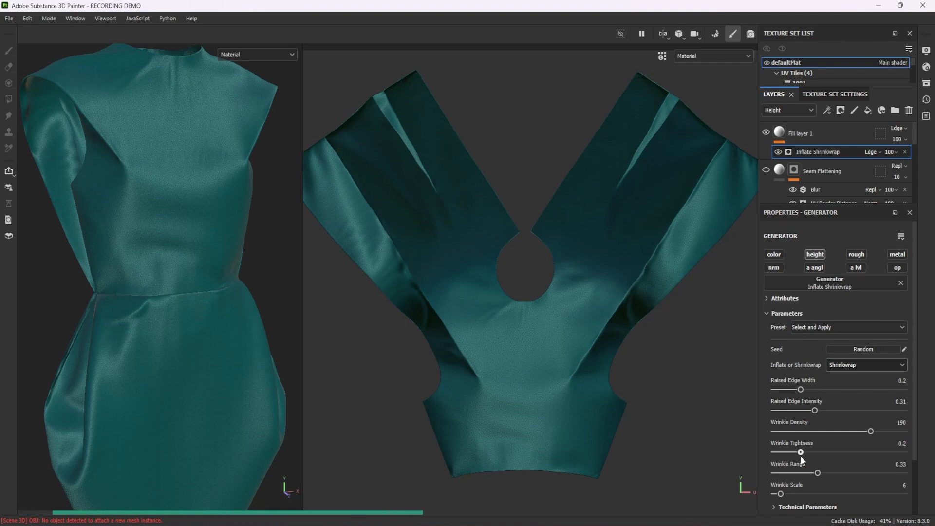
{"action": "scroll", "coordinate": [915, 454], "scroll_direction": "down", "scroll_amount": 1}
{"action": "scroll", "coordinate": [915, 454], "scroll_direction": "down", "scroll_amount": 1}
{"action": "left_click_drag", "start_coordinate": [780, 438], "coordinate": [826, 439]}
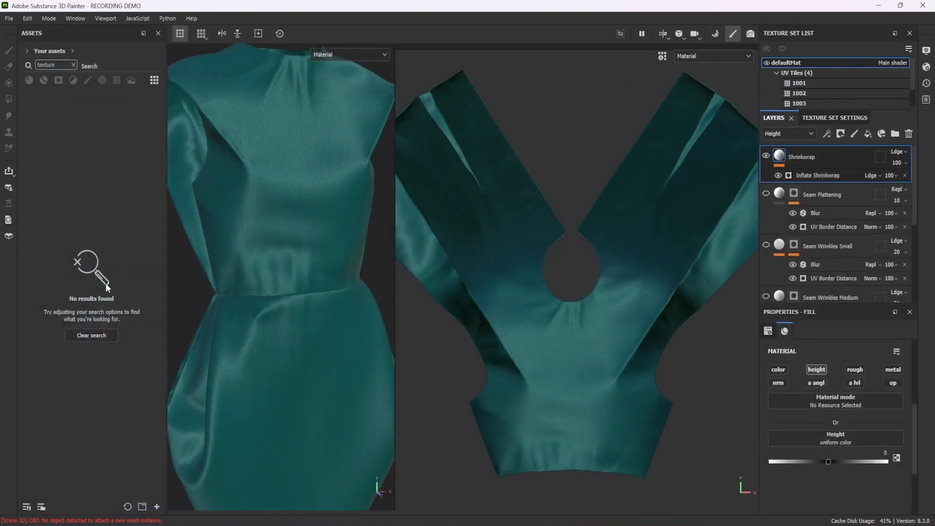
- Clear the asset search and queue AdobeStock_108926699 for import with usage set to texture
{"action": "left_click", "coordinate": [74, 65]}
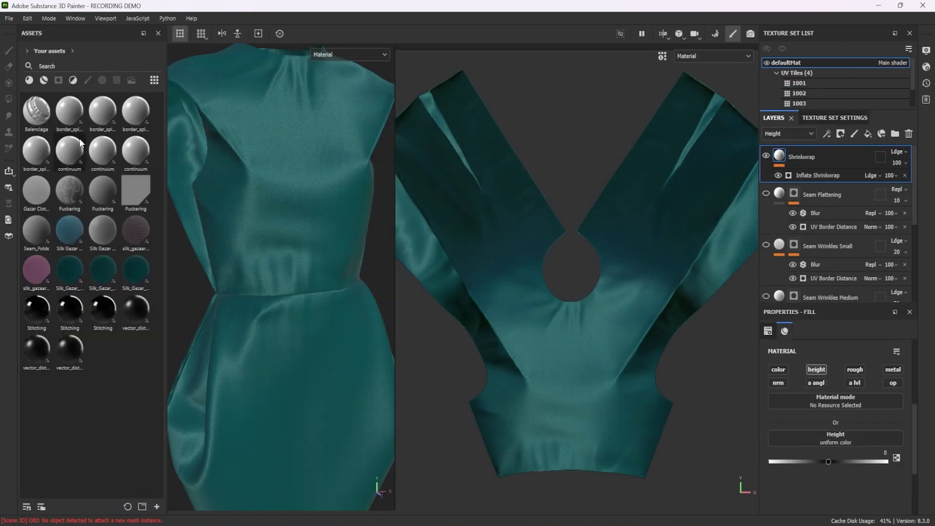
{"action": "left_click", "coordinate": [157, 507]}
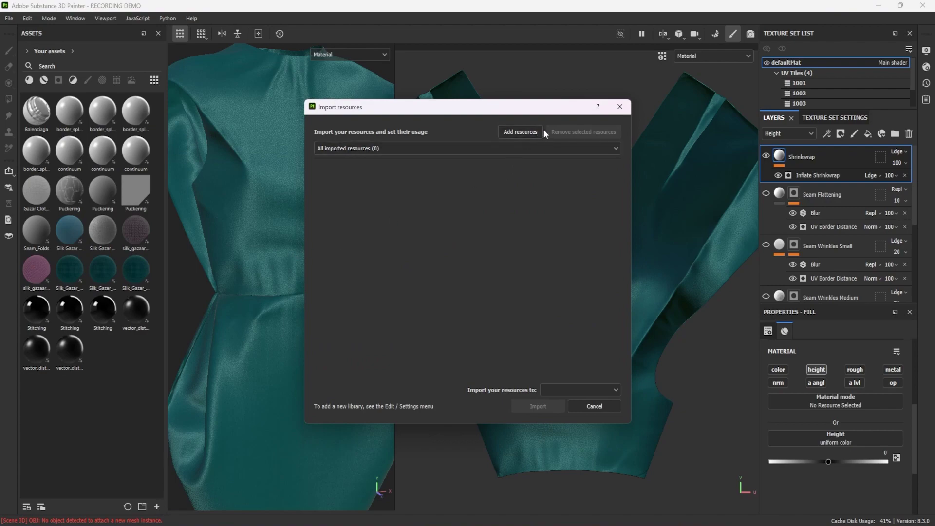
{"action": "left_click", "coordinate": [520, 132]}
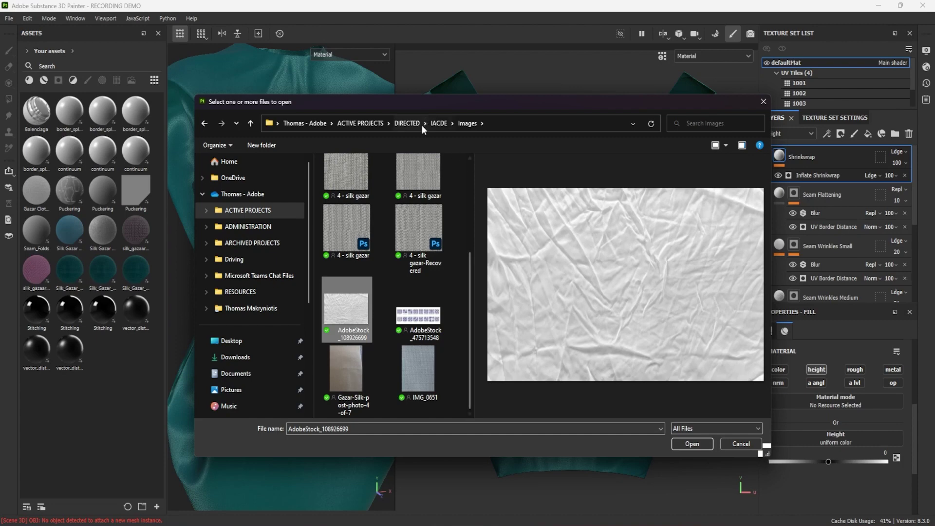
{"action": "left_click", "coordinate": [691, 443]}
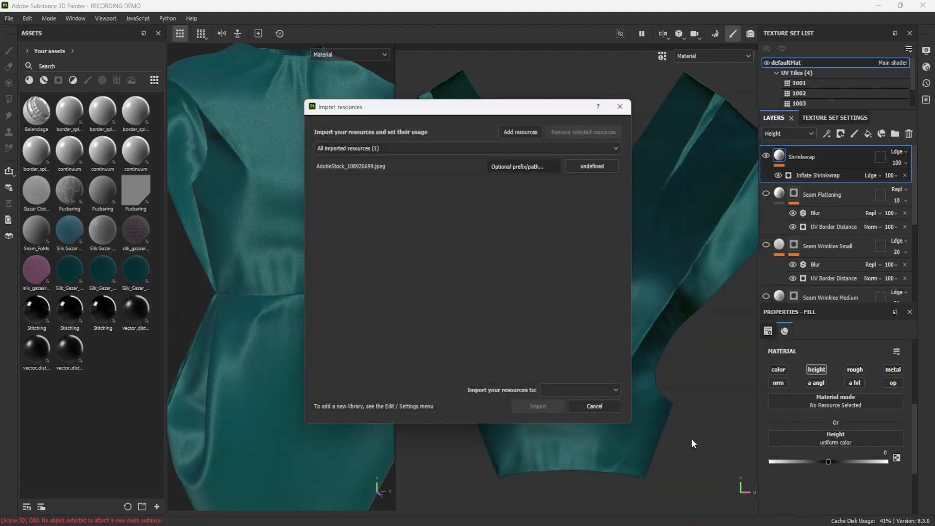
{"action": "left_click", "coordinate": [593, 166]}
{"action": "left_click", "coordinate": [615, 212]}
{"action": "left_click", "coordinate": [583, 389]}
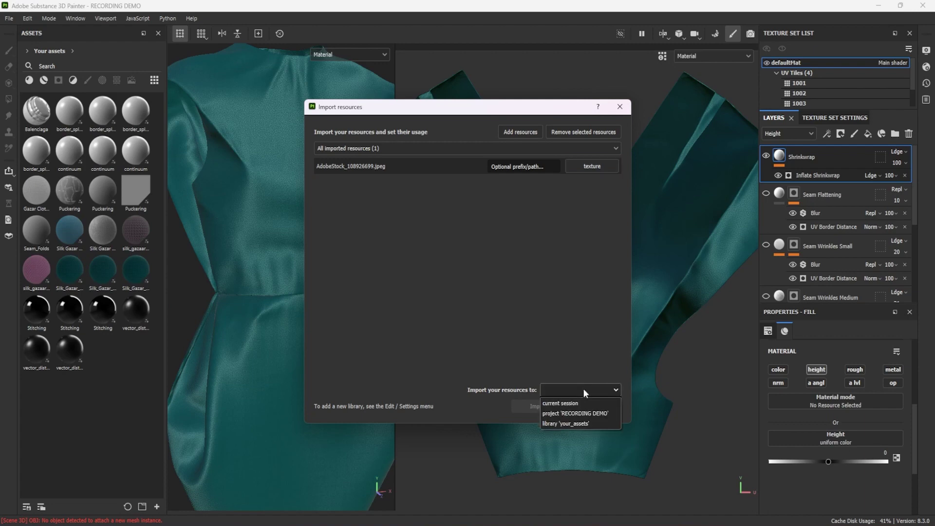
- Import the image into the RECORDING DEMO project and use it as height-only input on a new fill layer
{"action": "left_click", "coordinate": [576, 410]}
{"action": "left_click", "coordinate": [538, 406]}
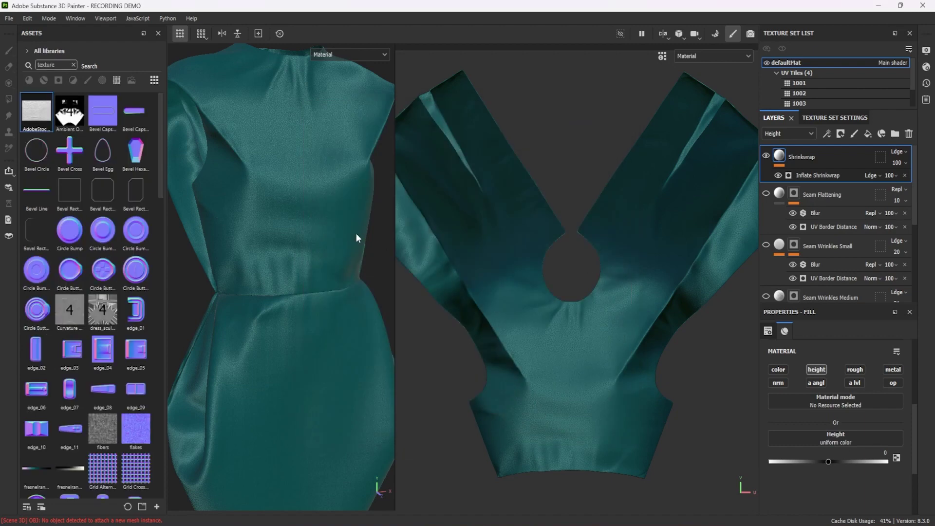
{"action": "left_click", "coordinate": [867, 133]}
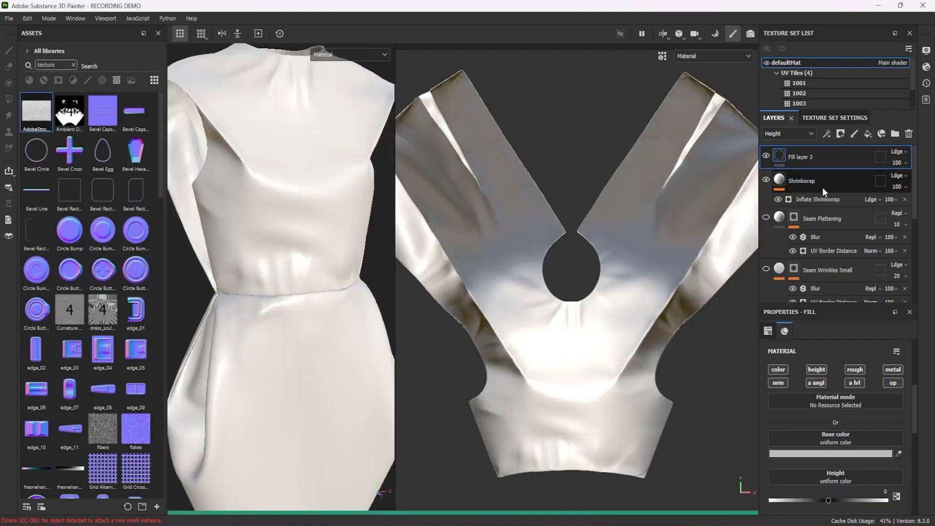
{"action": "left_click", "coordinate": [778, 369]}
{"action": "left_click", "coordinate": [854, 369]}
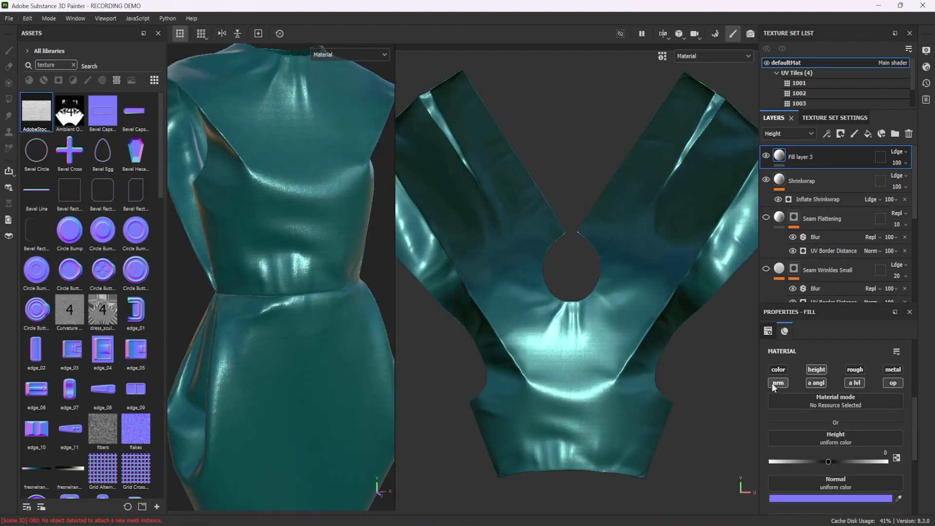
{"action": "left_click", "coordinate": [778, 382]}
{"action": "left_click_drag", "start_coordinate": [448, 216], "coordinate": [844, 437]}
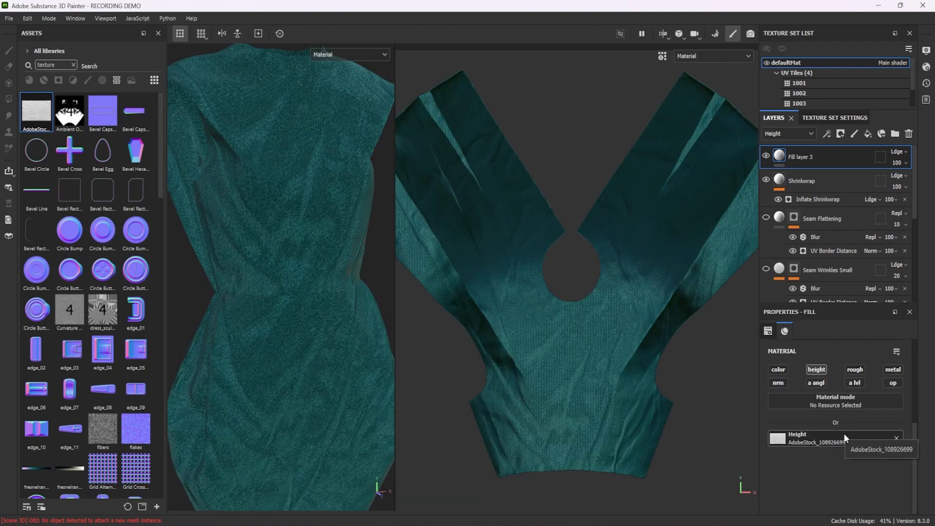
- Shift and shrink the crumple texture's UV placement to about 0.26 tiling
{"action": "left_click", "coordinate": [158, 33]}
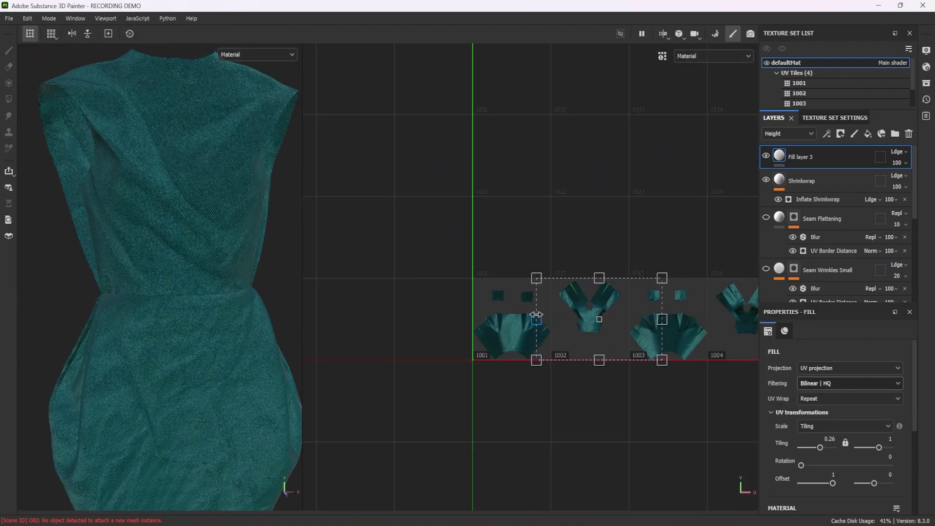
{"action": "left_click_drag", "start_coordinate": [536, 315], "coordinate": [562, 301]}
{"action": "scroll", "coordinate": [561, 302], "scroll_direction": "down", "scroll_amount": 1}
{"action": "scroll", "coordinate": [167, 277], "scroll_direction": "up", "scroll_amount": 5}
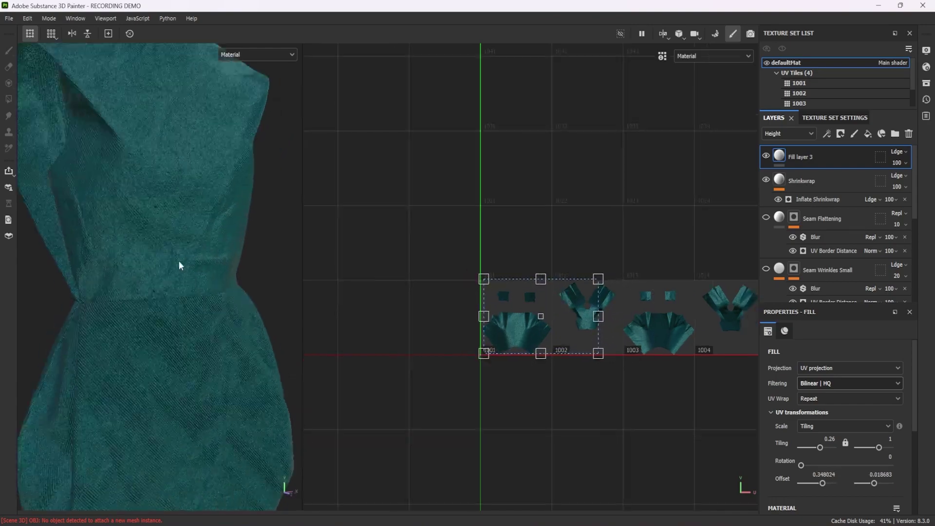
{"action": "left_click_drag", "start_coordinate": [598, 278], "coordinate": [558, 300]}
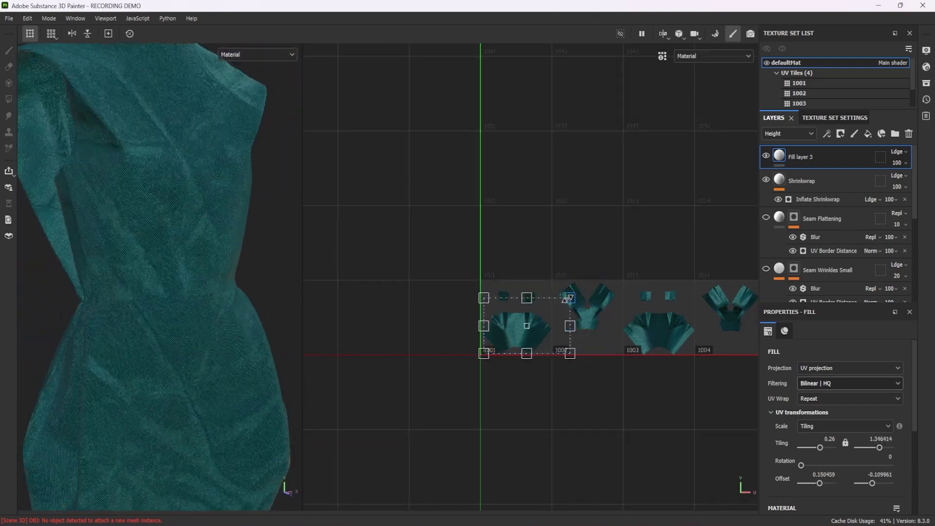
- Add a Blur filter to Fill layer 3
{"action": "right_click", "coordinate": [816, 152]}
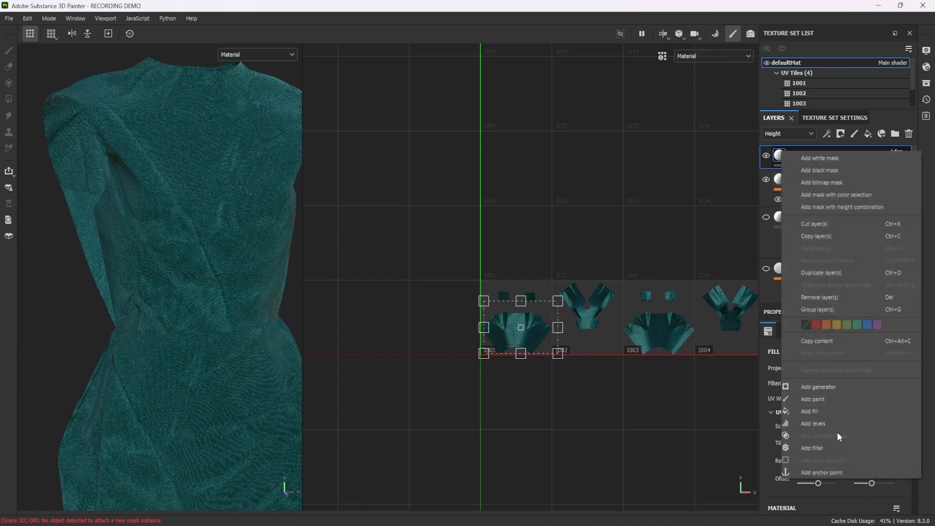
{"action": "left_click", "coordinate": [839, 447]}
{"action": "left_click", "coordinate": [838, 384]}
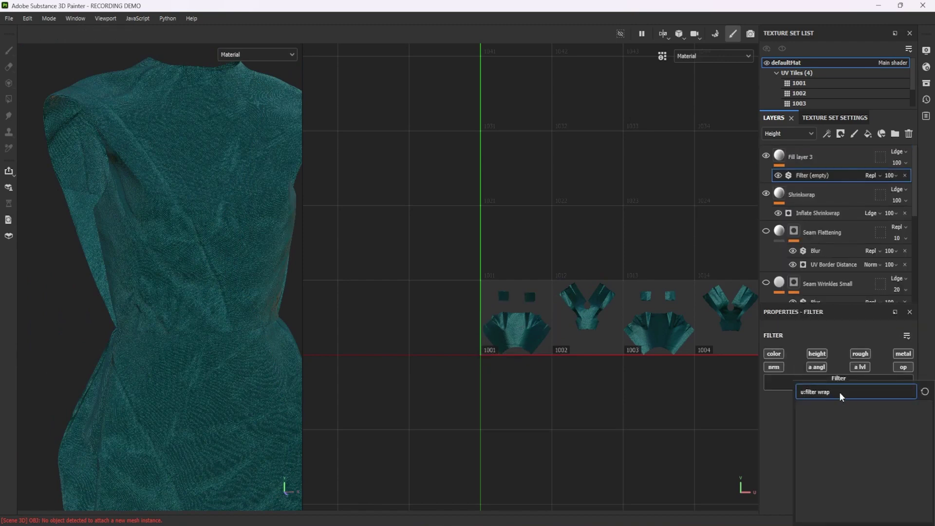
{"action": "key", "text": "BackSpace"}
{"action": "key", "text": "BackSpace"}
{"action": "key", "text": "BackSpace"}
{"action": "key", "text": "BackSpace"}
{"action": "key", "text": "BackSpace"}
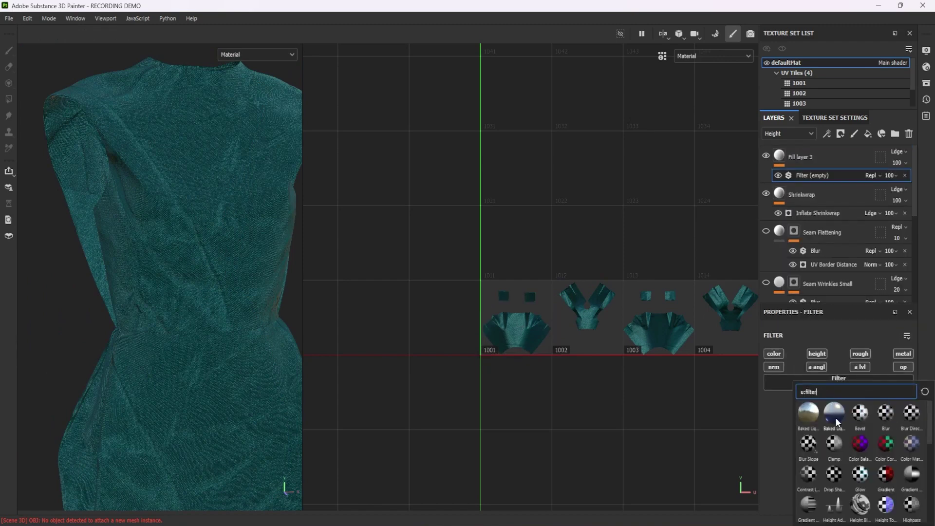
{"action": "left_click", "coordinate": [888, 413]}
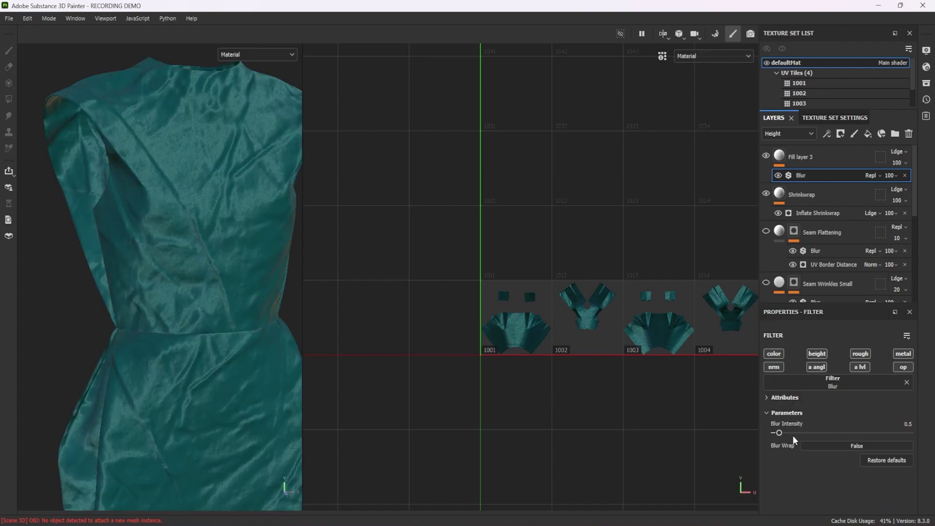
- Lower Fill layer 3's opacity to 18 and enlarge the 3D view of the dress
{"action": "left_click", "coordinate": [906, 161]}
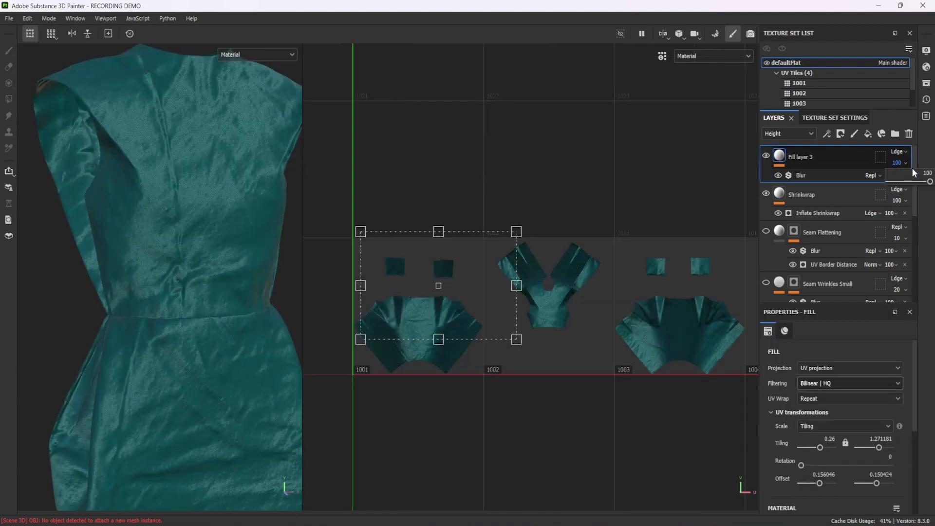
{"action": "left_click_drag", "start_coordinate": [907, 163], "coordinate": [893, 183]}
{"action": "left_click_drag", "start_coordinate": [263, 233], "coordinate": [217, 233], "text": "alt"}
{"action": "right_click_drag", "start_coordinate": [218, 233], "coordinate": [288, 286], "text": "alt"}
{"action": "left_click_drag", "start_coordinate": [301, 273], "coordinate": [474, 279]}
{"action": "mouse_move", "coordinate": [474, 279]}
{"action": "right_mouse_down", "text": "alt"}
{"action": "mouse_move", "coordinate": [443, 272]}
{"action": "mouse_move", "coordinate": [457, 291]}
{"action": "mouse_move", "coordinate": [467, 273]}
{"action": "right_mouse_up", "text": "alt"}
{"action": "left_click_drag", "start_coordinate": [467, 274], "coordinate": [470, 250], "text": "alt"}
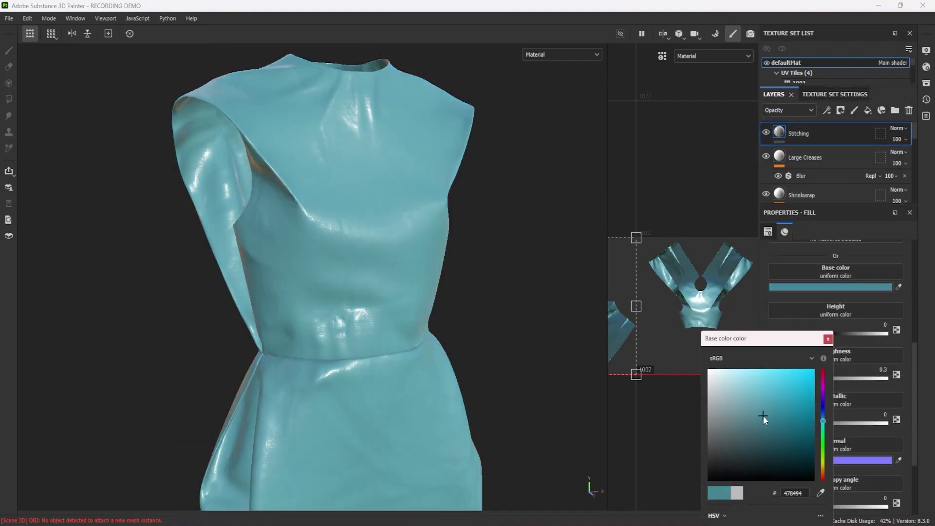
- Give the Stitching layer a darker teal base colour, height 1 and roughness about 0.83
{"action": "left_click", "coordinate": [827, 338]}
{"action": "left_click_drag", "start_coordinate": [829, 334], "coordinate": [890, 332]}
{"action": "left_click_drag", "start_coordinate": [808, 380], "coordinate": [893, 378]}
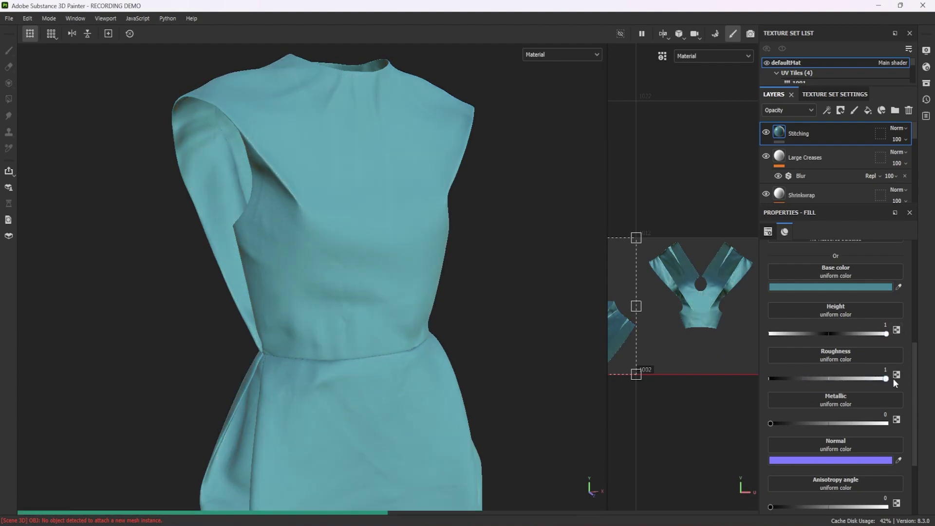
{"action": "left_click_drag", "start_coordinate": [914, 429], "coordinate": [916, 341]}
- Add a black mask with a UV Border Distance generator to the Stitching layer and edit its Balance
{"action": "right_click", "coordinate": [779, 128]}
{"action": "left_click", "coordinate": [830, 138]}
{"action": "right_click", "coordinate": [794, 132]}
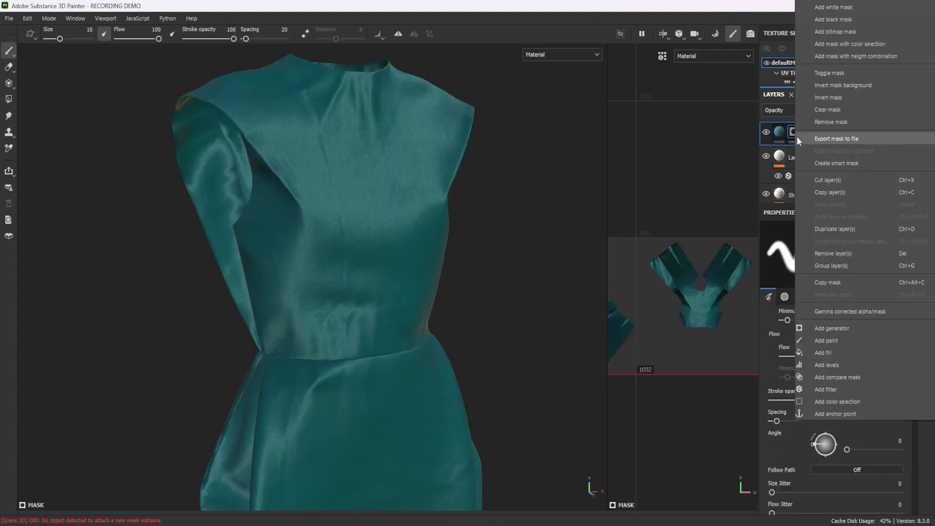
{"action": "left_click", "coordinate": [859, 327]}
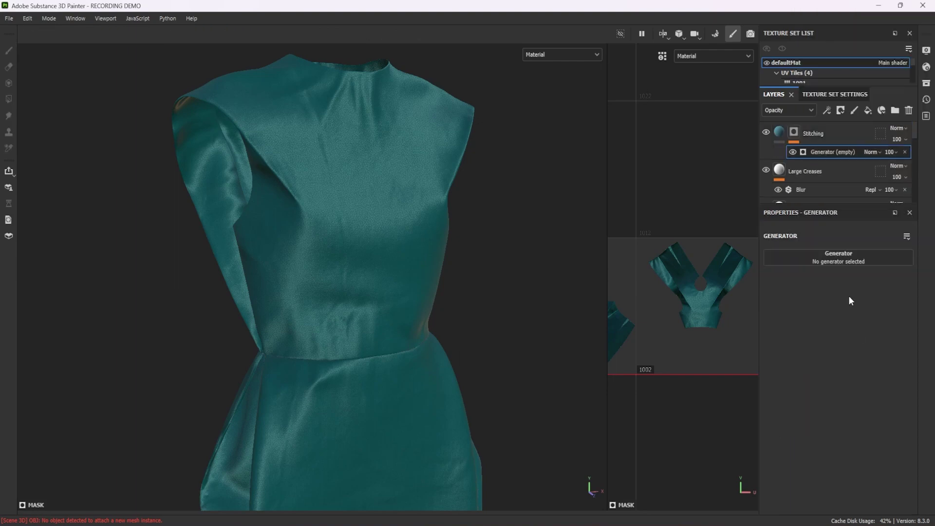
{"action": "left_click", "coordinate": [862, 259]}
{"action": "left_click", "coordinate": [837, 390]}
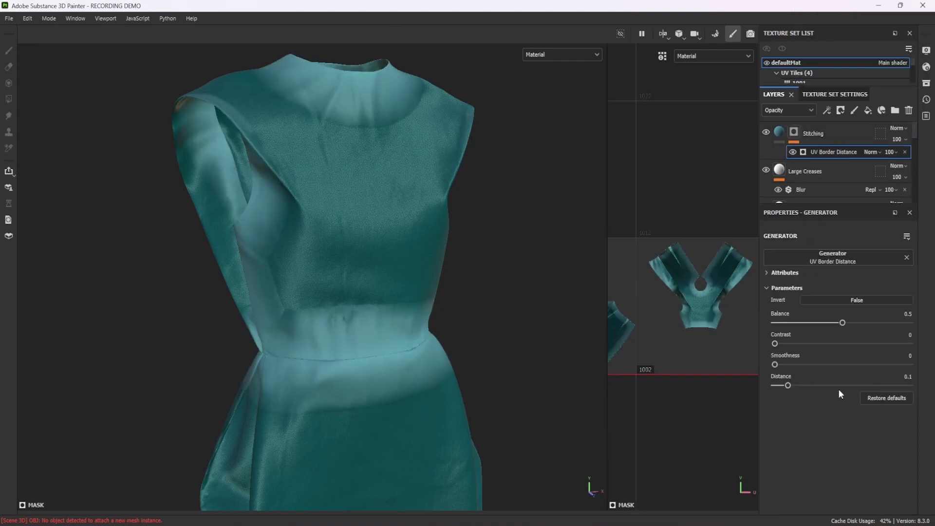
{"action": "left_click", "coordinate": [907, 314]}
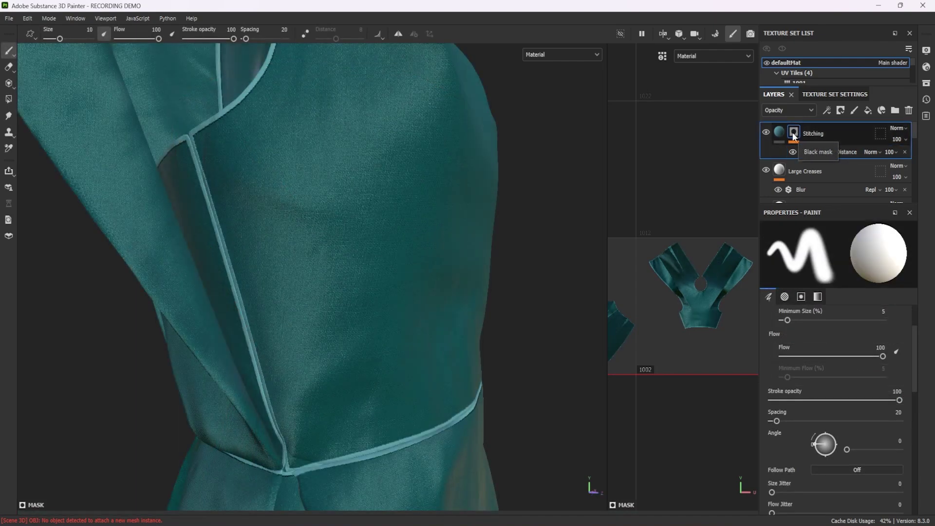
- Add a second UV Border Distance generator with Contrast 1 and Balance 0.04
{"action": "right_click", "coordinate": [793, 132]}
{"action": "left_click", "coordinate": [860, 323]}
{"action": "left_click", "coordinate": [835, 257]}
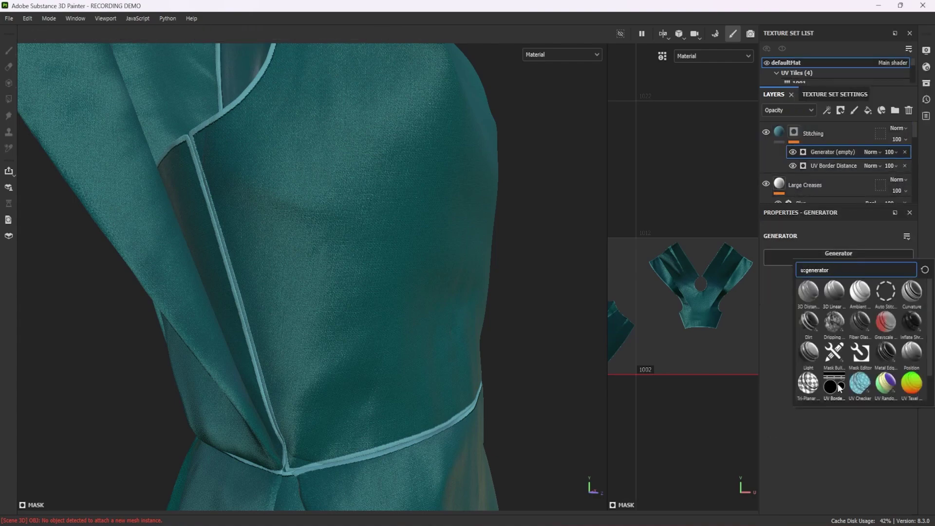
{"action": "left_click", "coordinate": [840, 373]}
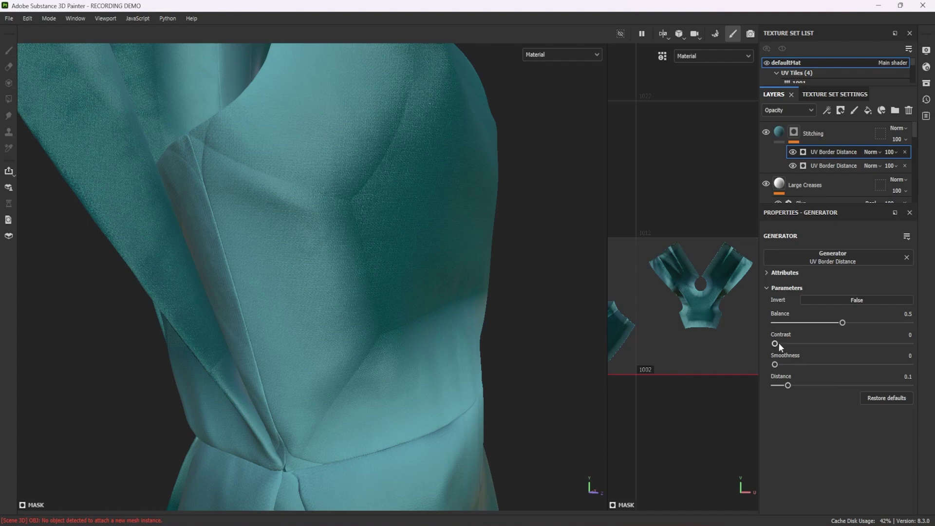
{"action": "left_click_drag", "start_coordinate": [886, 344], "coordinate": [913, 343]}
{"action": "left_click", "coordinate": [905, 314]}
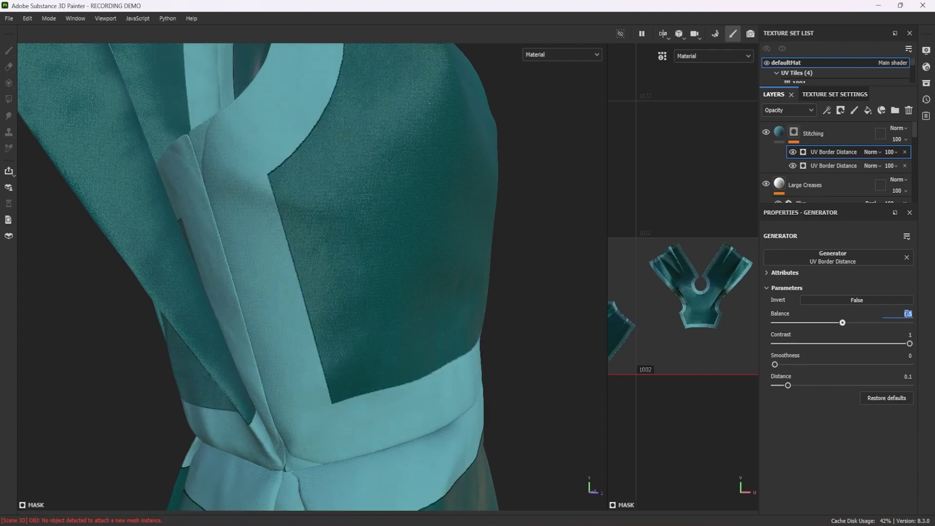
{"action": "type", "text": ".004"}
{"action": "key", "text": "Return"}
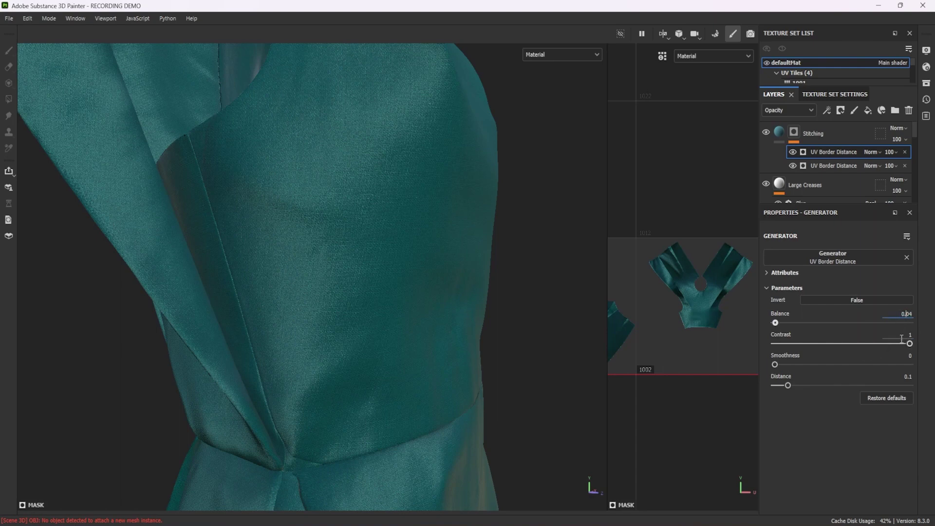
{"action": "key", "text": "Return"}
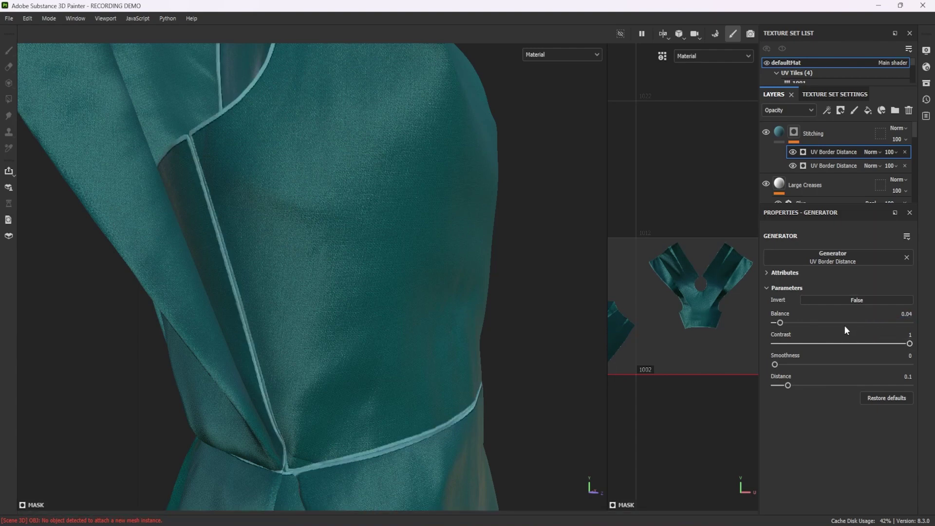
- Set the new generator's blend mode to Subtract and add a Fill effect to the Stitching mask
{"action": "left_click", "coordinate": [879, 151]}
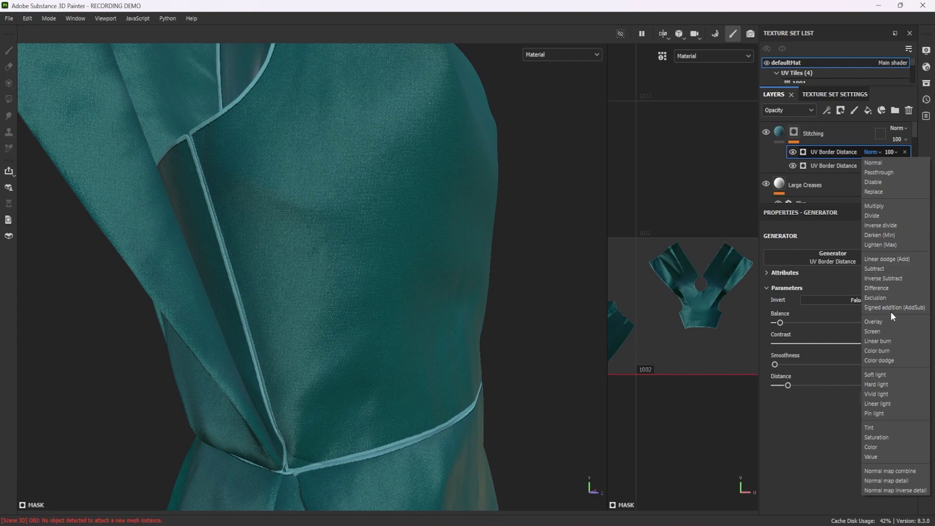
{"action": "left_click", "coordinate": [891, 268]}
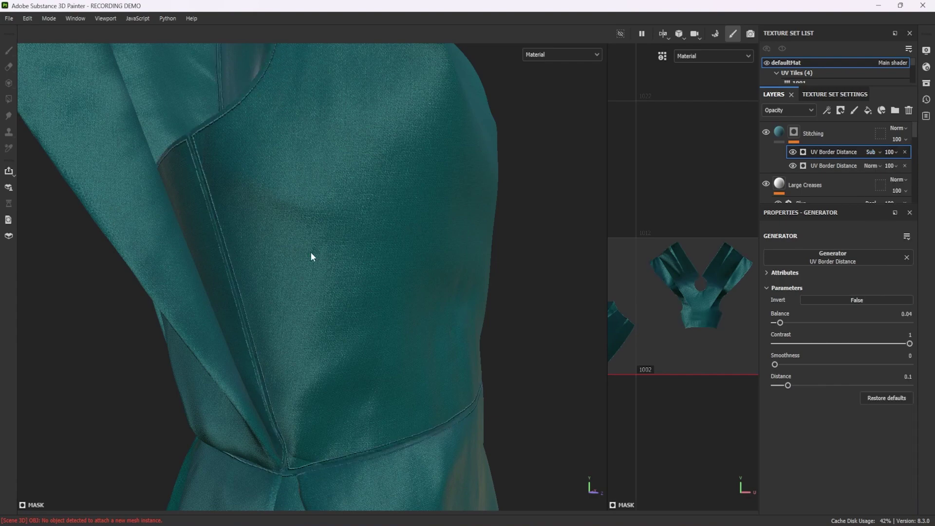
{"action": "left_click_drag", "start_coordinate": [312, 257], "coordinate": [413, 310], "text": "alt"}
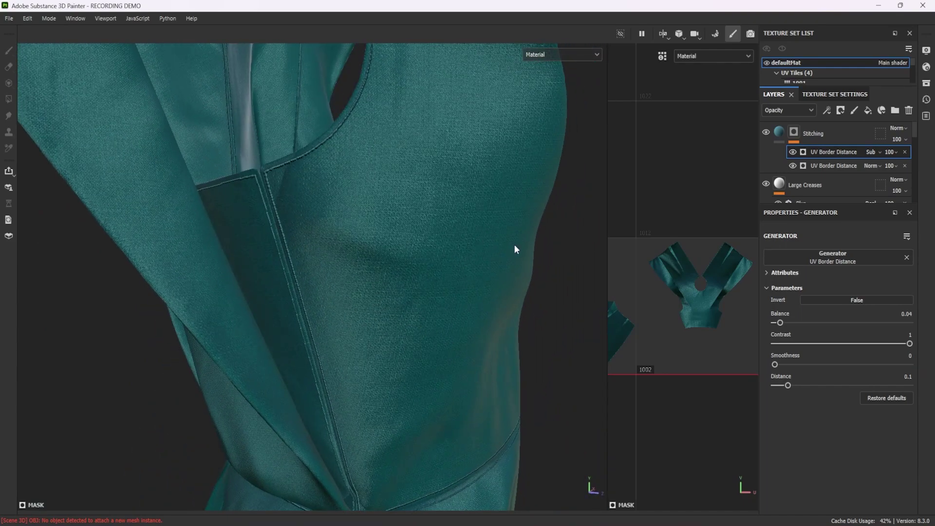
{"action": "right_click", "coordinate": [793, 132]}
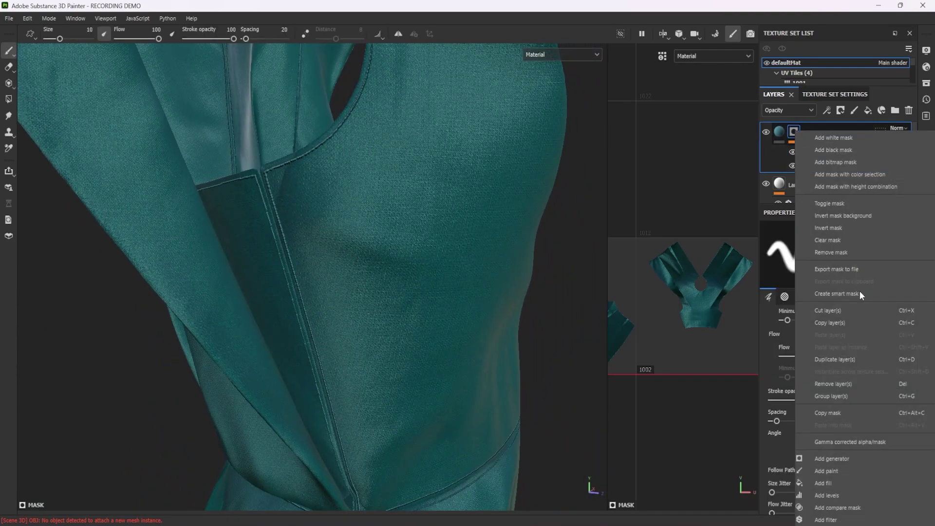
{"action": "left_click", "coordinate": [871, 481]}
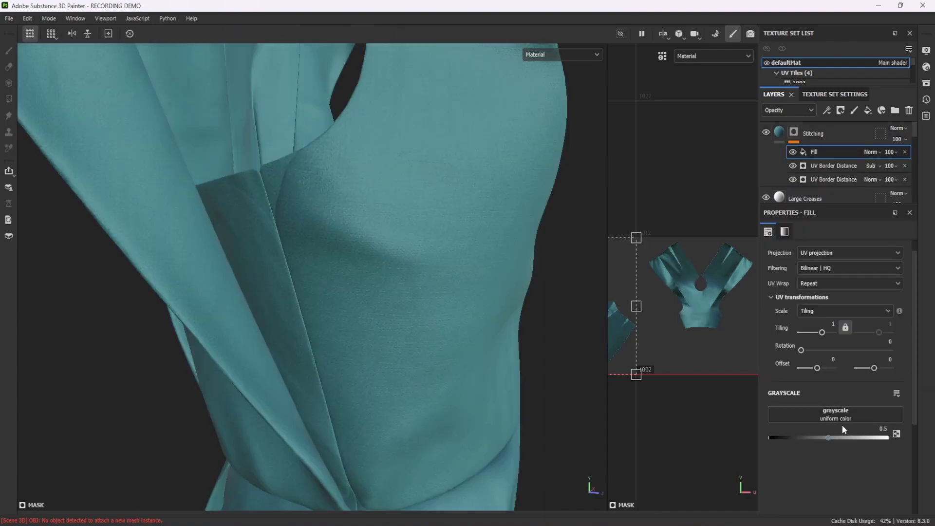
- Give the mask fill the Fabric Diagonal Thin pattern with Nearest filtering, Tile 16 and Subtract blend
{"action": "left_click", "coordinate": [842, 421]}
{"action": "type", "text": "diago"}
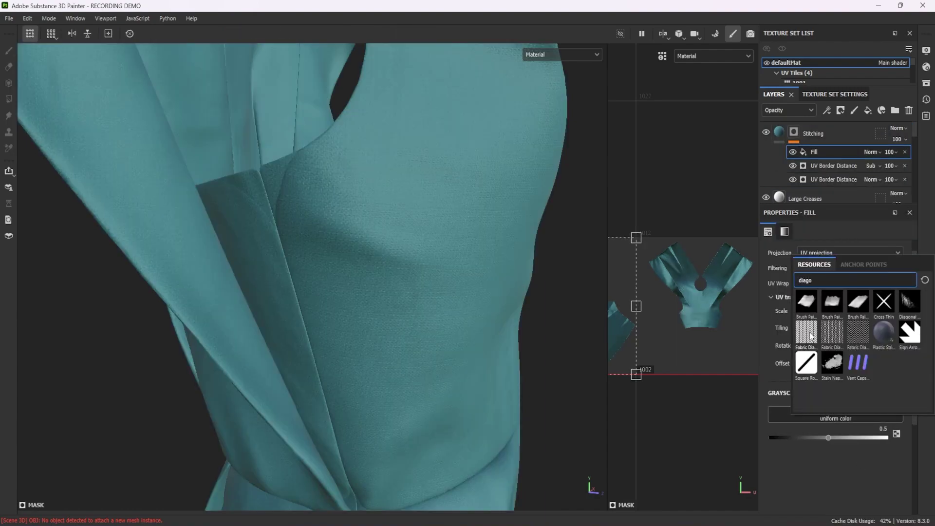
{"action": "left_click", "coordinate": [857, 332]}
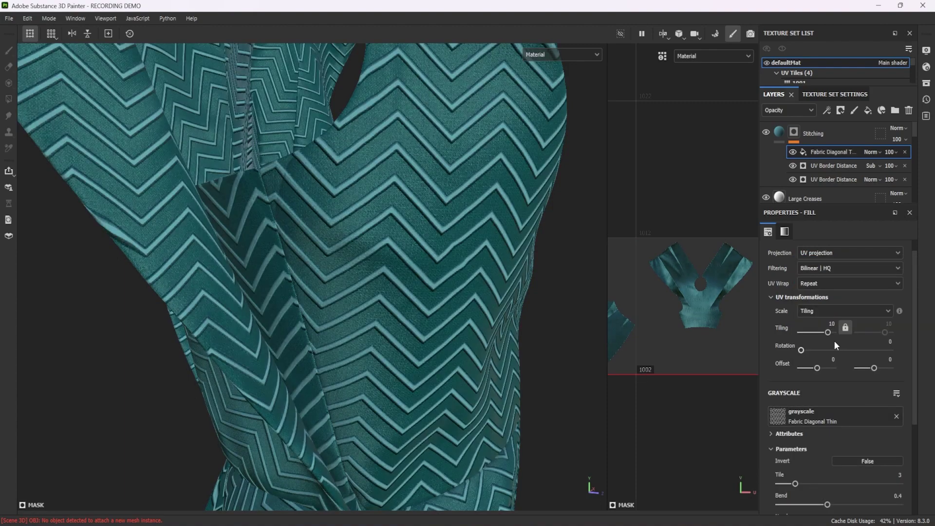
{"action": "left_click", "coordinate": [848, 269]}
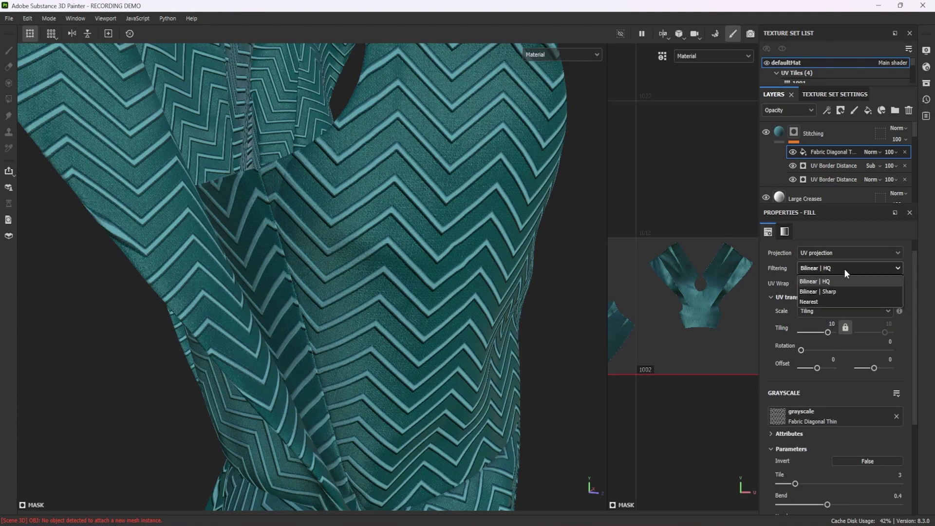
{"action": "left_click", "coordinate": [844, 279]}
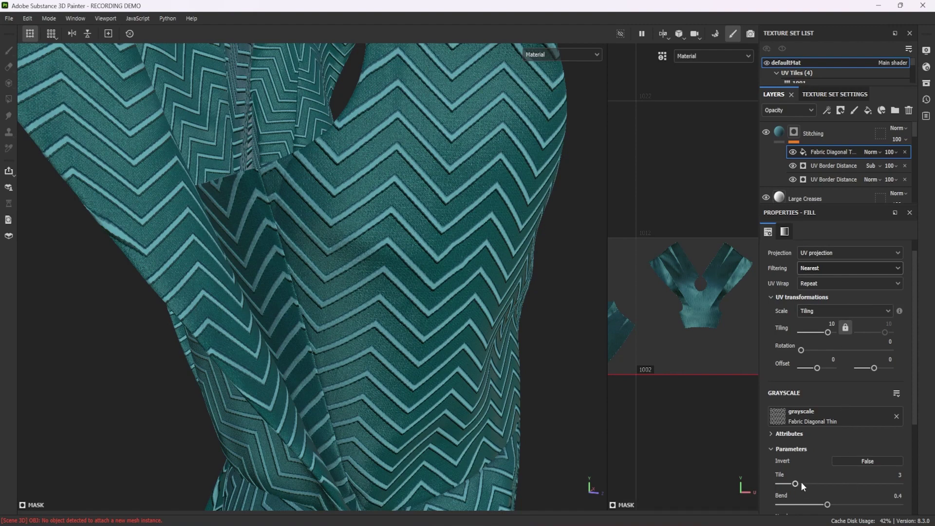
{"action": "left_click_drag", "start_coordinate": [798, 482], "coordinate": [906, 481]}
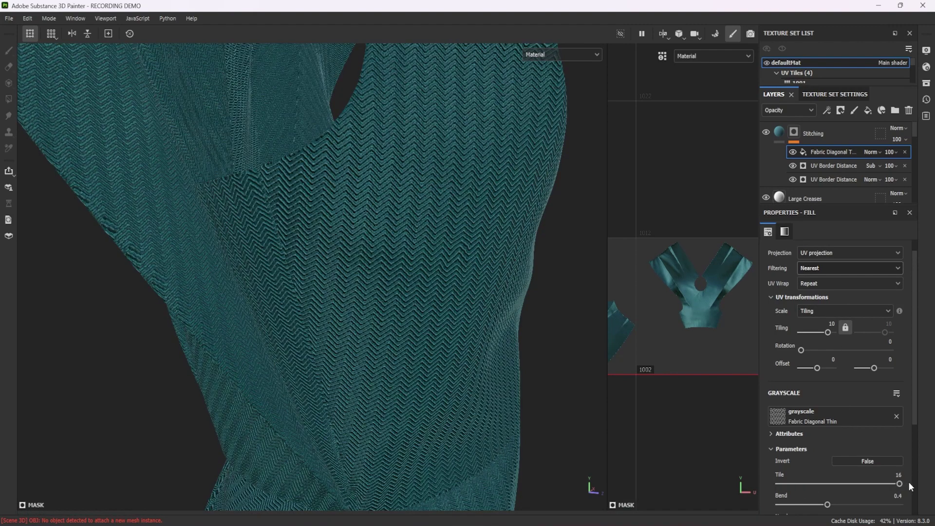
{"action": "left_click", "coordinate": [872, 151]}
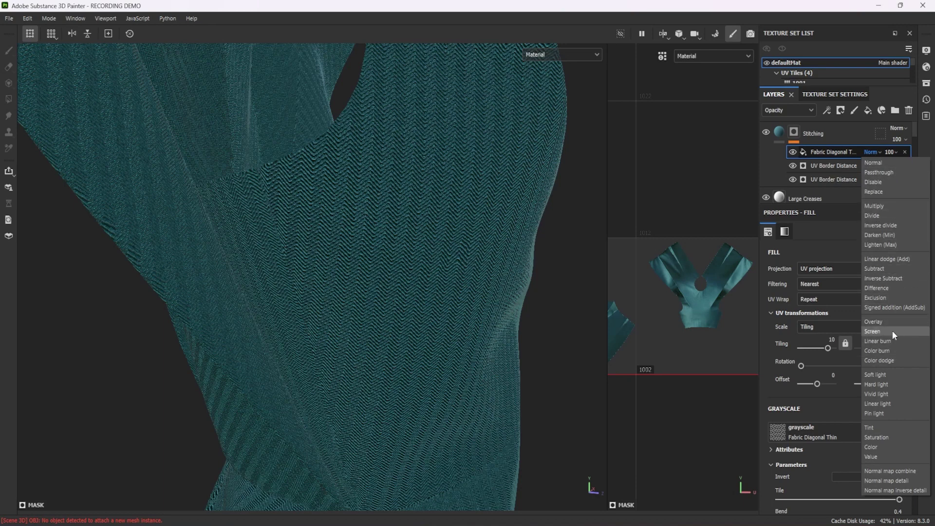
{"action": "left_click", "coordinate": [893, 268]}
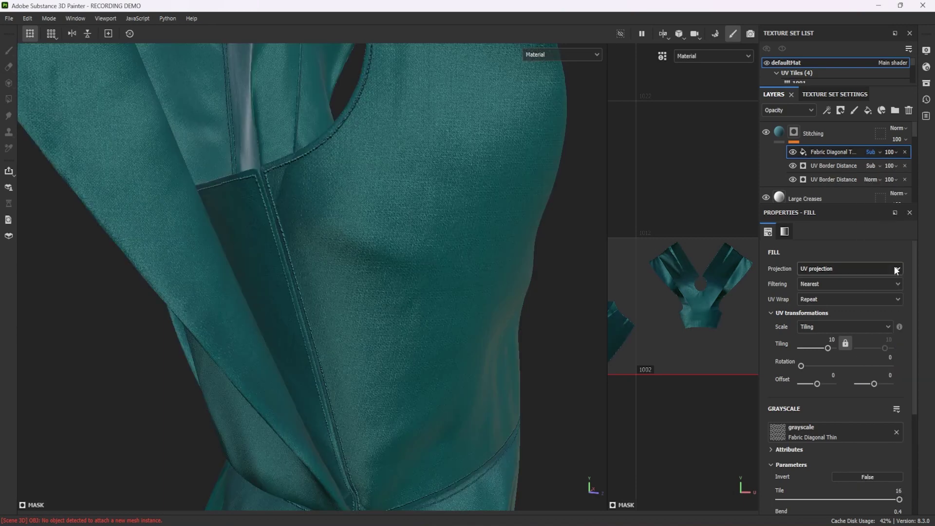
{"action": "left_click_drag", "start_coordinate": [334, 246], "coordinate": [425, 283], "text": "alt"}
{"action": "scroll", "coordinate": [425, 283], "scroll_direction": "up", "scroll_amount": 3}
- Change the Stitching layer's base colour to magenta
{"action": "left_click", "coordinate": [778, 131]}
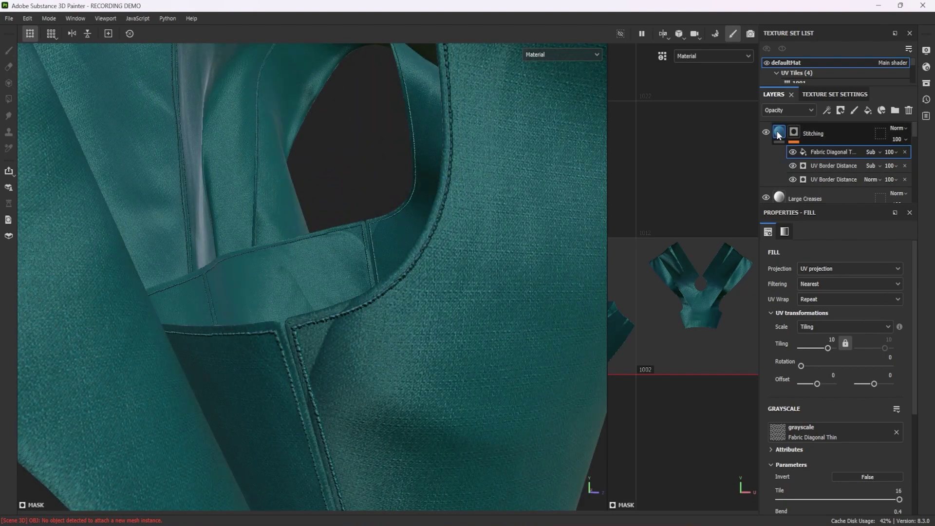
{"action": "scroll", "coordinate": [858, 363], "scroll_direction": "down", "scroll_amount": 2}
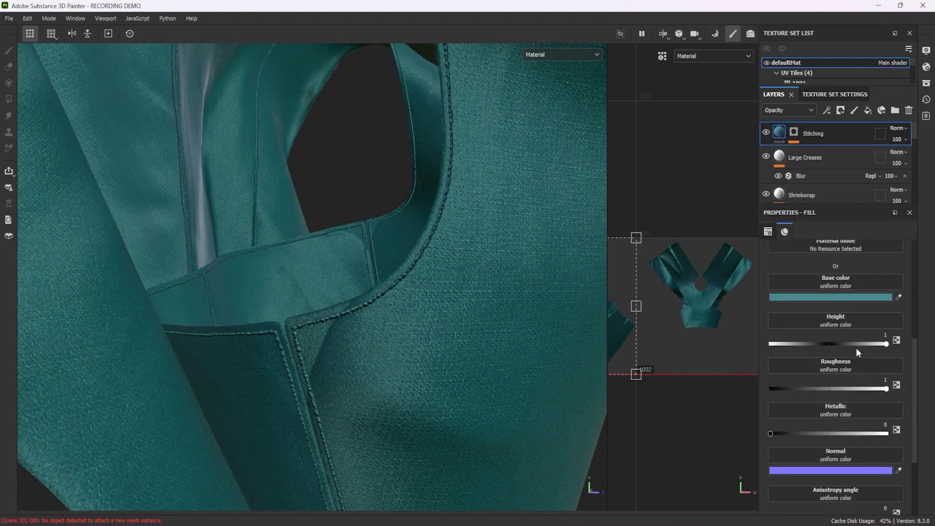
{"action": "left_click", "coordinate": [840, 296]}
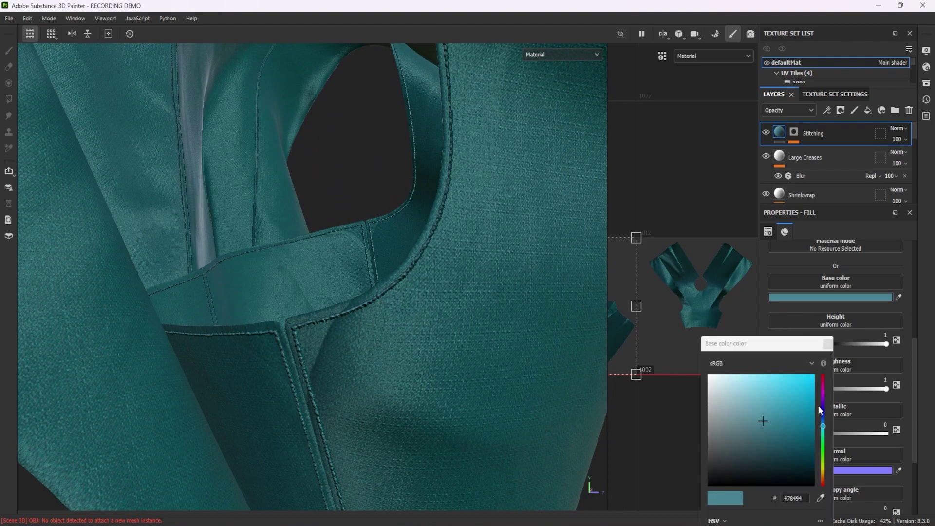
{"action": "left_click_drag", "start_coordinate": [823, 404], "coordinate": [825, 385]}
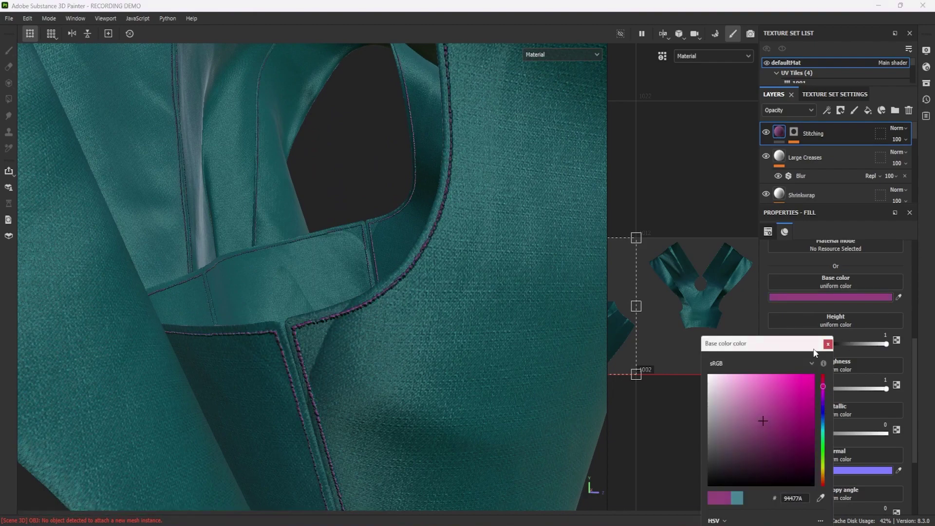
{"action": "left_click", "coordinate": [828, 344]}
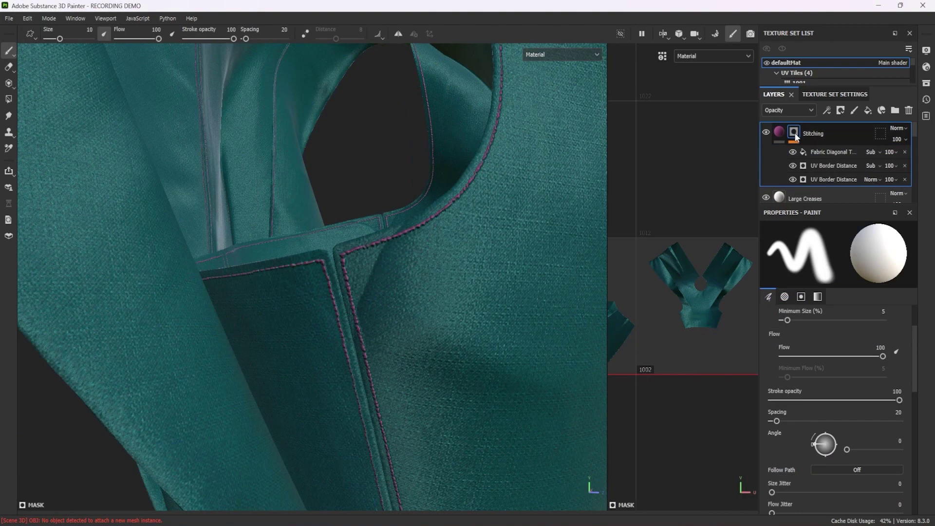
- Add a Paint effect to the Stitching mask and erase stitches along the collar seam
{"action": "right_click", "coordinate": [794, 132]}
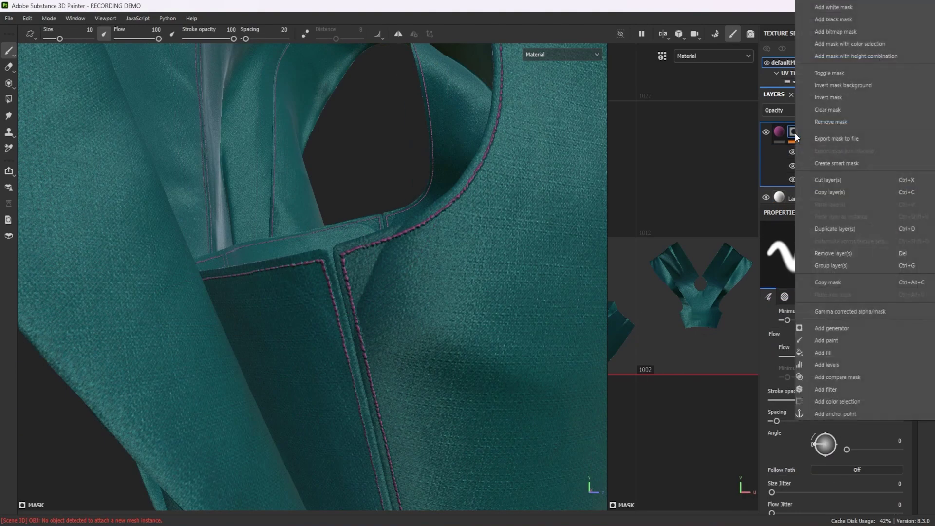
{"action": "left_click", "coordinate": [857, 342]}
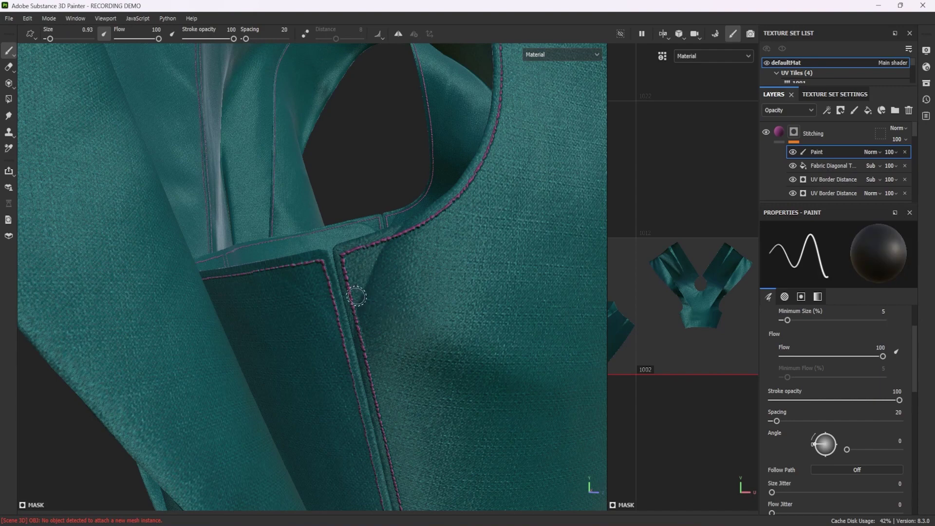
{"action": "left_click_drag", "start_coordinate": [344, 259], "coordinate": [431, 220]}
{"action": "left_click_drag", "start_coordinate": [355, 300], "coordinate": [374, 394]}
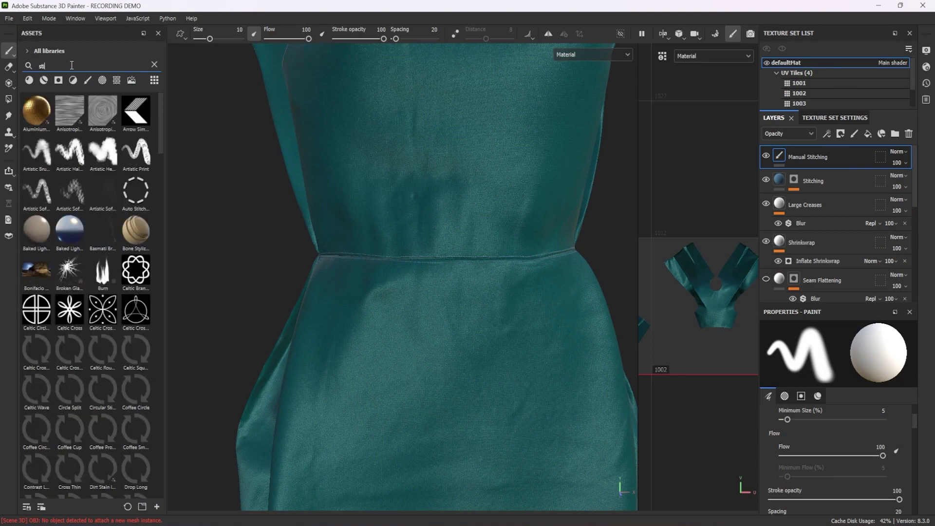
{"action": "type", "text": "tc"}
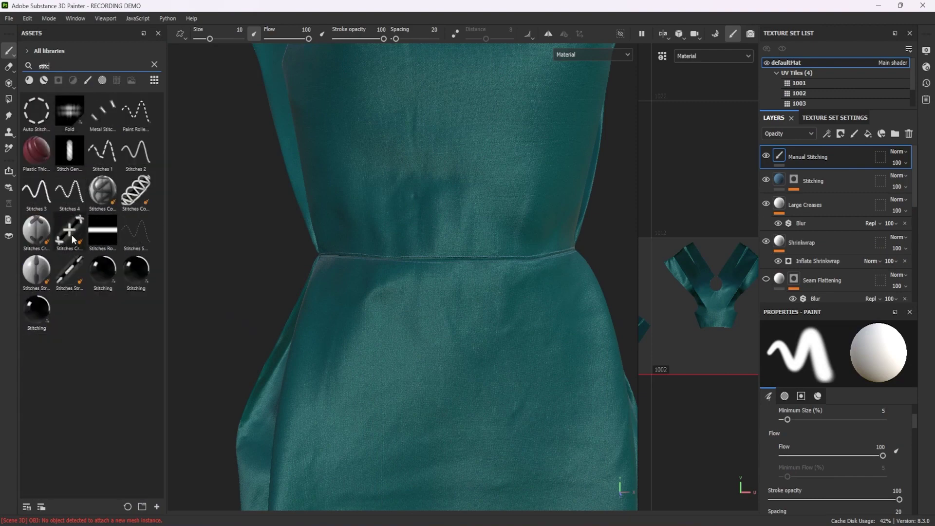
- Paint Stitches Straight brush lines along the panel's side, top and bottom edges
{"action": "left_click", "coordinate": [73, 276]}
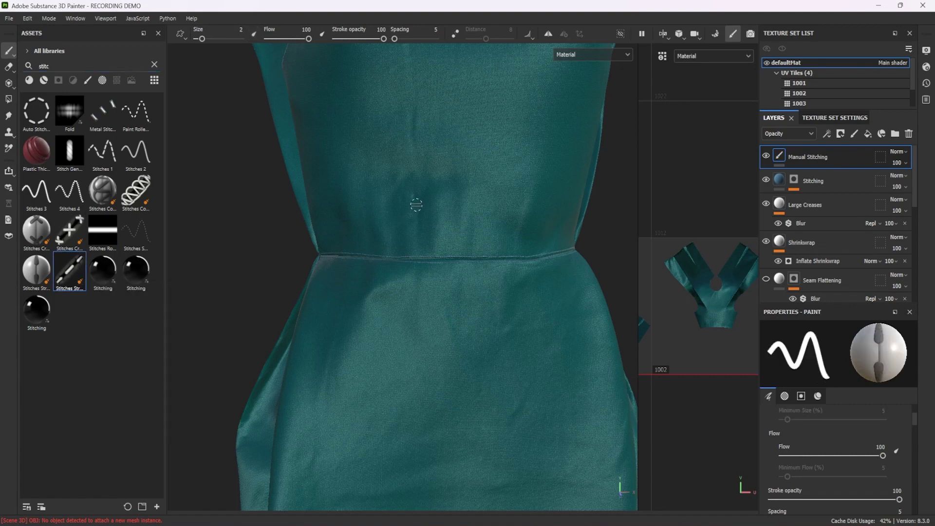
{"action": "mouse_move", "coordinate": [463, 86]}
{"action": "left_mouse_down"}
{"action": "mouse_move", "coordinate": [426, 130]}
{"action": "mouse_move", "coordinate": [423, 152]}
{"action": "mouse_move", "coordinate": [431, 180]}
{"action": "mouse_move", "coordinate": [472, 232]}
{"action": "mouse_move", "coordinate": [469, 298]}
{"action": "mouse_move", "coordinate": [389, 386]}
{"action": "mouse_move", "coordinate": [381, 409]}
{"action": "left_mouse_up"}
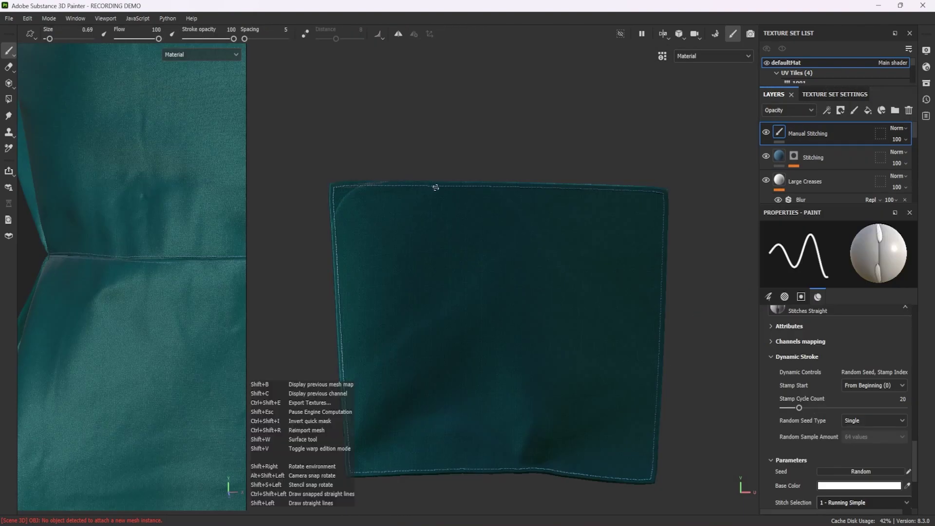
{"action": "mouse_move", "coordinate": [519, 188]}
{"action": "left_mouse_down"}
{"action": "mouse_move", "coordinate": [666, 193]}
{"action": "mouse_move", "coordinate": [669, 401]}
{"action": "mouse_move", "coordinate": [660, 340]}
{"action": "mouse_move", "coordinate": [652, 478]}
{"action": "mouse_move", "coordinate": [571, 472]}
{"action": "left_mouse_up"}
{"action": "mouse_move", "coordinate": [489, 468]}
{"action": "left_mouse_down"}
{"action": "mouse_move", "coordinate": [351, 476]}
{"action": "mouse_move", "coordinate": [351, 463]}
{"action": "mouse_move", "coordinate": [359, 471]}
{"action": "mouse_move", "coordinate": [349, 467]}
{"action": "mouse_move", "coordinate": [335, 188]}
{"action": "left_mouse_up"}
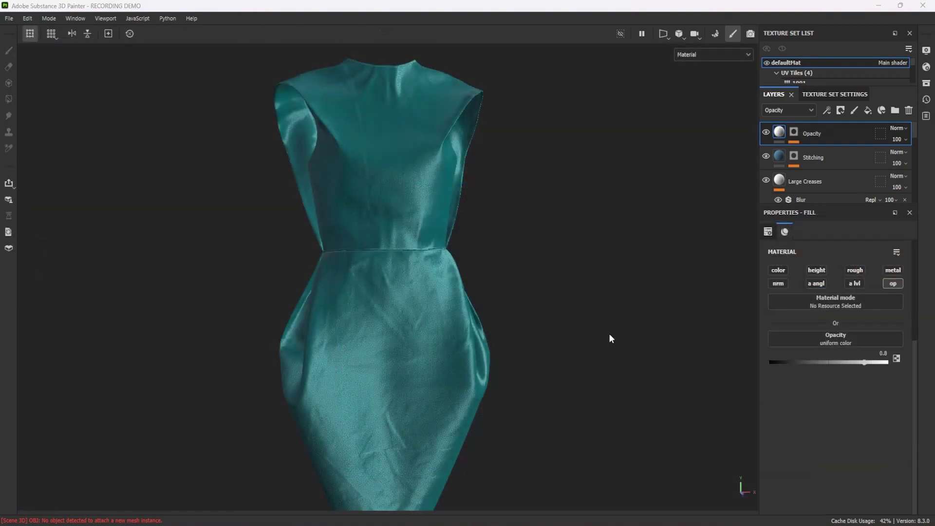
- Rotate the environment lighting to brighten the dress
{"action": "mouse_move", "coordinate": [611, 338]}
{"action": "right_mouse_down", "text": "shift"}
{"action": "mouse_move", "coordinate": [590, 334]}
{"action": "mouse_move", "coordinate": [617, 328]}
{"action": "right_mouse_up", "text": "shift"}
{"action": "middle_click_drag", "start_coordinate": [616, 329], "coordinate": [628, 308], "text": "alt"}
{"action": "right_click_drag", "start_coordinate": [628, 308], "coordinate": [572, 313], "text": "shift"}
{"action": "left_click_drag", "start_coordinate": [571, 313], "coordinate": [374, 317], "text": "alt"}
{"action": "right_click_drag", "start_coordinate": [374, 317], "coordinate": [593, 288], "text": "shift"}
- Orbit past the shoulders, waist and skirt, ending on a front view of the dress
{"action": "left_click_drag", "start_coordinate": [594, 288], "coordinate": [388, 302], "text": "alt"}
{"action": "right_click_drag", "start_coordinate": [388, 302], "coordinate": [545, 280], "text": "shift"}
{"action": "middle_click_drag", "start_coordinate": [576, 253], "coordinate": [585, 363], "text": "alt"}
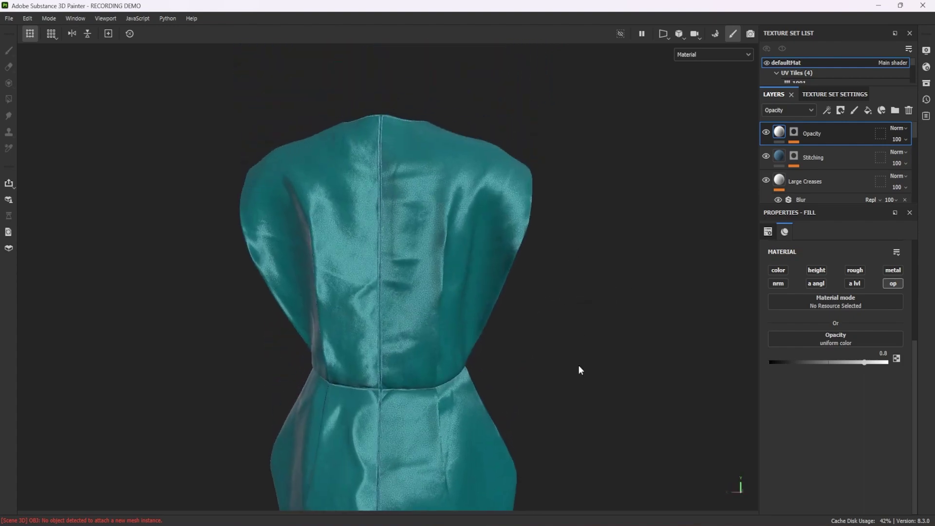
{"action": "right_click_drag", "start_coordinate": [584, 363], "coordinate": [616, 340], "text": "shift"}
{"action": "middle_click_drag", "start_coordinate": [615, 340], "coordinate": [618, 240], "text": "alt"}
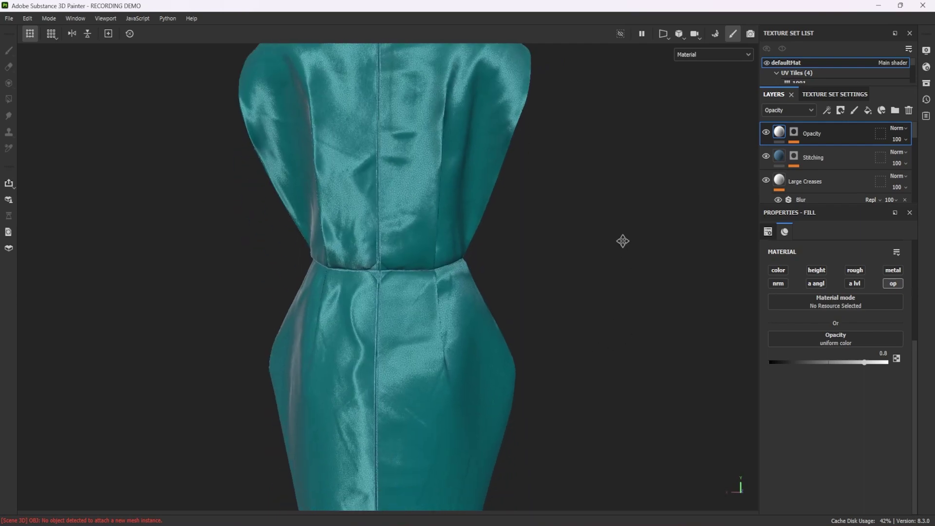
{"action": "left_click_drag", "start_coordinate": [617, 240], "coordinate": [430, 254], "text": "alt"}
{"action": "right_click_drag", "start_coordinate": [430, 254], "coordinate": [524, 259], "text": "shift"}
{"action": "mouse_move", "coordinate": [524, 258]}
{"action": "middle_mouse_down", "text": "alt"}
{"action": "mouse_move", "coordinate": [560, 276]}
{"action": "mouse_move", "coordinate": [599, 223]}
{"action": "mouse_move", "coordinate": [600, 232]}
{"action": "middle_mouse_up", "text": "alt"}
{"action": "right_click_drag", "start_coordinate": [601, 231], "coordinate": [618, 263], "text": "shift"}
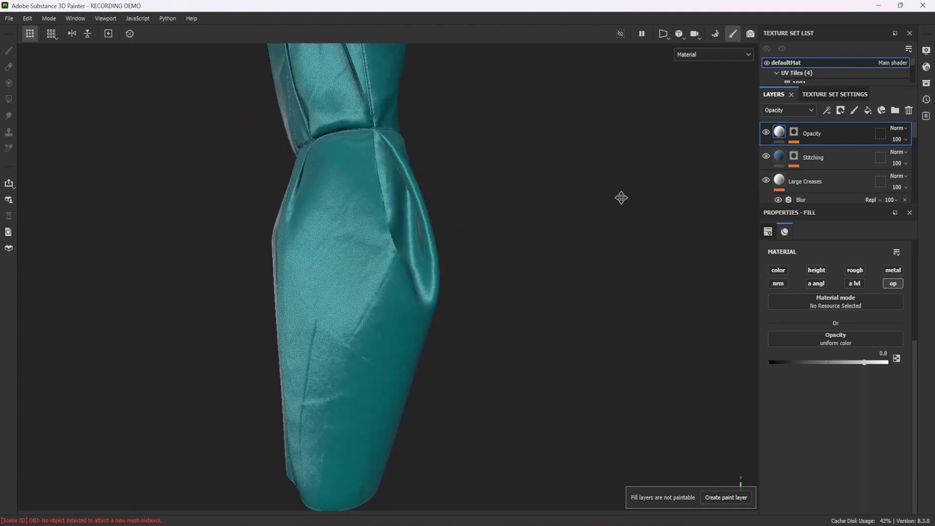
{"action": "left_click_drag", "start_coordinate": [624, 202], "coordinate": [609, 321], "text": "alt"}
{"action": "middle_click_drag", "start_coordinate": [608, 322], "coordinate": [625, 258], "text": "alt"}
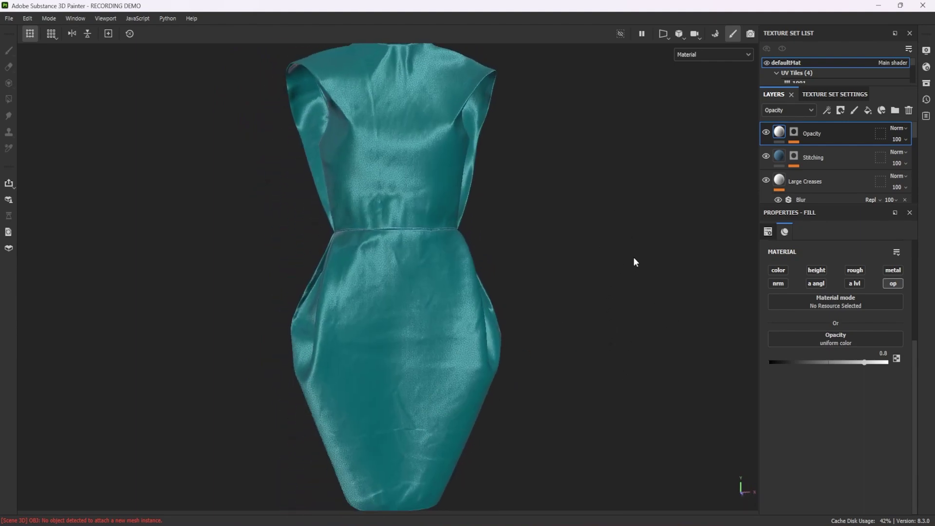
- Review the texture export settings (PBR Metallic Roughness, png), close them unchanged, and show Send to options
{"action": "left_click", "coordinate": [8, 18]}
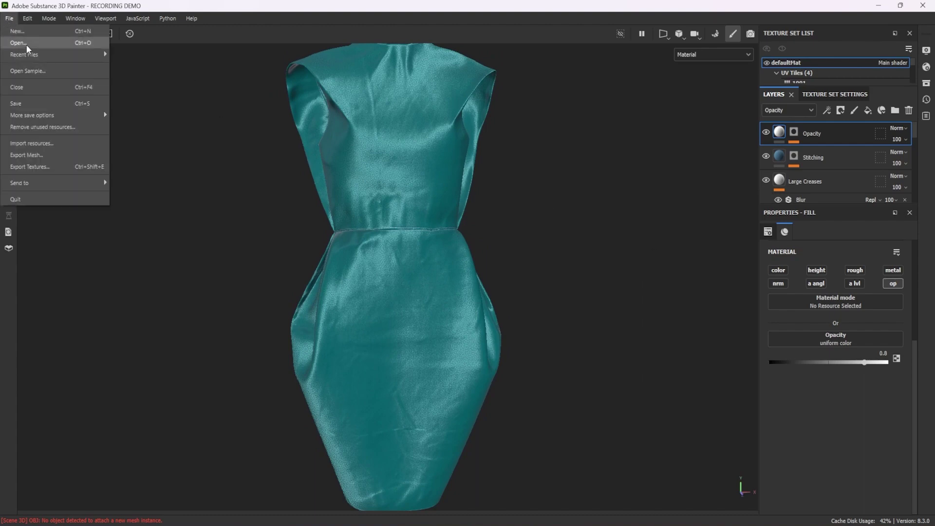
{"action": "left_click", "coordinate": [59, 170]}
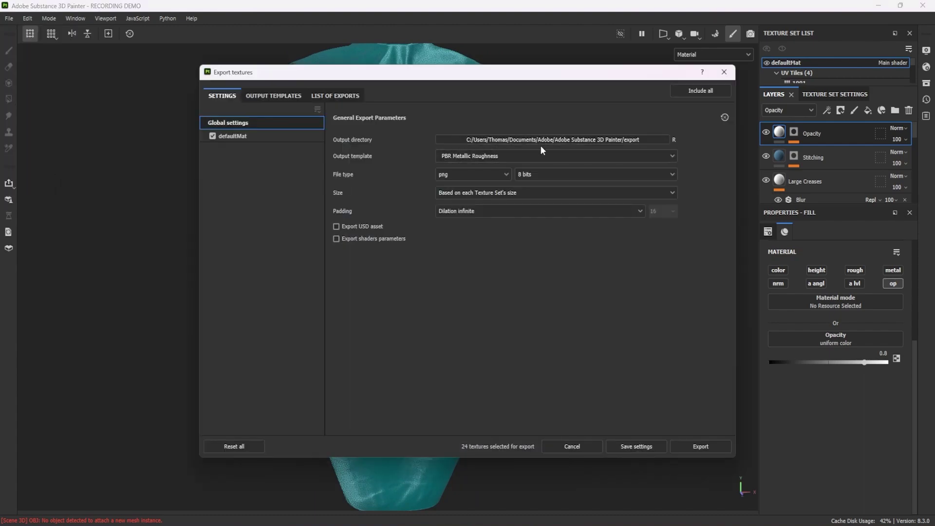
{"action": "left_click", "coordinate": [553, 156]}
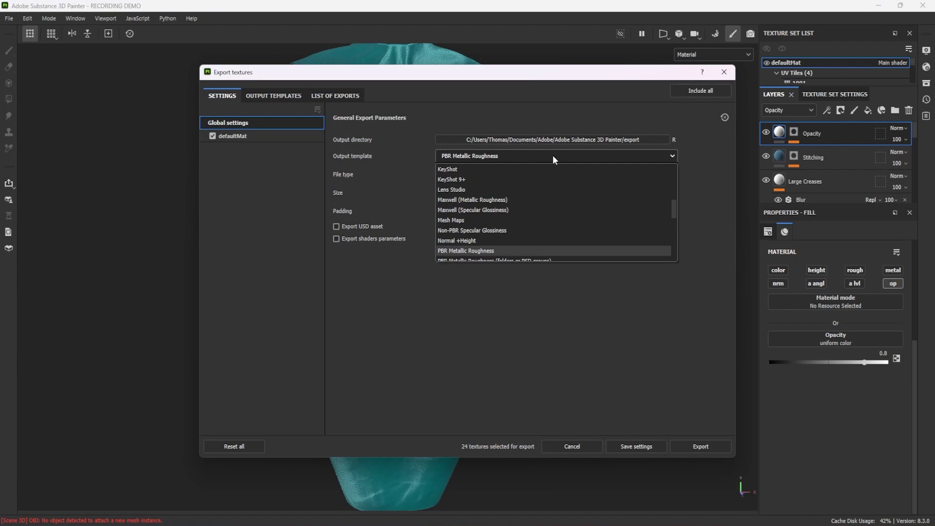
{"action": "scroll", "coordinate": [559, 203], "scroll_direction": "down", "scroll_amount": 3}
{"action": "scroll", "coordinate": [560, 200], "scroll_direction": "up", "scroll_amount": 6}
{"action": "scroll", "coordinate": [562, 196], "scroll_direction": "down", "scroll_amount": 3}
{"action": "left_click", "coordinate": [562, 195]}
{"action": "left_click", "coordinate": [480, 171]}
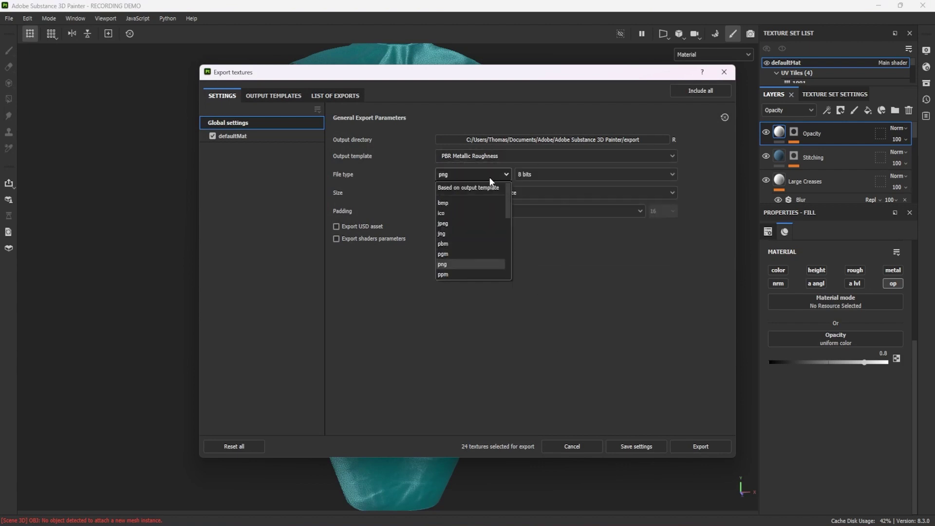
{"action": "left_click", "coordinate": [476, 263]}
{"action": "key", "text": "Escape"}
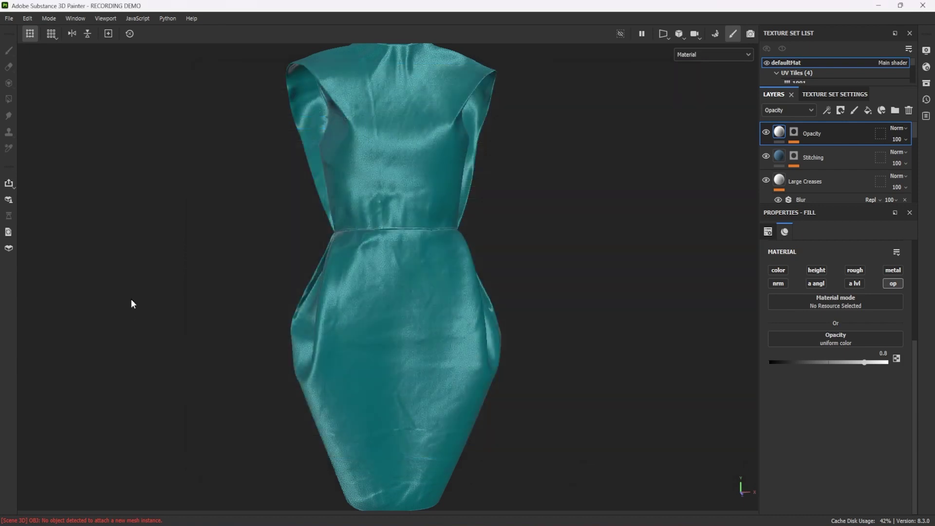
{"action": "left_click", "coordinate": [9, 184]}
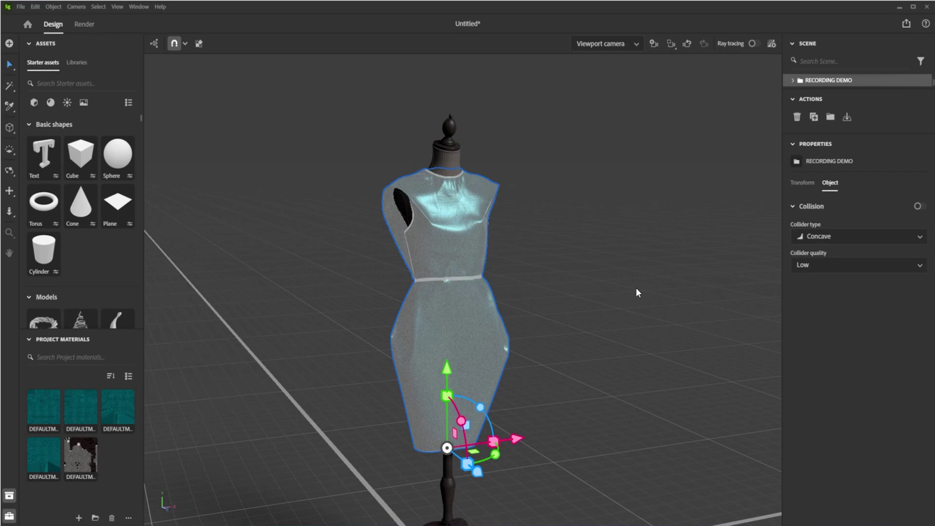
- Send the dress to Substance 3D Stager and orbit in to inspect it
{"action": "left_click", "coordinate": [552, 297]}
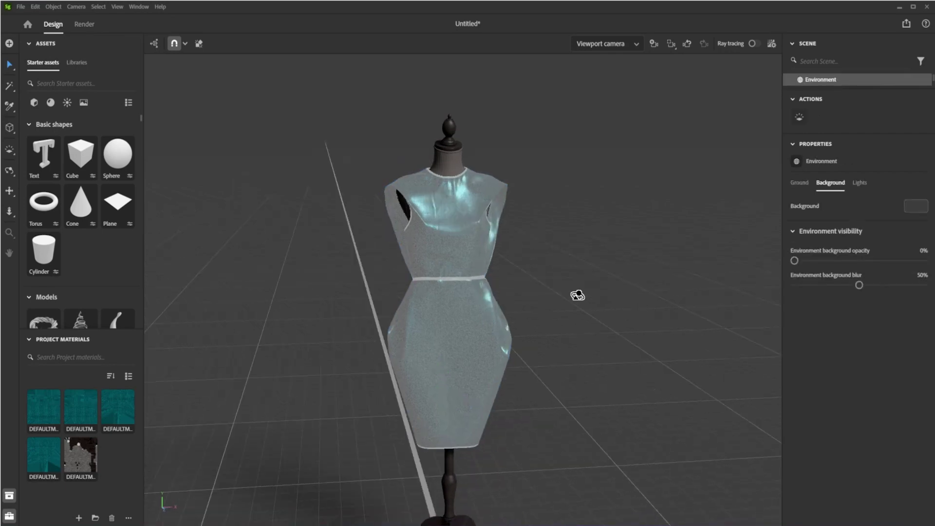
{"action": "left_click_drag", "start_coordinate": [553, 297], "coordinate": [632, 294], "text": "alt"}
{"action": "scroll", "coordinate": [521, 302], "scroll_direction": "up", "scroll_amount": 5}
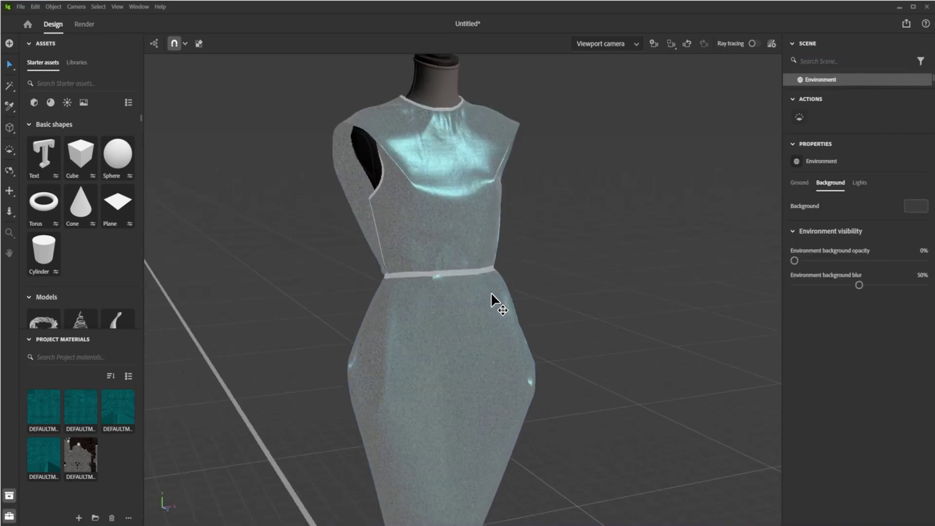
{"action": "left_click_drag", "start_coordinate": [518, 293], "coordinate": [539, 243], "text": "alt"}
- Turn on ray tracing and check the render settings (GPU, Medium preset)
{"action": "left_click", "coordinate": [753, 45]}
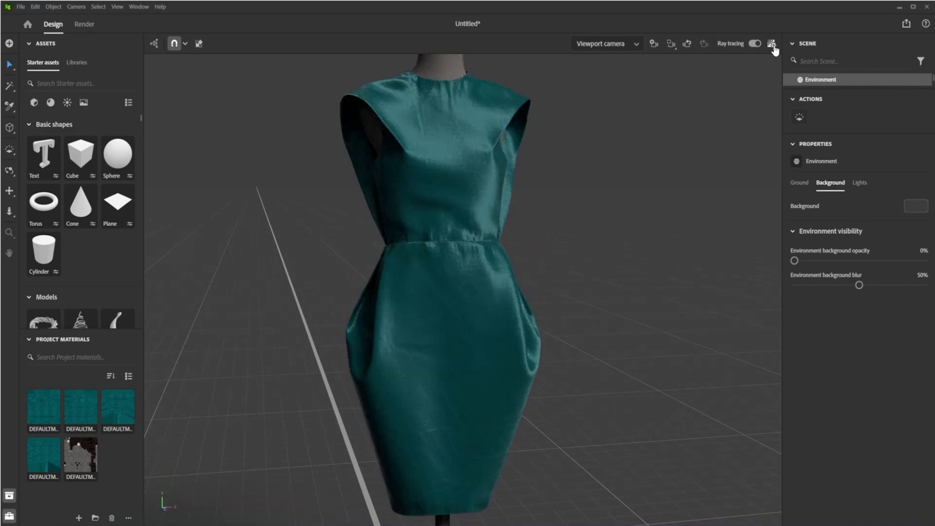
{"action": "left_click", "coordinate": [772, 45]}
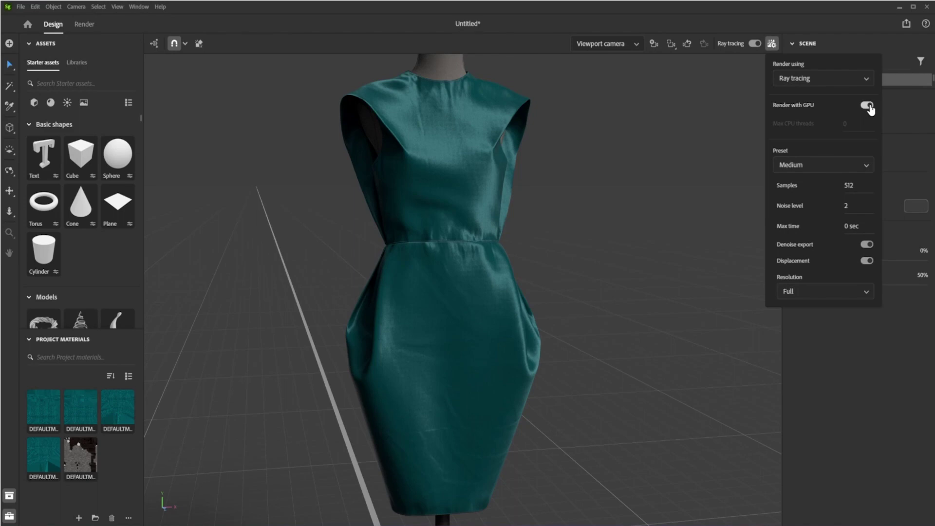
{"action": "left_click", "coordinate": [702, 123]}
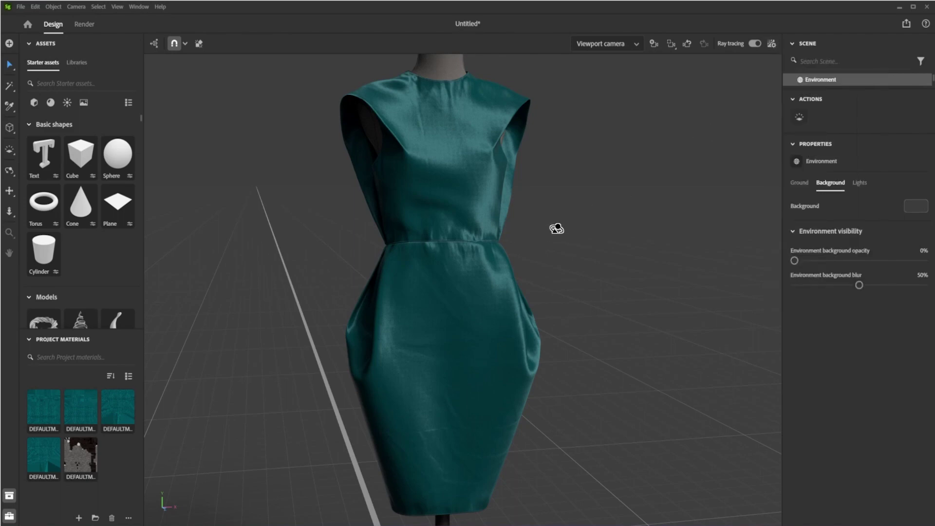
{"action": "left_click_drag", "start_coordinate": [563, 226], "coordinate": [651, 216], "text": "alt"}
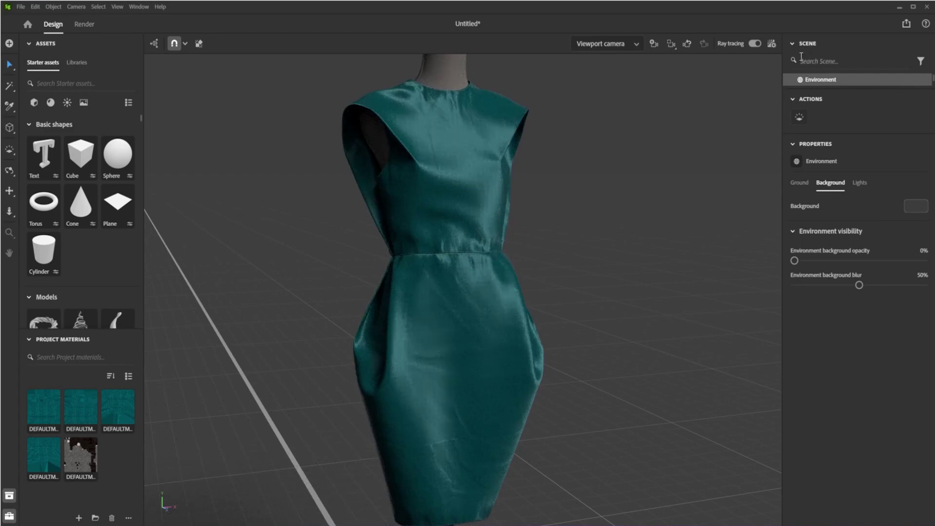
- Delete the old dress from the Stager scene and return to Painter
{"action": "left_click", "coordinate": [823, 104]}
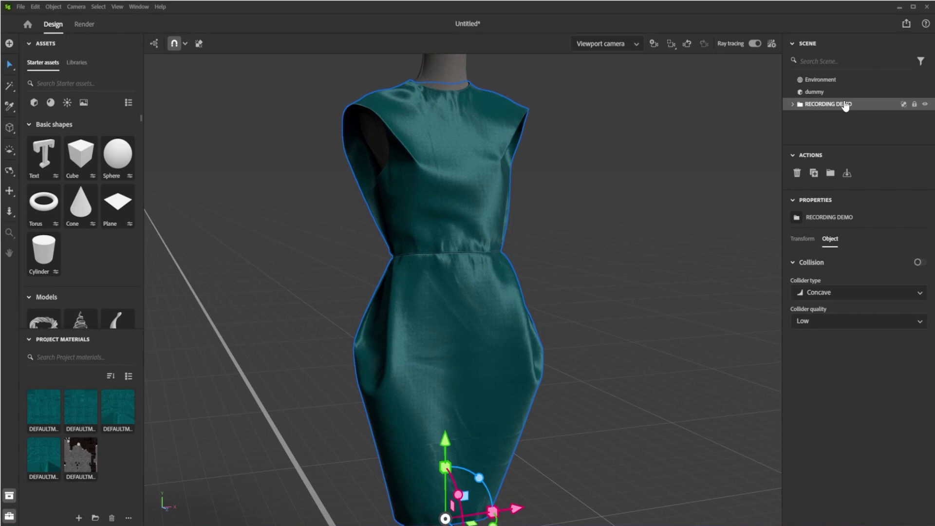
{"action": "key", "text": "Delete"}
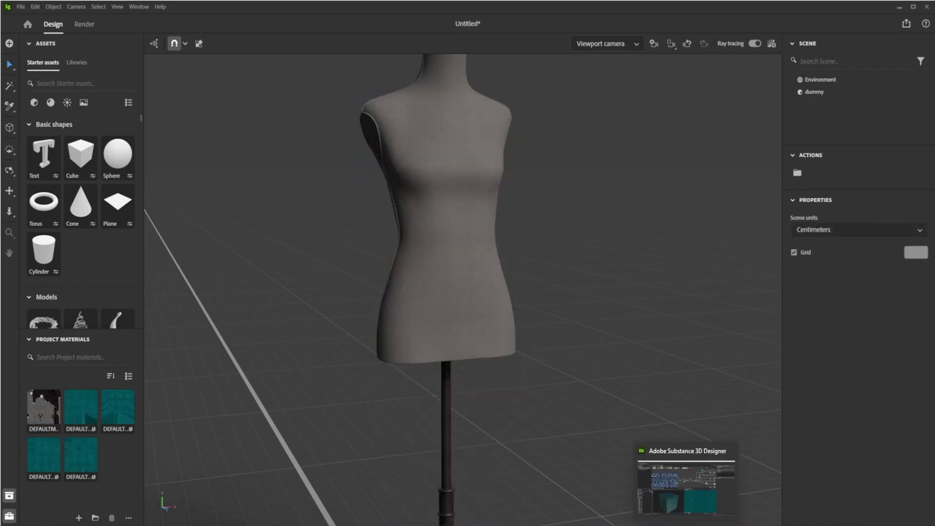
{"action": "left_click", "coordinate": [658, 521]}
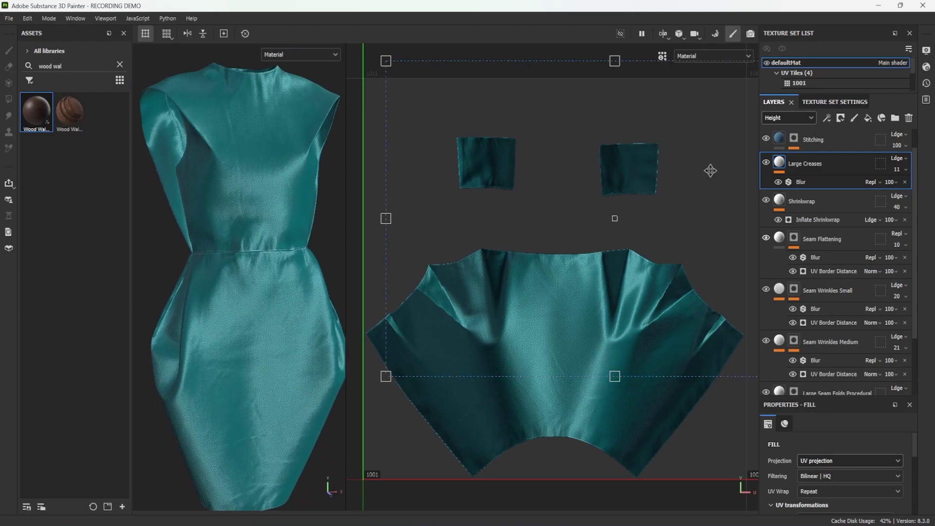
- Soften the wrinkle layers: Large Creases 5, Shrinkwrap 20, Seam Wrinkles Medium 4
{"action": "left_click", "coordinate": [766, 162]}
{"action": "left_click", "coordinate": [906, 169]}
{"action": "left_click_drag", "start_coordinate": [895, 188], "coordinate": [890, 190]}
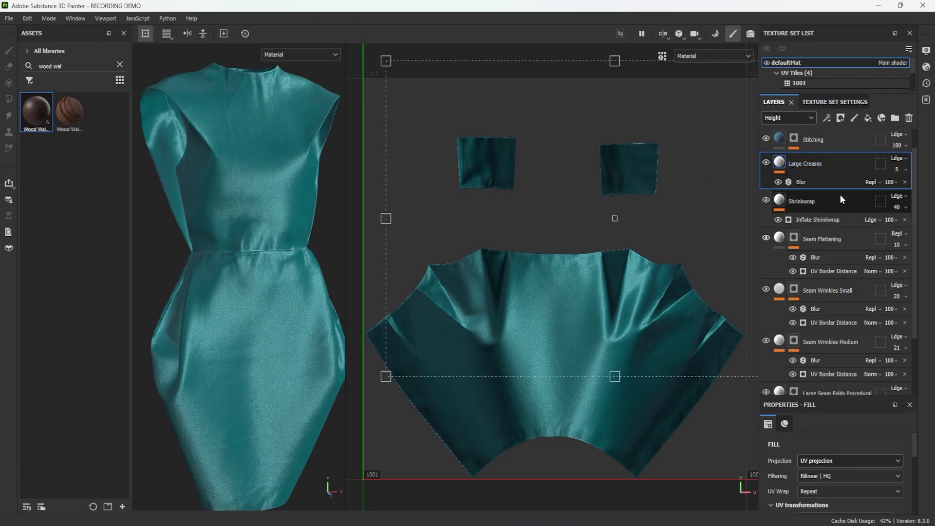
{"action": "left_click", "coordinate": [6, 184]}
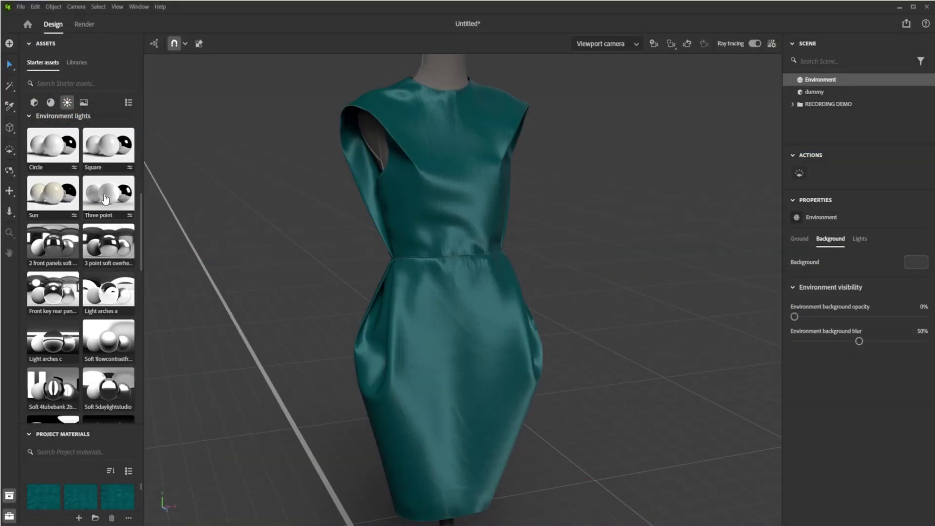
- Light the dress with the Three point preset and delete the environment light
{"action": "left_click_drag", "start_coordinate": [105, 199], "coordinate": [660, 223]}
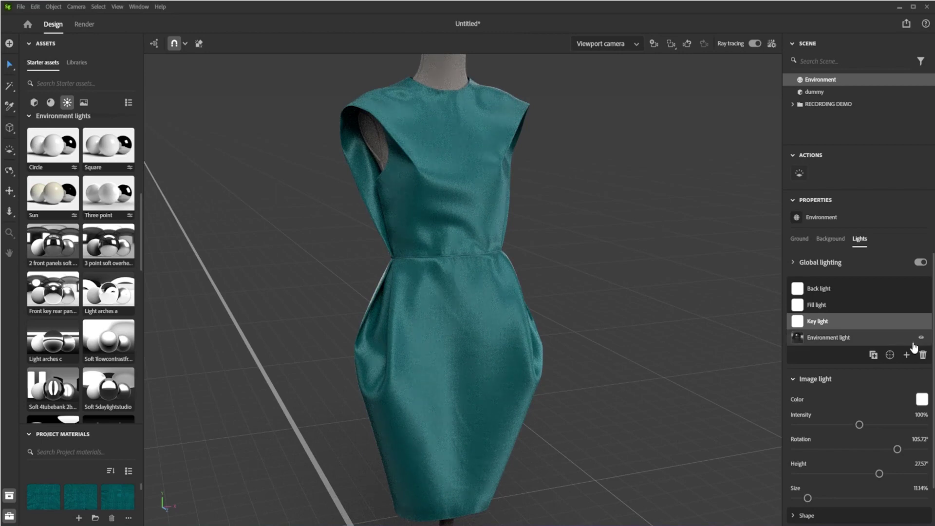
{"action": "left_click", "coordinate": [865, 339]}
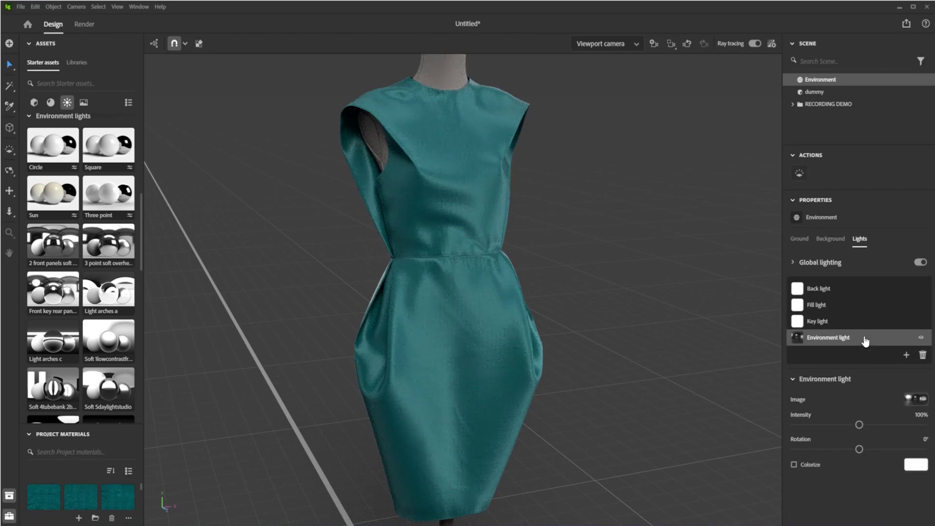
{"action": "left_click", "coordinate": [922, 355]}
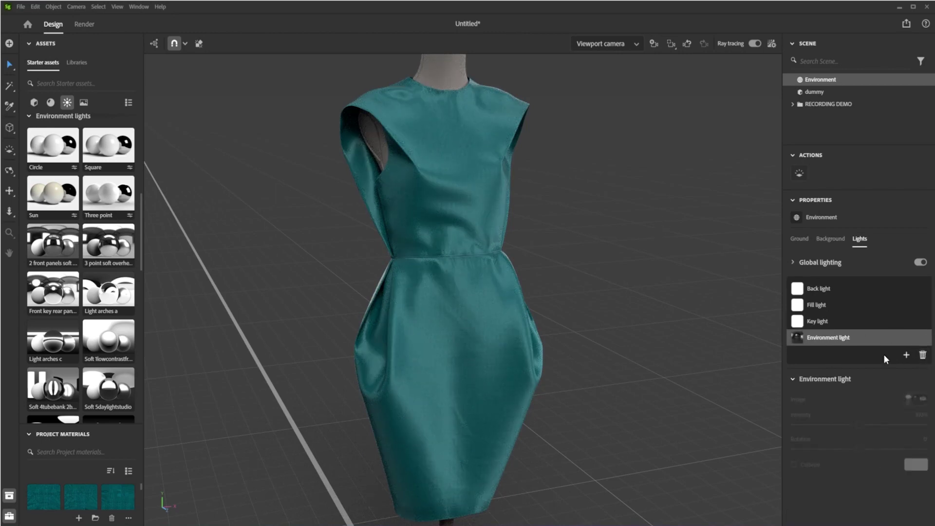
{"action": "left_click", "coordinate": [922, 337]}
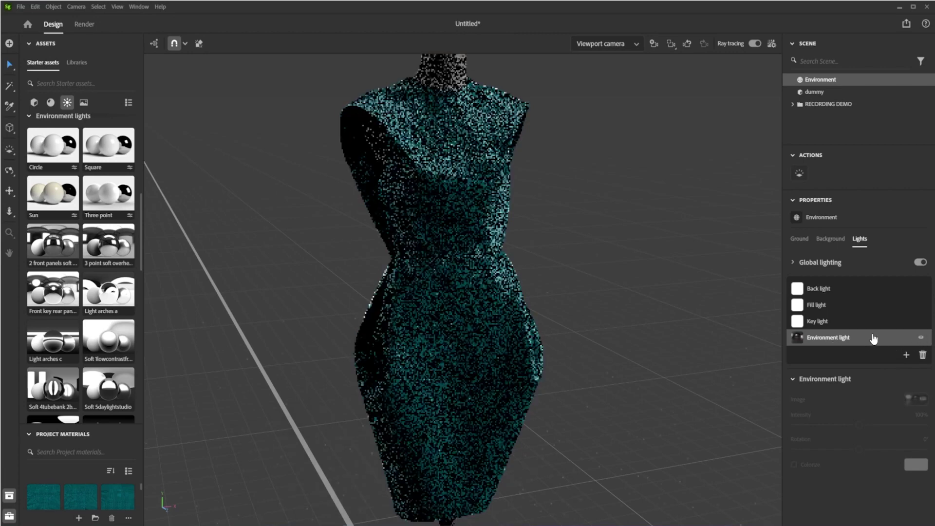
{"action": "key", "text": "Delete"}
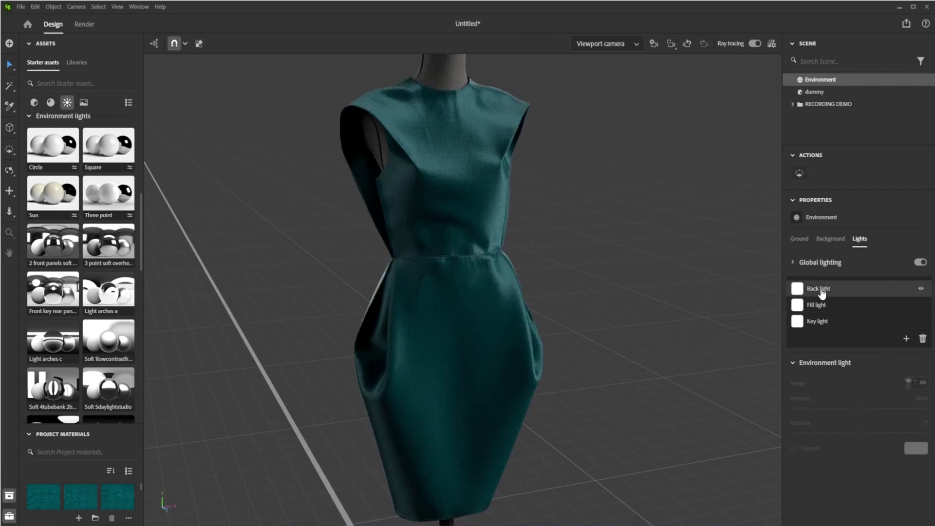
- Toggle the back, fill and key lights to compare the lighting
{"action": "left_click", "coordinate": [920, 289]}
{"action": "left_click", "coordinate": [920, 304]}
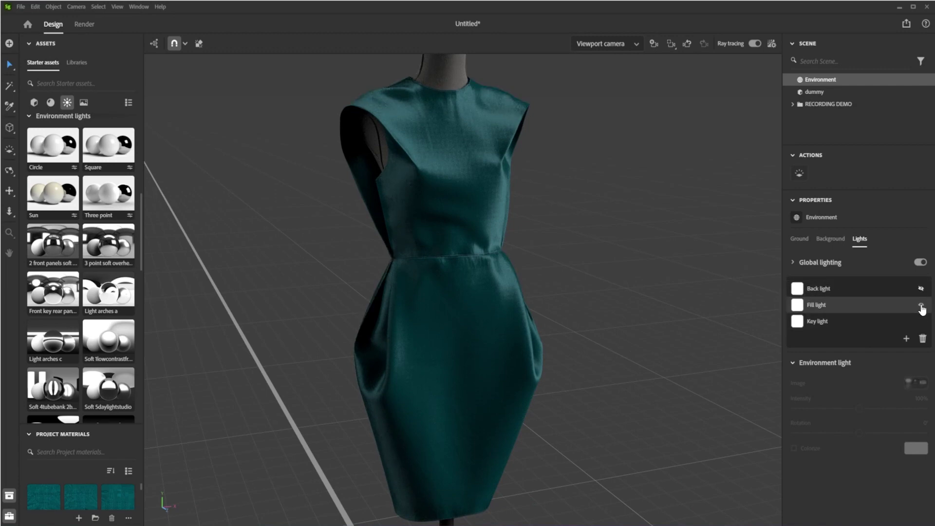
{"action": "left_click", "coordinate": [878, 327]}
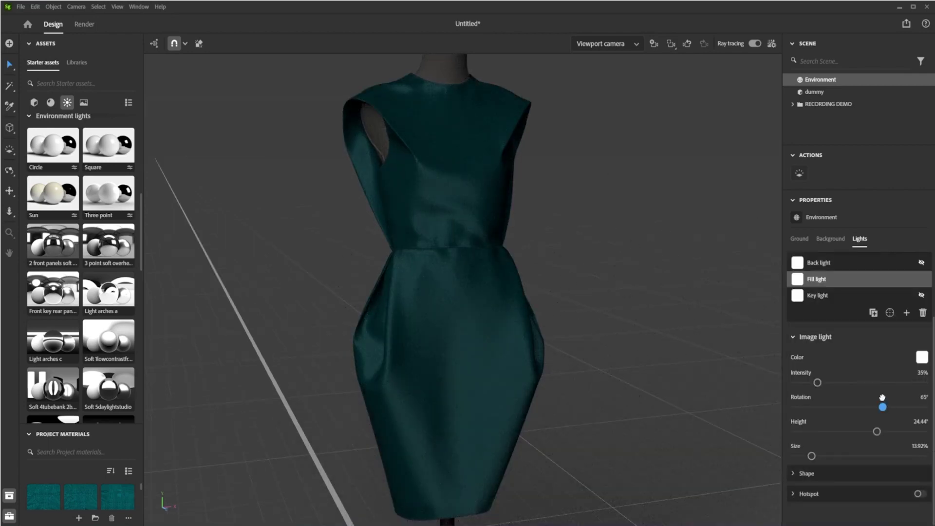
{"action": "left_click", "coordinate": [921, 295]}
{"action": "left_click", "coordinate": [920, 278]}
{"action": "left_click", "coordinate": [920, 279]}
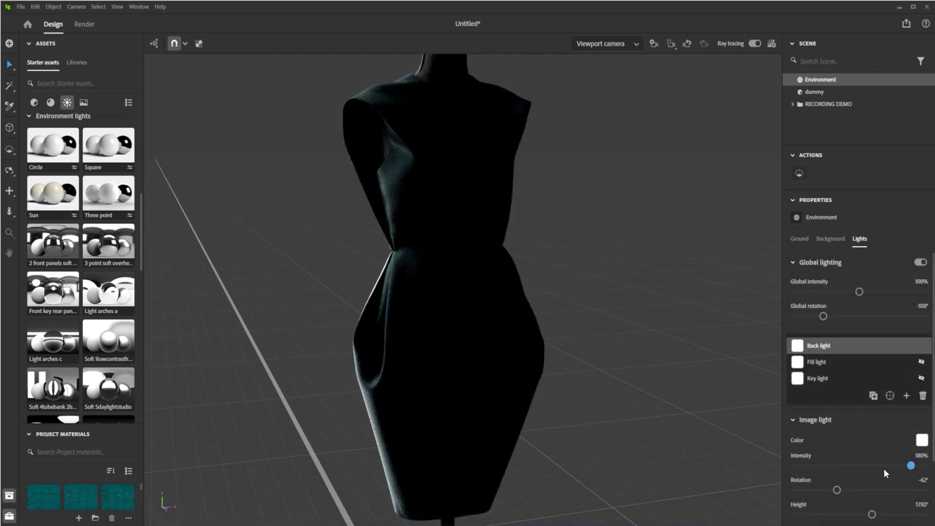
- Set the back light to 118% intensity, -43° rotation and smaller size; add a Plane
{"action": "left_click", "coordinate": [871, 465]}
{"action": "left_click", "coordinate": [843, 489]}
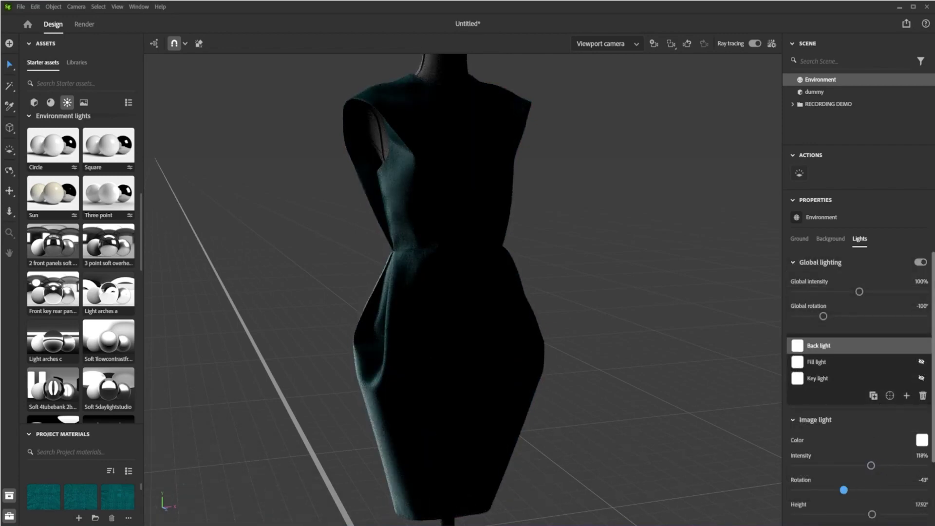
{"action": "scroll", "coordinate": [872, 468], "scroll_direction": "down", "scroll_amount": 3}
{"action": "mouse_move", "coordinate": [838, 457]}
{"action": "left_mouse_down"}
{"action": "mouse_move", "coordinate": [920, 456]}
{"action": "mouse_move", "coordinate": [821, 458]}
{"action": "left_mouse_up"}
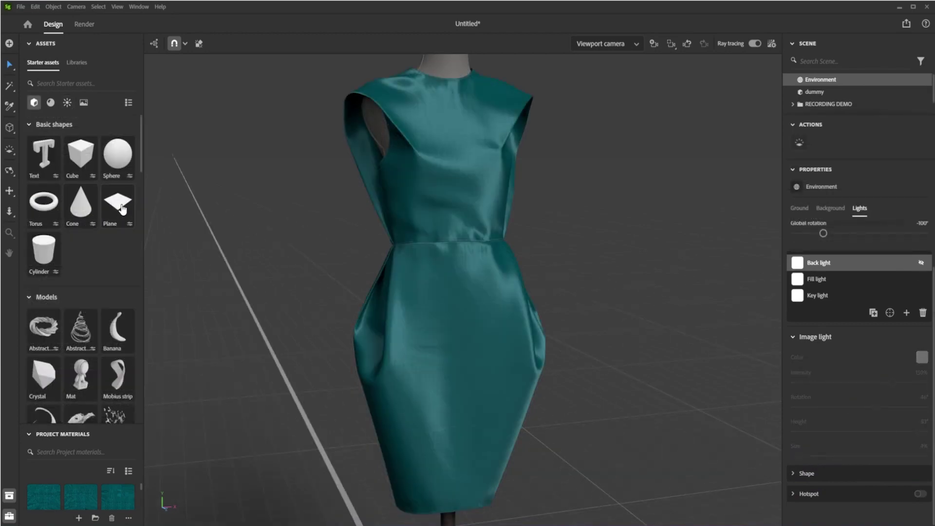
{"action": "left_click_drag", "start_coordinate": [122, 209], "coordinate": [319, 244]}
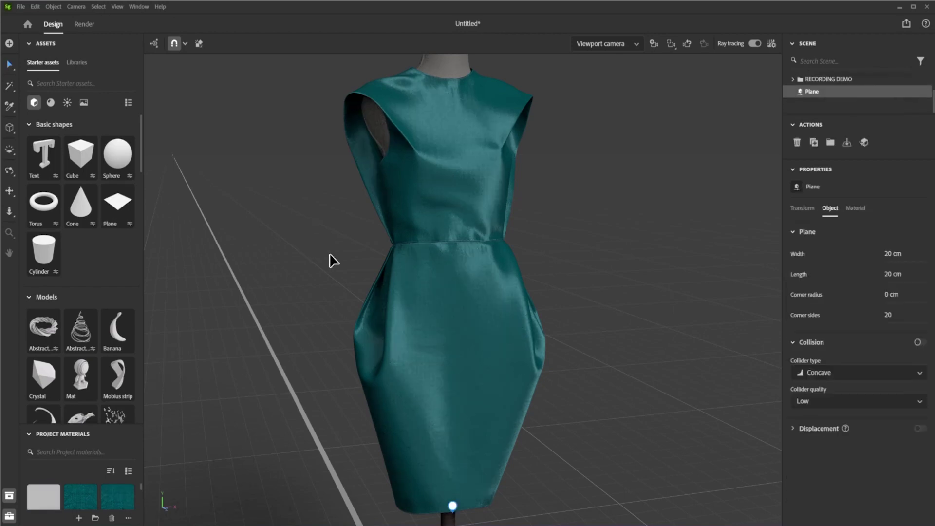
- Rotate the Plane 90° on X so it stands upright as a backdrop
{"action": "scroll", "coordinate": [329, 253], "scroll_direction": "down", "scroll_amount": 5}
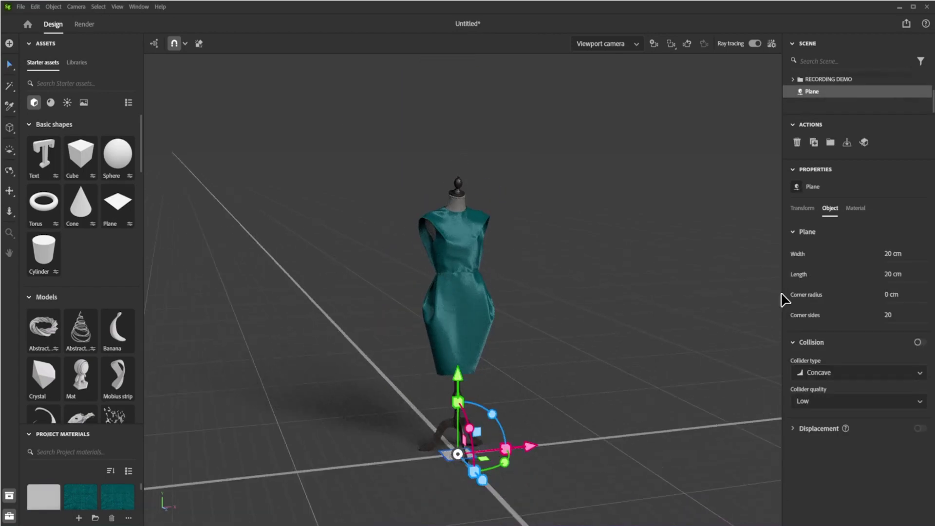
{"action": "left_click", "coordinate": [806, 209]}
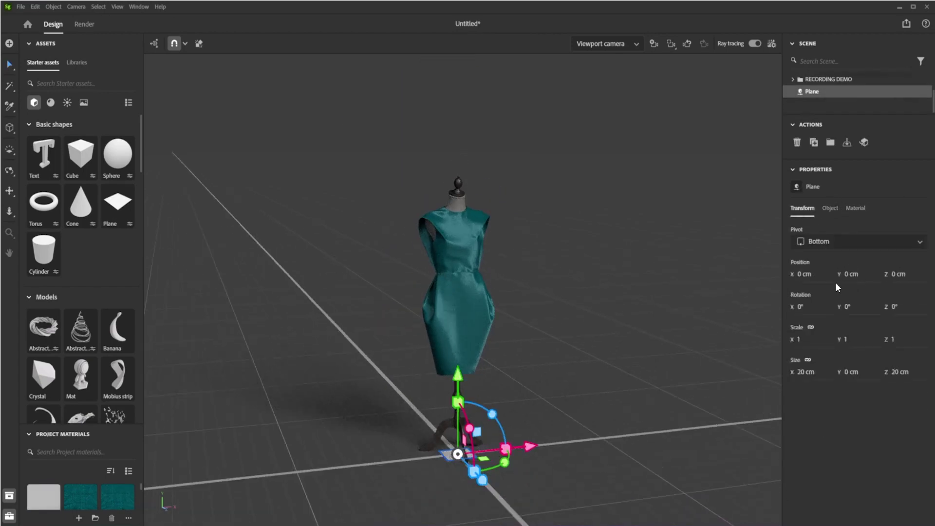
{"action": "type", "text": "90"}
{"action": "key", "text": "Return"}
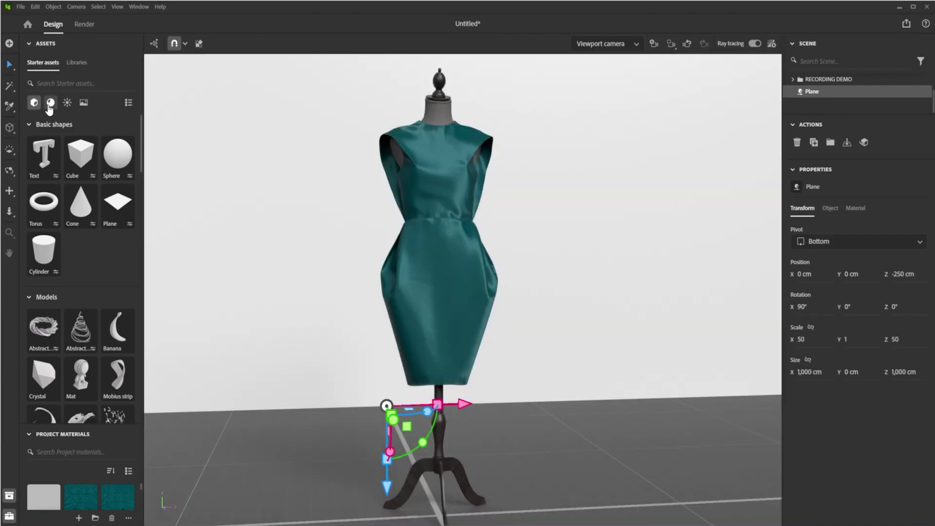
- Apply the Matte basic material to the backdrop plane
{"action": "left_click", "coordinate": [51, 103]}
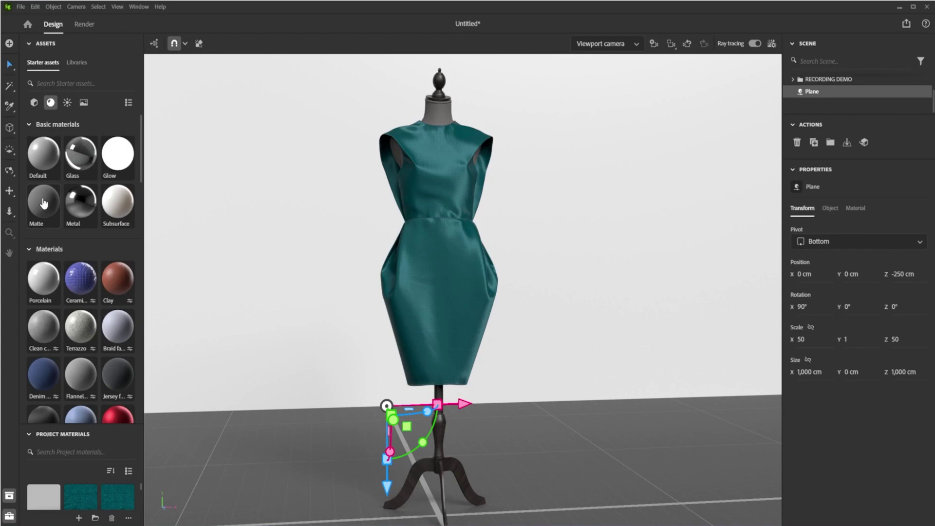
{"action": "left_click_drag", "start_coordinate": [43, 203], "coordinate": [222, 213]}
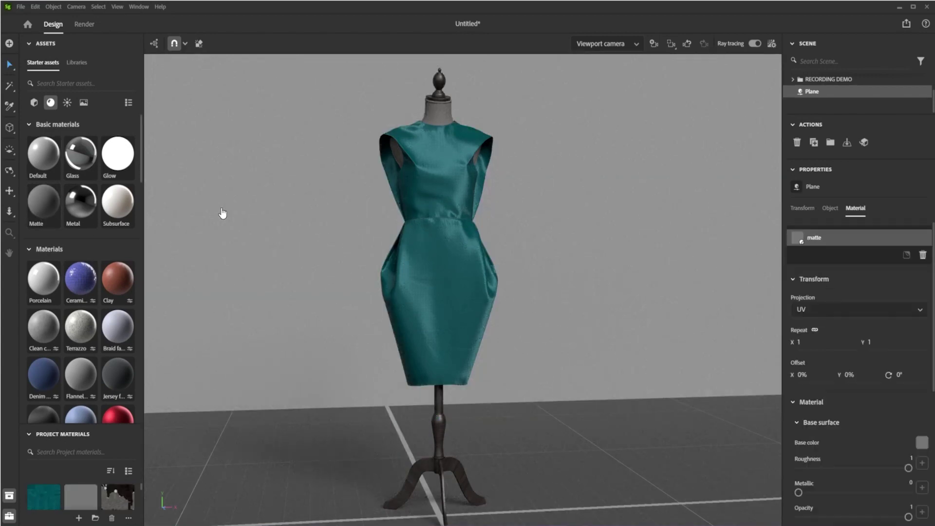
{"action": "mouse_move", "coordinate": [139, 146]}
{"action": "left_mouse_down"}
{"action": "mouse_move", "coordinate": [145, 205]}
{"action": "mouse_move", "coordinate": [139, 133]}
{"action": "left_mouse_up"}
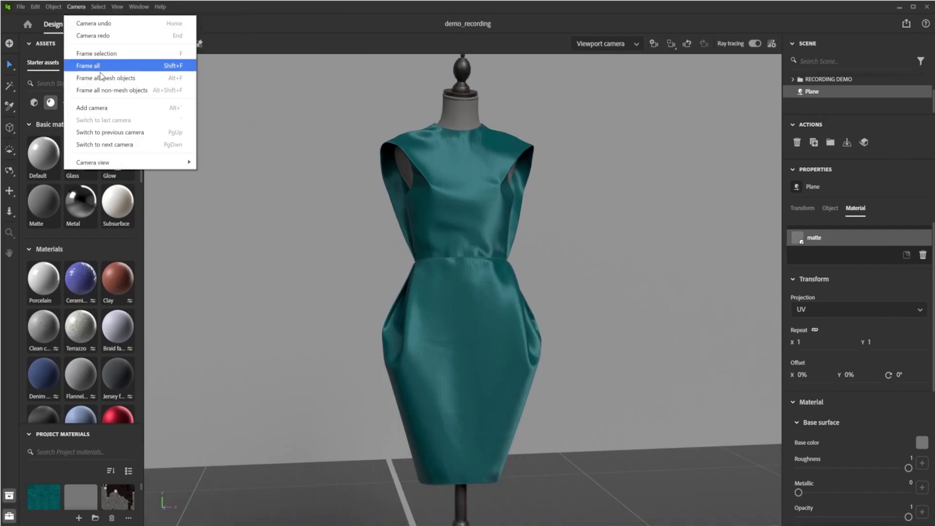
- Add a camera with a 100 mm focal length and orbit it slightly around the dress
{"action": "left_click", "coordinate": [102, 115]}
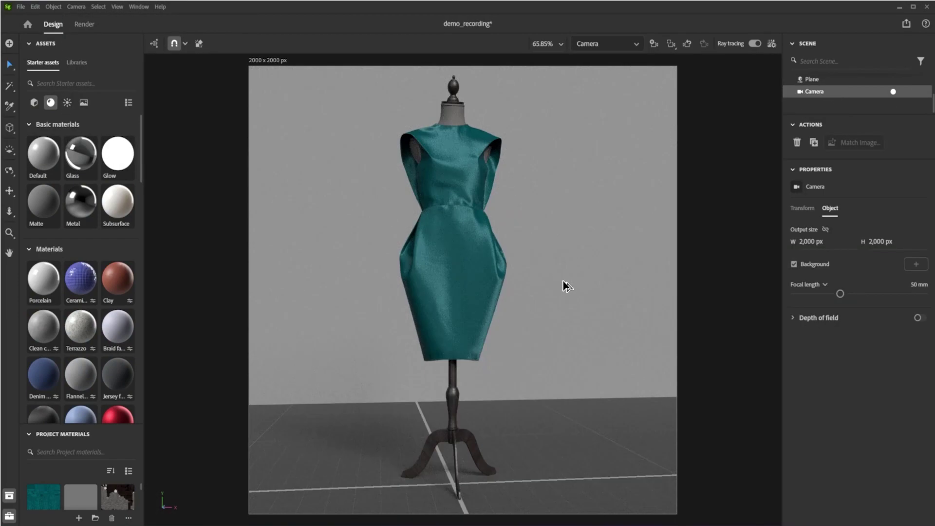
{"action": "left_click", "coordinate": [912, 288]}
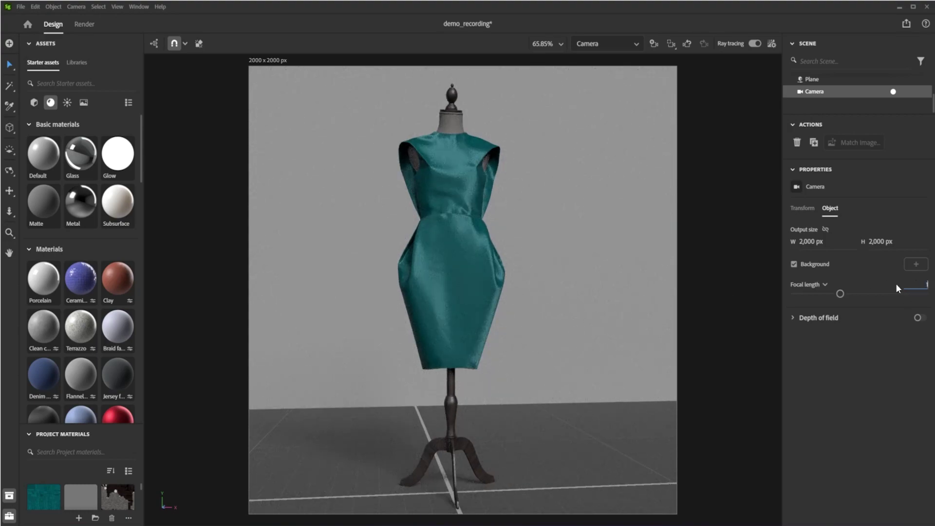
{"action": "type", "text": "100"}
{"action": "key", "text": "Return"}
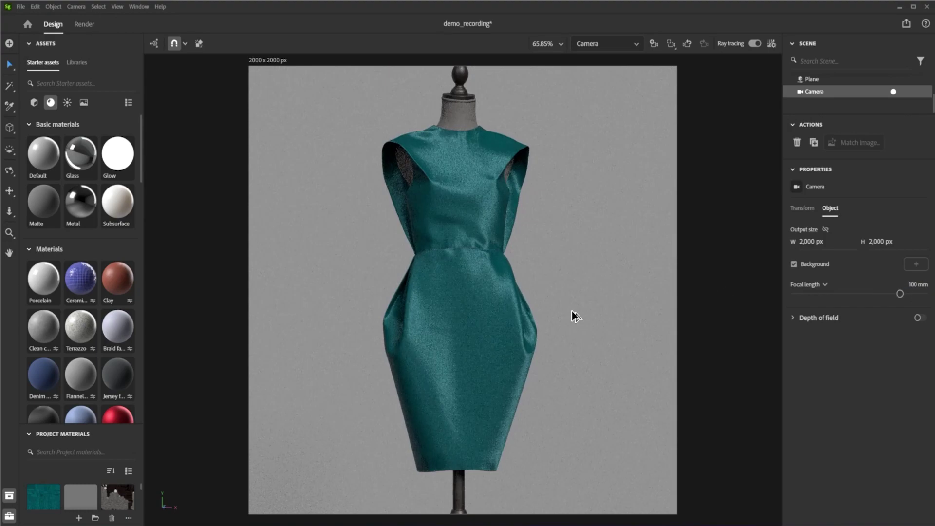
{"action": "left_click_drag", "start_coordinate": [599, 317], "coordinate": [643, 228], "text": "alt"}
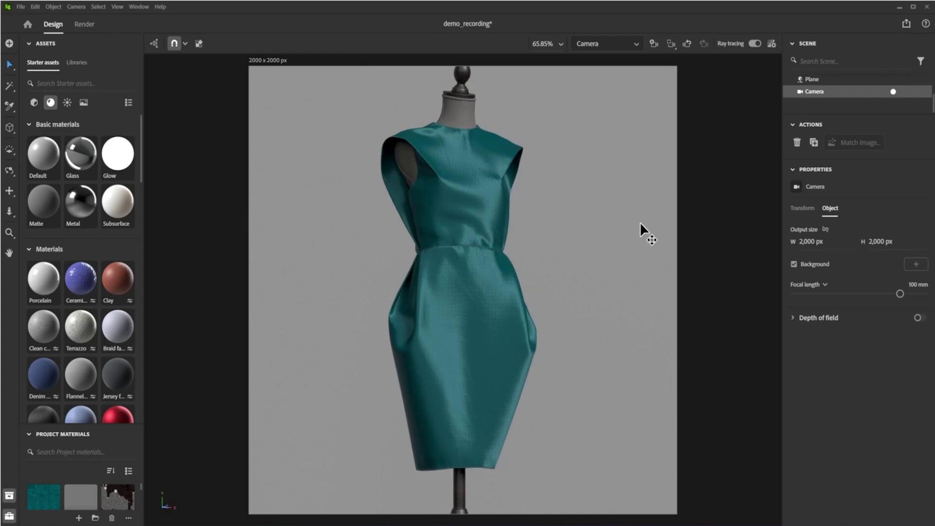
- Darken the backdrop plane's base colour to dark grey
{"action": "left_click", "coordinate": [640, 223]}
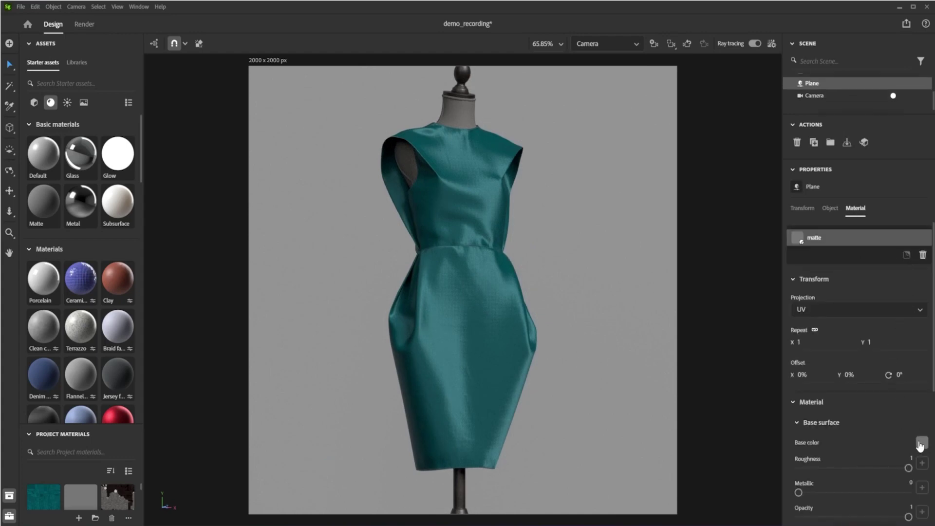
{"action": "left_click", "coordinate": [920, 443]}
{"action": "left_click_drag", "start_coordinate": [836, 404], "coordinate": [770, 428]}
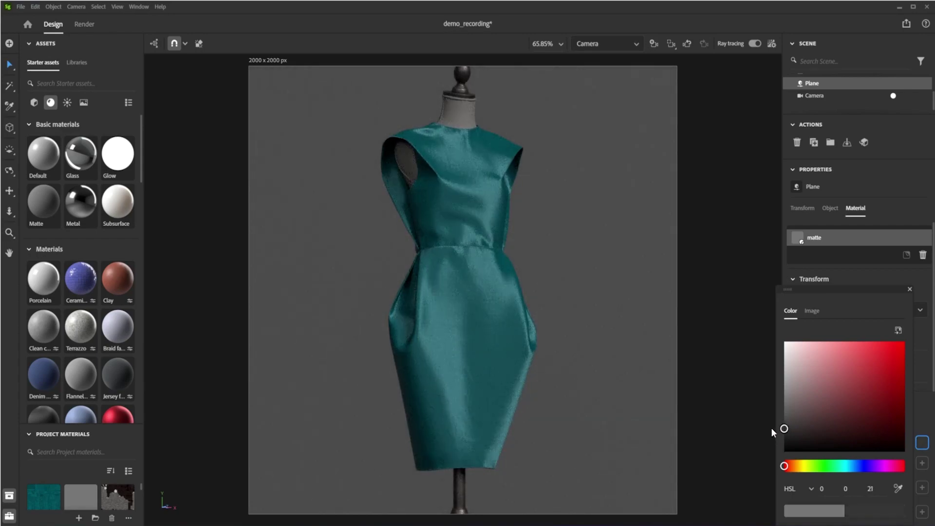
- Finish the backdrop colour and rename the RECORDING DEMO group to 'dress'
{"action": "left_click", "coordinate": [820, 121]}
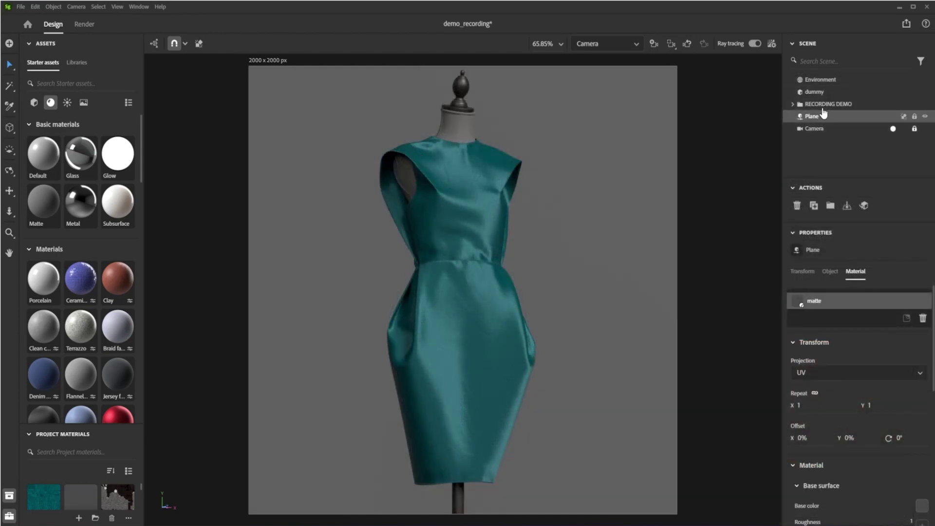
{"action": "double_click", "coordinate": [823, 104]}
{"action": "type", "text": "dress"}
{"action": "key", "text": "Return"}
- Rename the Plane to 'backdrop'
{"action": "left_click", "coordinate": [793, 105]}
{"action": "left_click", "coordinate": [793, 104]}
{"action": "type", "text": "backdrop"}
{"action": "key", "text": "Return"}
- Move the dress folder above the dummy and show Group2_Group2 2's opacity map
{"action": "left_click", "coordinate": [792, 104]}
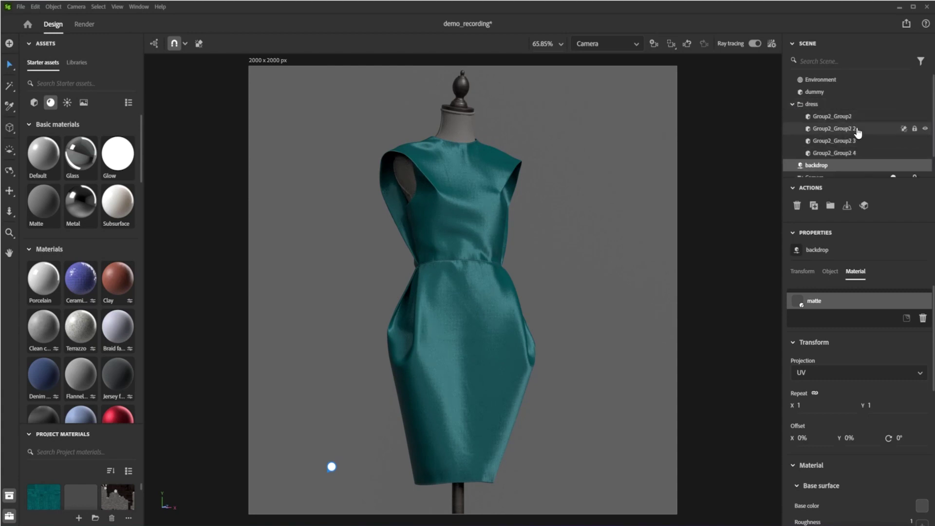
{"action": "left_click_drag", "start_coordinate": [811, 104], "coordinate": [817, 90]}
{"action": "left_click", "coordinate": [792, 92]}
{"action": "left_click", "coordinate": [855, 105]}
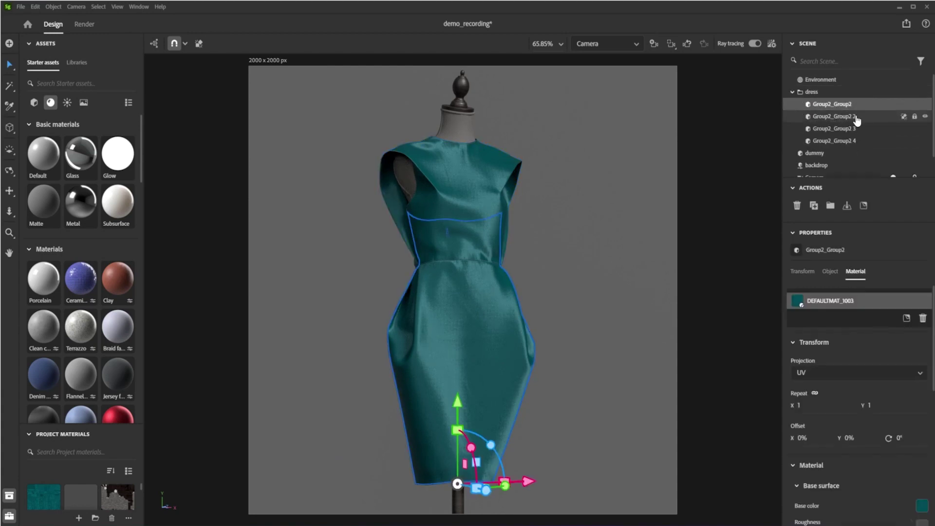
{"action": "left_click", "coordinate": [858, 117]}
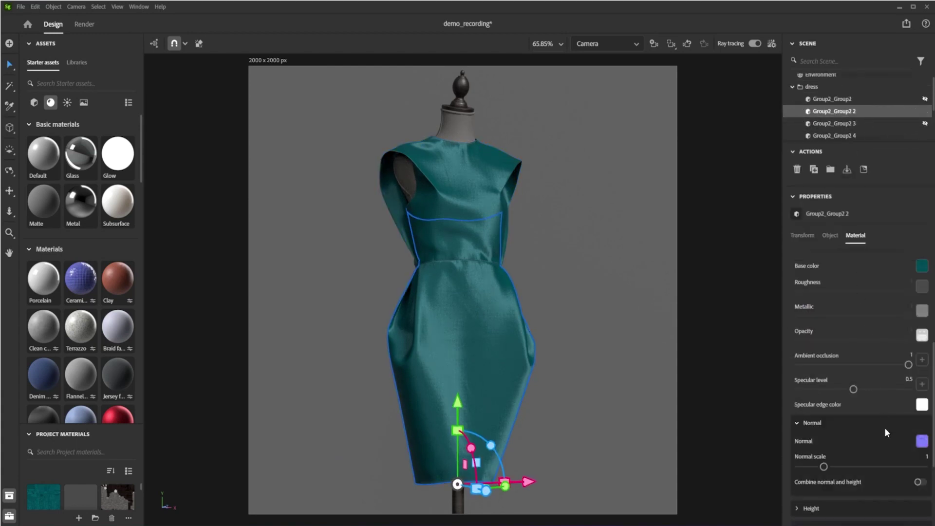
{"action": "left_click", "coordinate": [922, 336]}
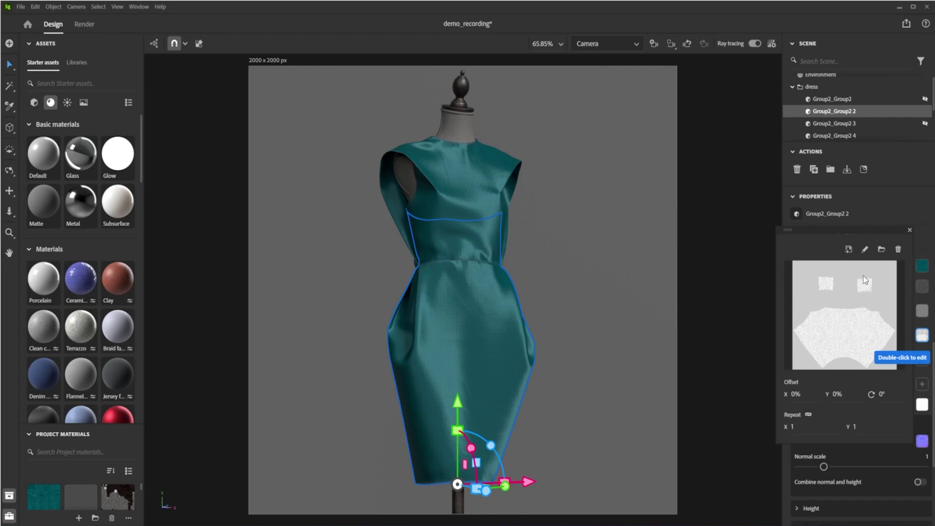
- Open the opacity map in Photoshop and raise its Brightness/Contrast brightness to about -30
{"action": "double_click", "coordinate": [855, 314]}
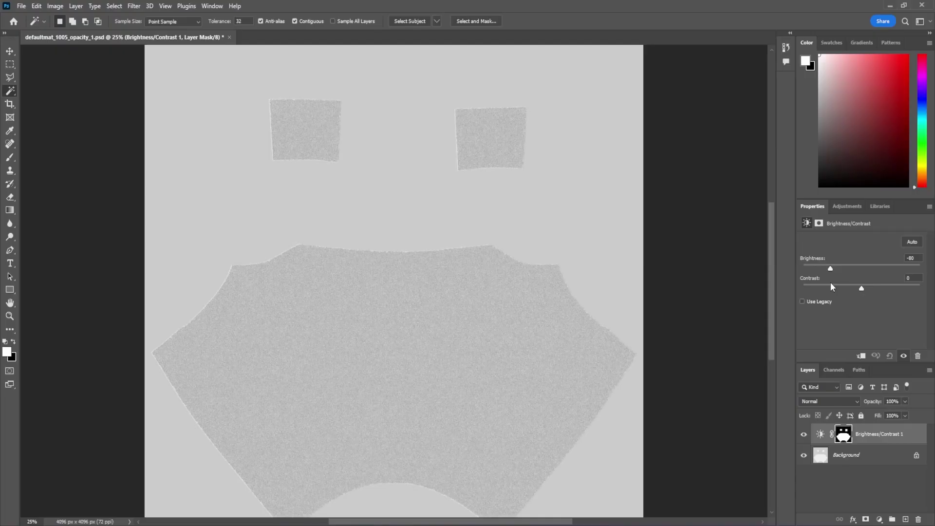
{"action": "mouse_move", "coordinate": [831, 283]}
{"action": "left_mouse_down"}
{"action": "mouse_move", "coordinate": [850, 283]}
{"action": "mouse_move", "coordinate": [836, 288]}
{"action": "left_mouse_up"}
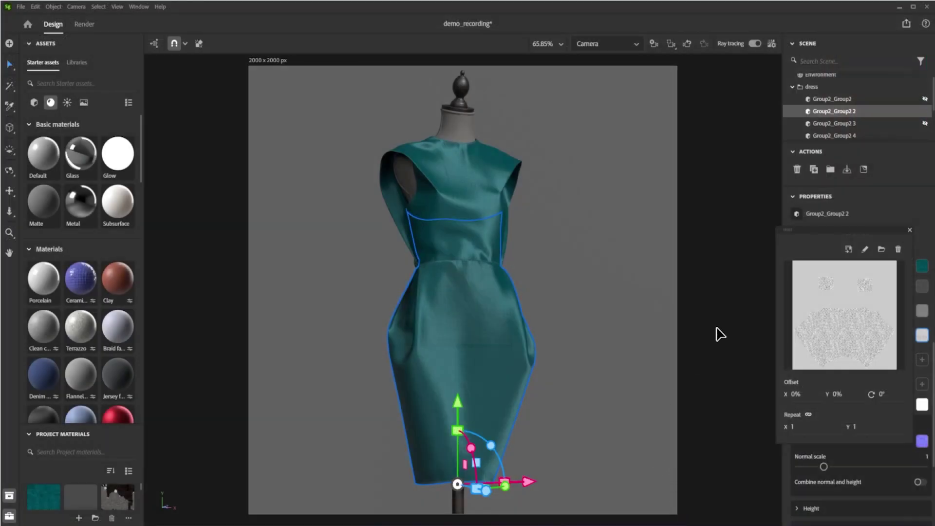
- Deselect the dress piece and switch the view to the Viewport camera
{"action": "left_click", "coordinate": [720, 334]}
{"action": "left_click", "coordinate": [605, 44]}
{"action": "left_click", "coordinate": [607, 60]}
{"action": "scroll", "coordinate": [480, 386], "scroll_direction": "up", "scroll_amount": 10}
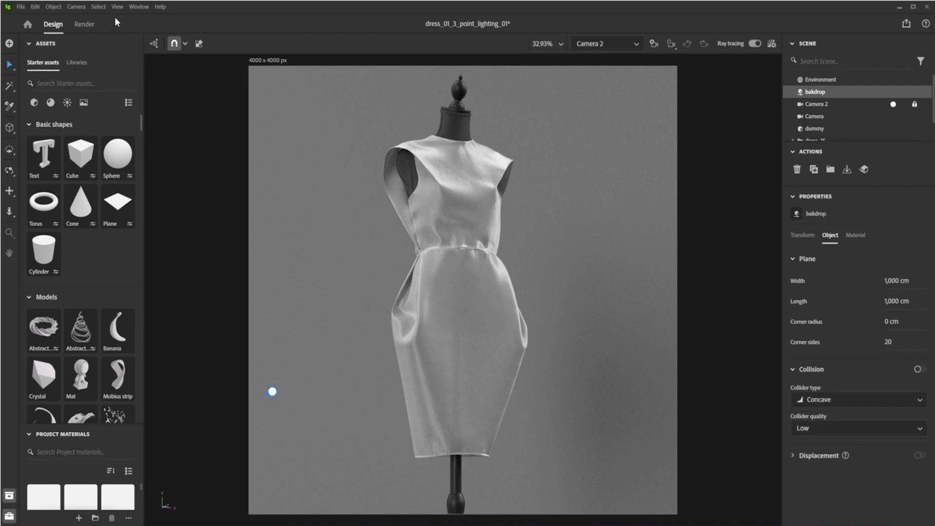
- Open the Render workspace and keep the Medium quality preset
{"action": "left_click", "coordinate": [84, 25]}
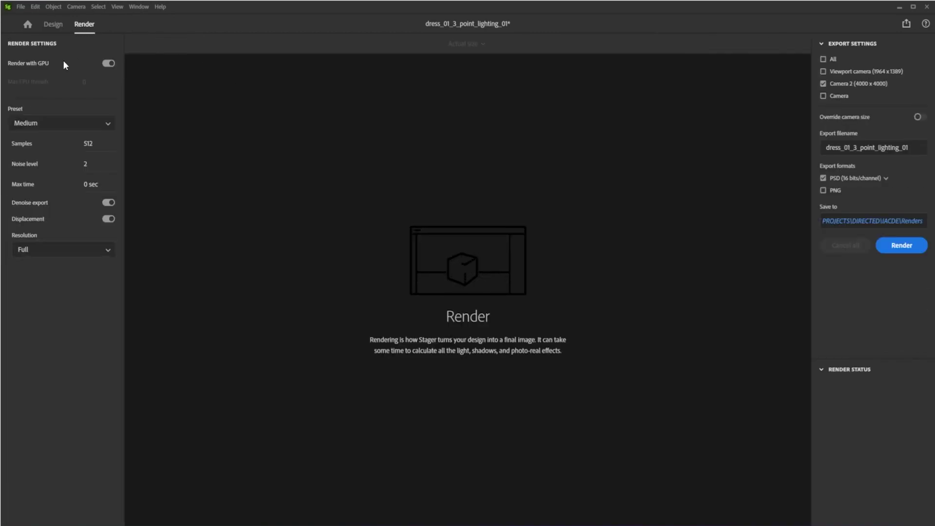
{"action": "left_click", "coordinate": [63, 128]}
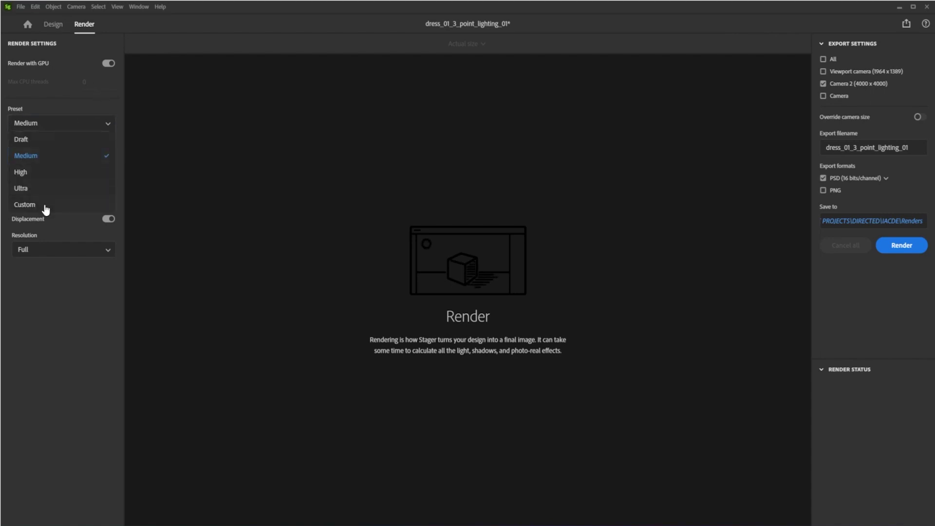
{"action": "left_click", "coordinate": [57, 156]}
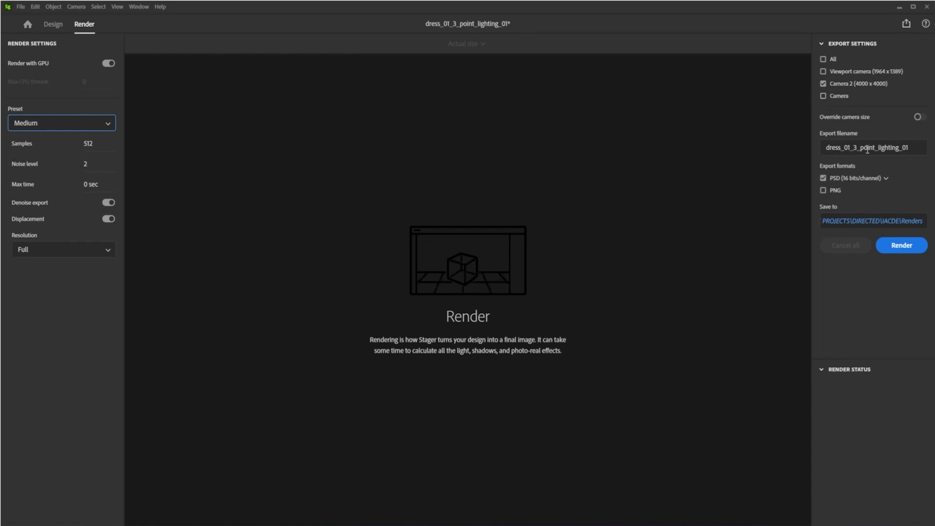
{"action": "left_click", "coordinate": [822, 190]}
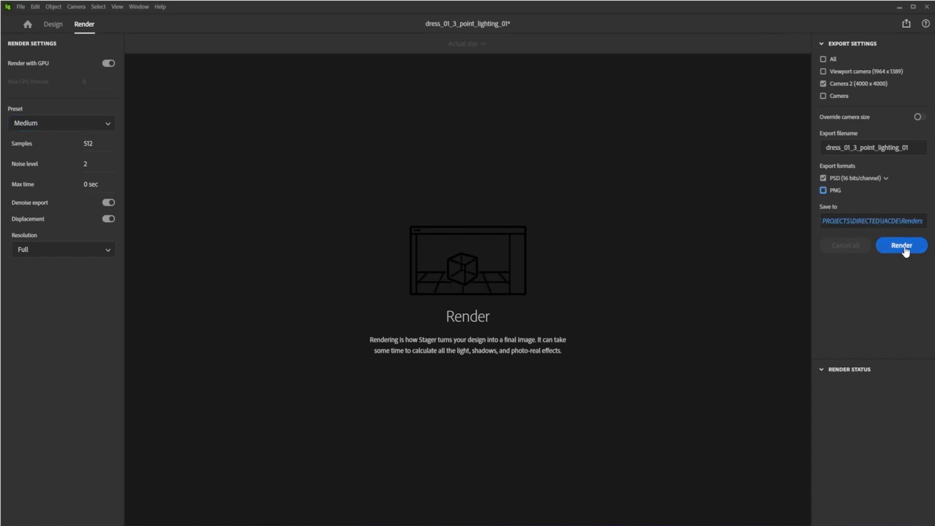
- Append '_demo' to the export filename and start the Camera 2 render
{"action": "double_click", "coordinate": [916, 151]}
{"action": "left_click", "coordinate": [916, 152]}
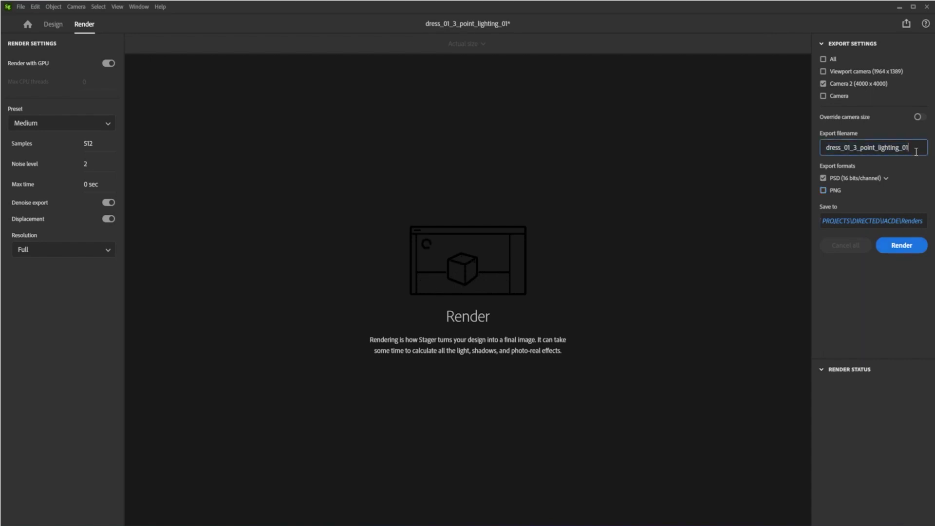
{"action": "type", "text": "_demo"}
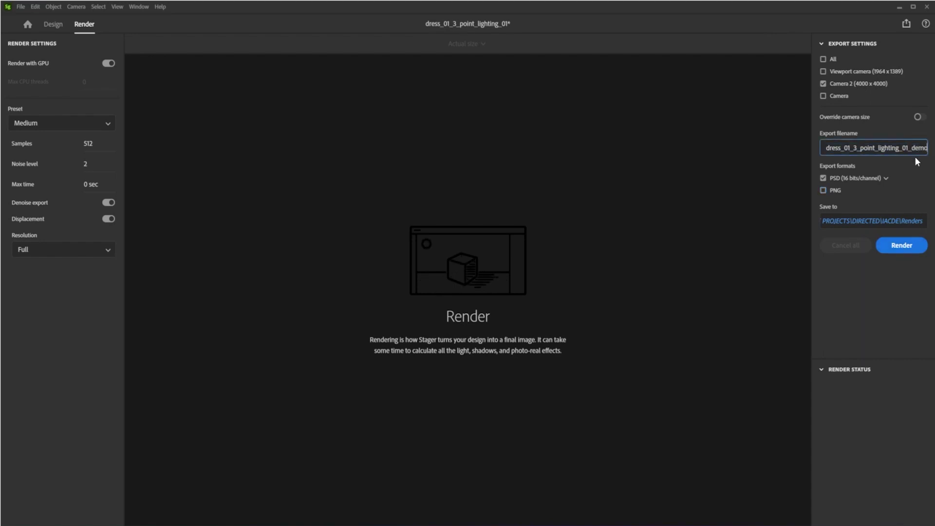
{"action": "left_click", "coordinate": [903, 255]}
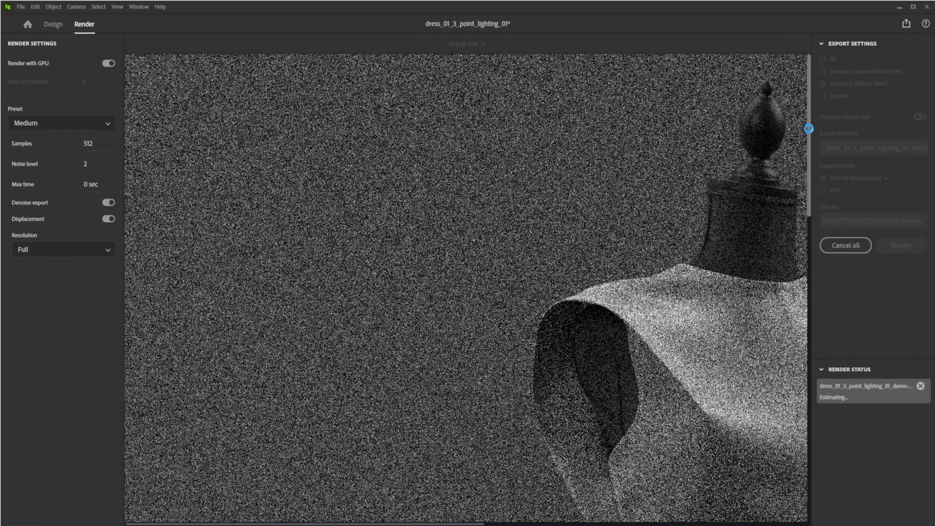
- Once the Camera 2 render finishes, bring up the options menu on its Render Status entry
{"action": "left_click_drag", "start_coordinate": [808, 129], "coordinate": [803, 190]}
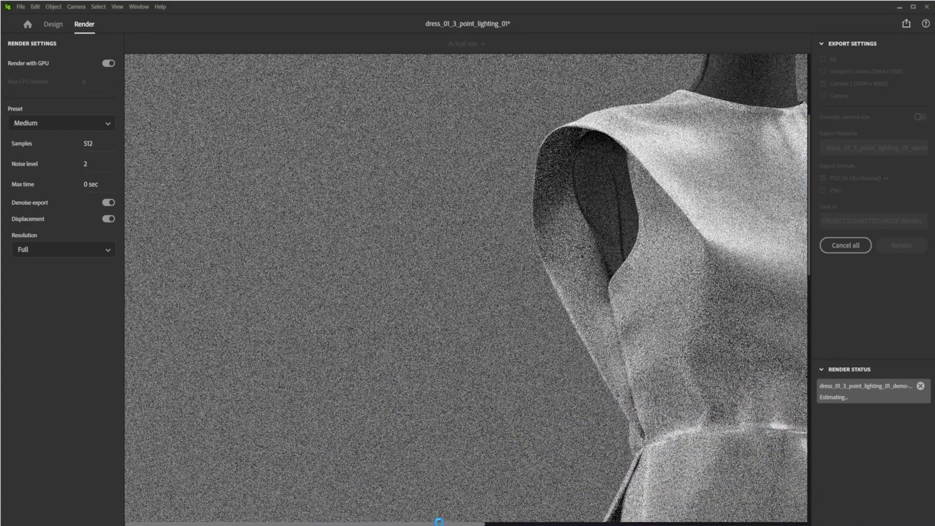
{"action": "left_click_drag", "start_coordinate": [439, 523], "coordinate": [576, 522]}
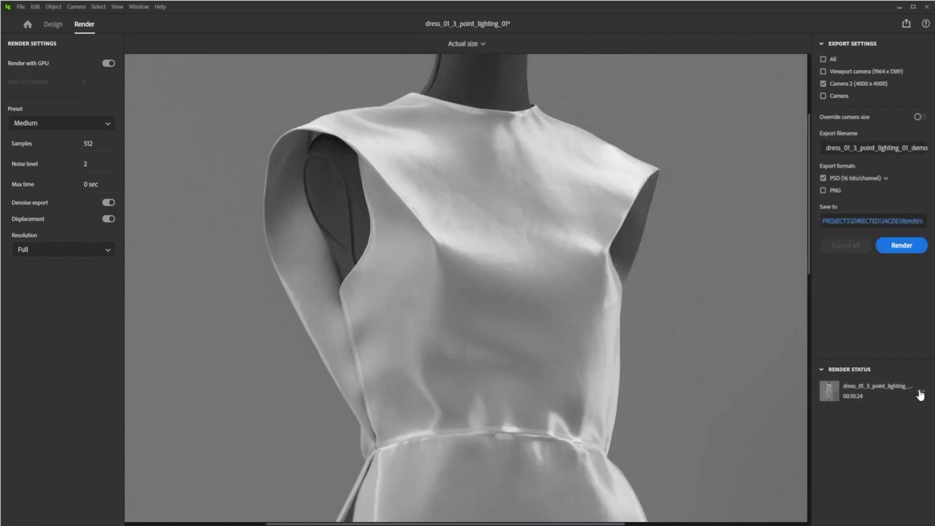
{"action": "left_click", "coordinate": [920, 393]}
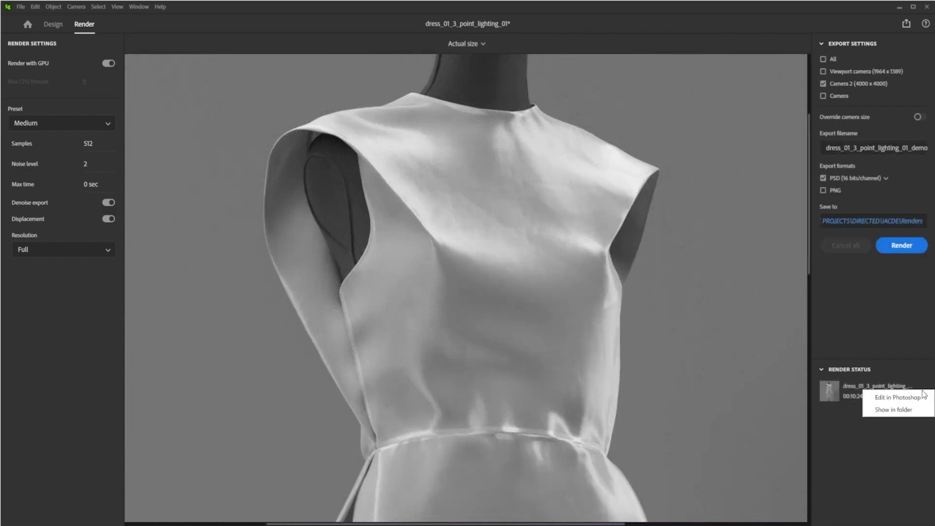
- Send the render to Photoshop and toggle the Material selection masks, Object selection masks and Depth layers
{"action": "left_click", "coordinate": [898, 396]}
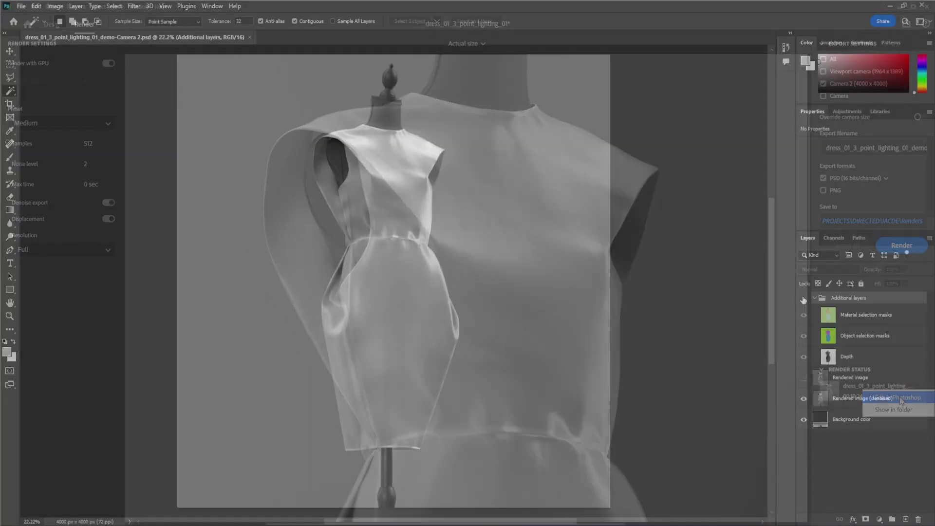
{"action": "left_click", "coordinate": [804, 314]}
{"action": "left_click", "coordinate": [803, 335]}
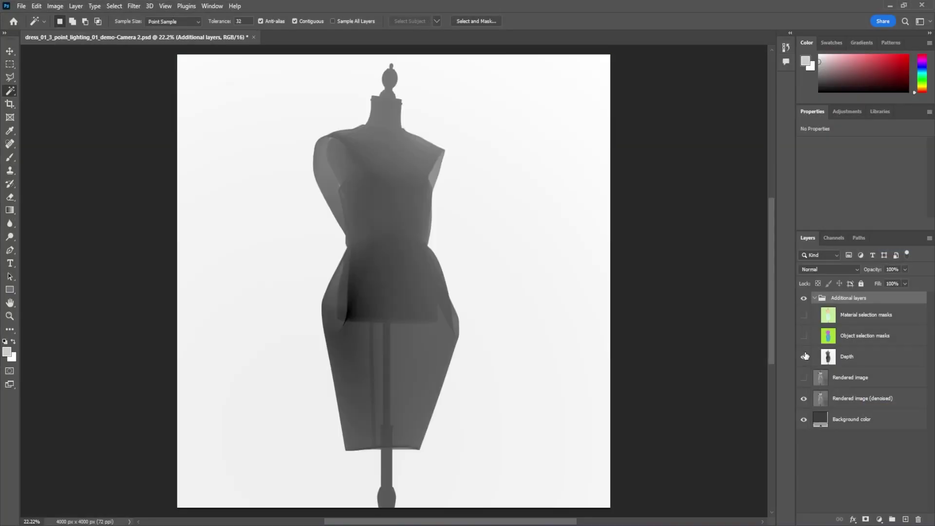
{"action": "left_click", "coordinate": [805, 356]}
{"action": "left_click", "coordinate": [806, 358]}
{"action": "left_click", "coordinate": [804, 336]}
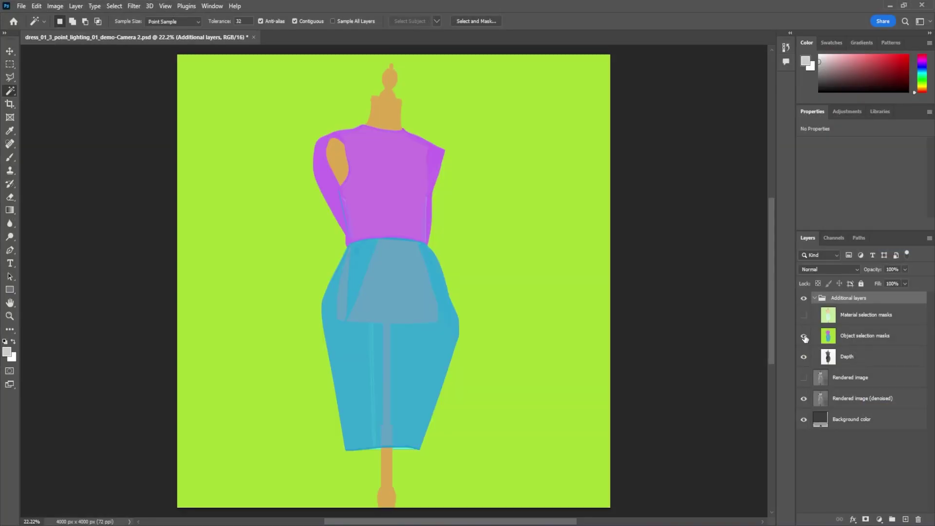
{"action": "left_click", "coordinate": [805, 315]}
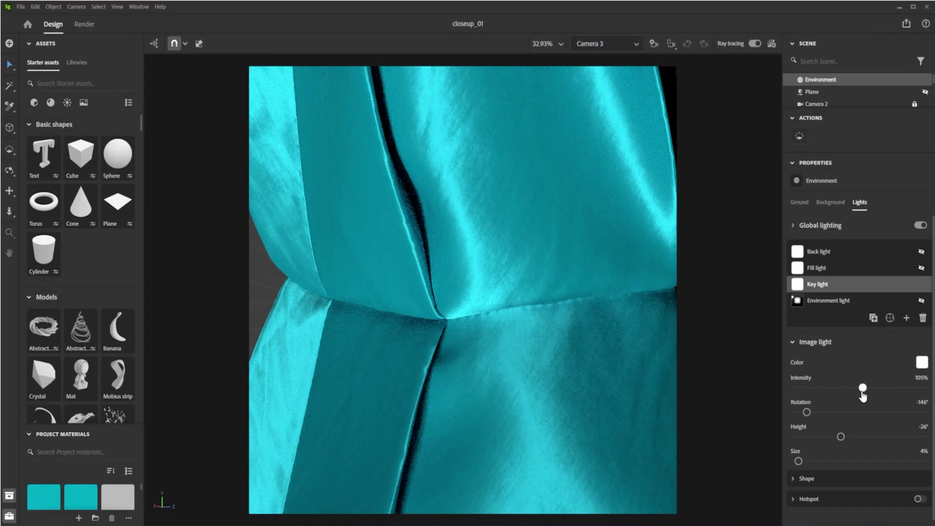
- Tweak the key light intensity, rotate it to -127° and raise its size to 23%
{"action": "mouse_move", "coordinate": [856, 396]}
{"action": "left_mouse_down"}
{"action": "mouse_move", "coordinate": [829, 396]}
{"action": "mouse_move", "coordinate": [862, 393]}
{"action": "left_mouse_up"}
{"action": "mouse_move", "coordinate": [806, 412]}
{"action": "left_mouse_down"}
{"action": "mouse_move", "coordinate": [820, 419]}
{"action": "mouse_move", "coordinate": [796, 428]}
{"action": "mouse_move", "coordinate": [798, 416]}
{"action": "mouse_move", "coordinate": [816, 424]}
{"action": "left_mouse_up"}
{"action": "left_click_drag", "start_coordinate": [798, 461], "coordinate": [822, 467]}
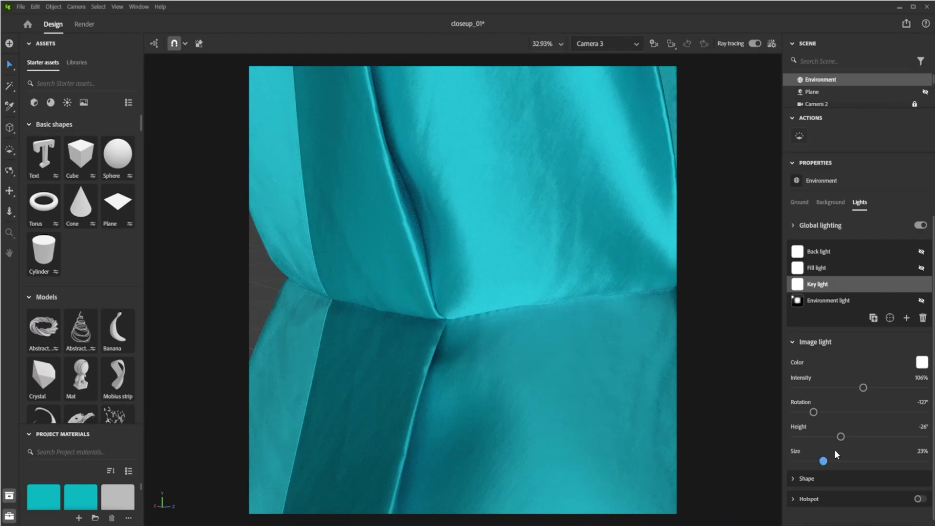